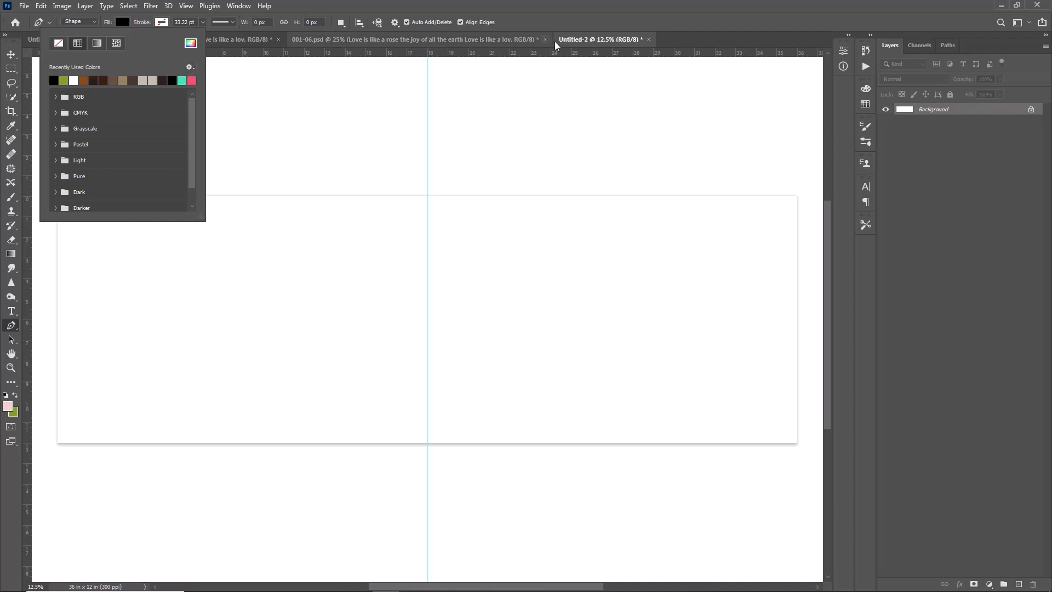
Draw a black Pen tool shape about 5576 by 4160 px with a slanted outer edge, covering the left page up to the centre guide.
click(685, 41)
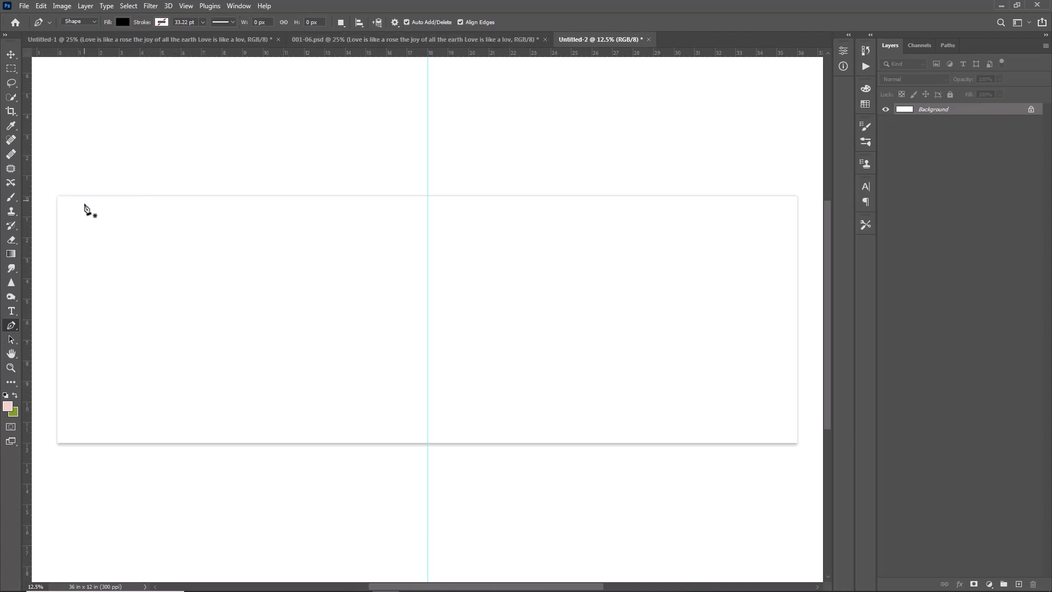
click(189, 191)
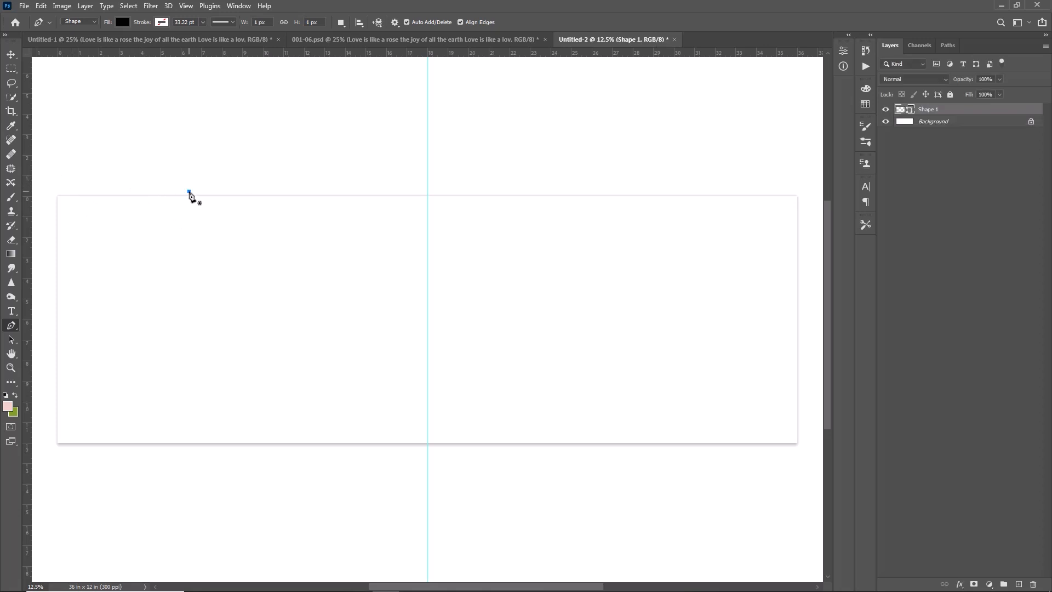
click(52, 432)
click(45, 455)
click(188, 472)
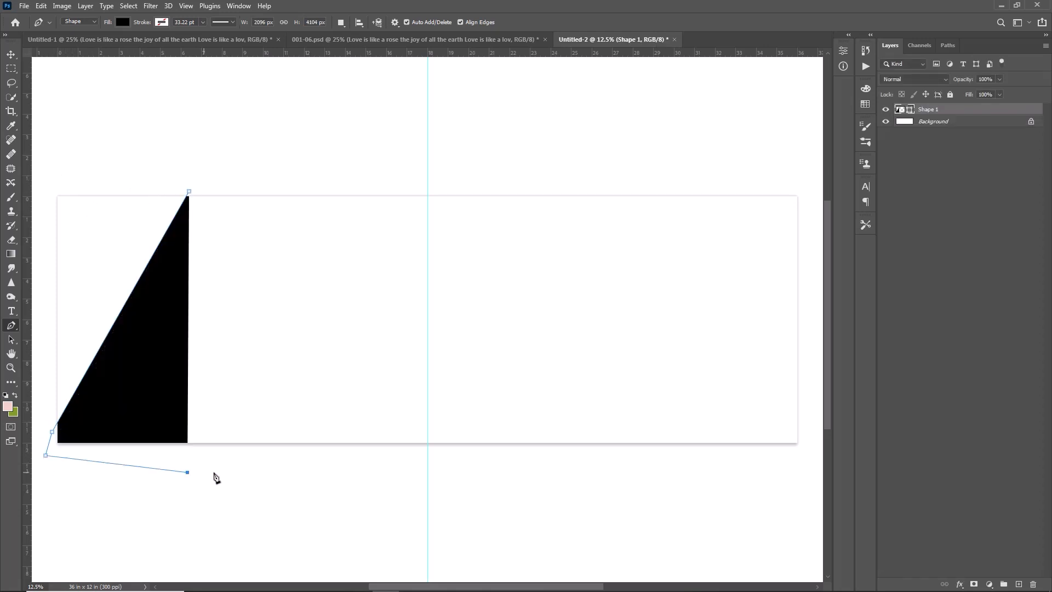
click(428, 456)
click(427, 188)
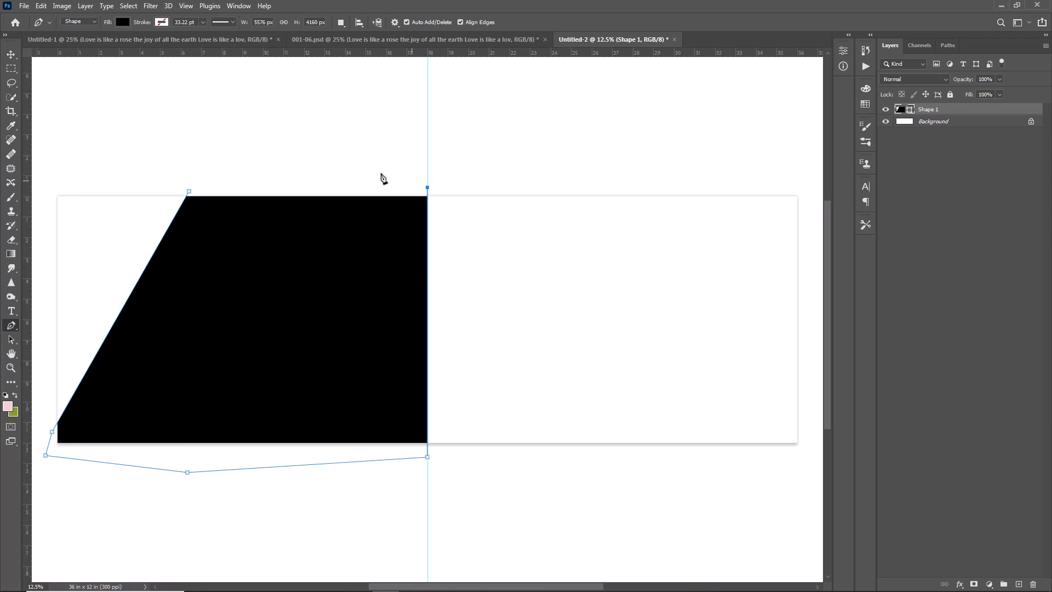
click(190, 191)
key(Return)
Draw a green rectangle about 7.6 by 13.25 in starting at the centre guide, and a black one covering the rest of the right page.
key(u)
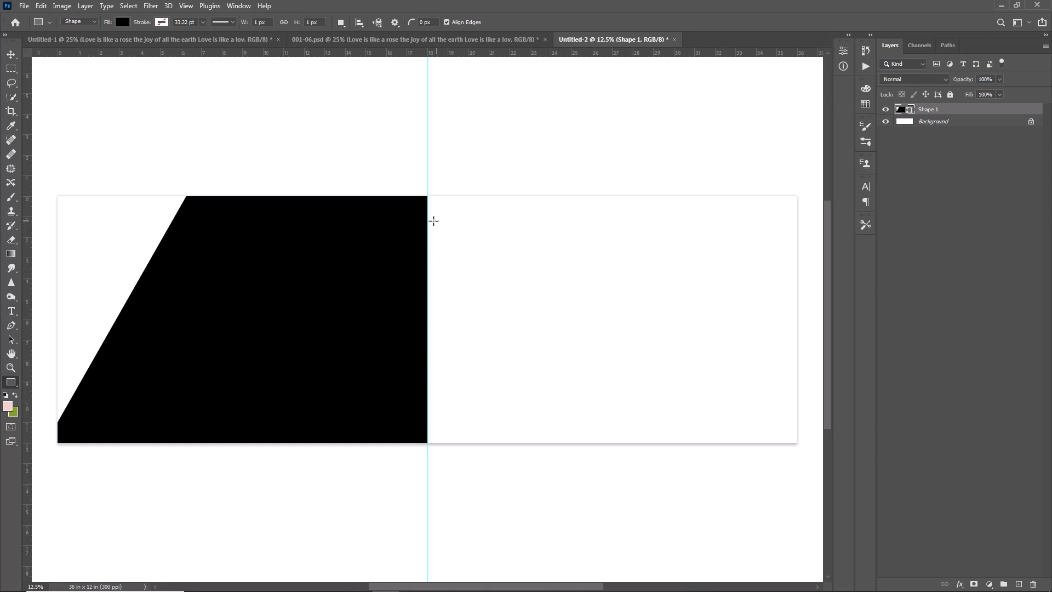
drag(428, 179, 583, 450)
click(746, 162)
click(729, 219)
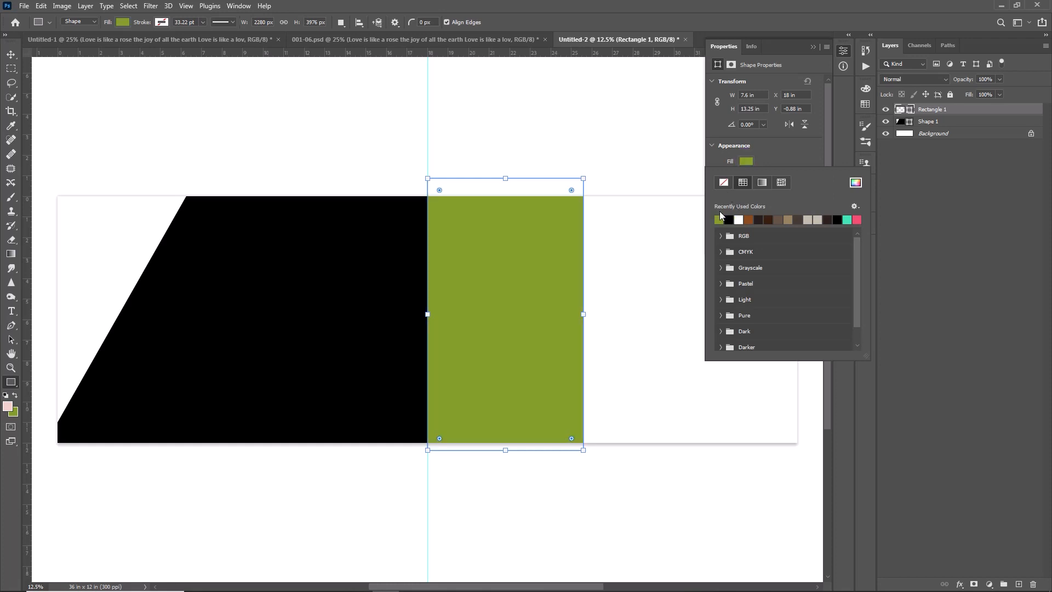
key(Escape)
drag(582, 173, 811, 463)
Open the photo of the couple with a suitcase, cut its entire image and close the file without saving.
click(24, 6)
click(38, 28)
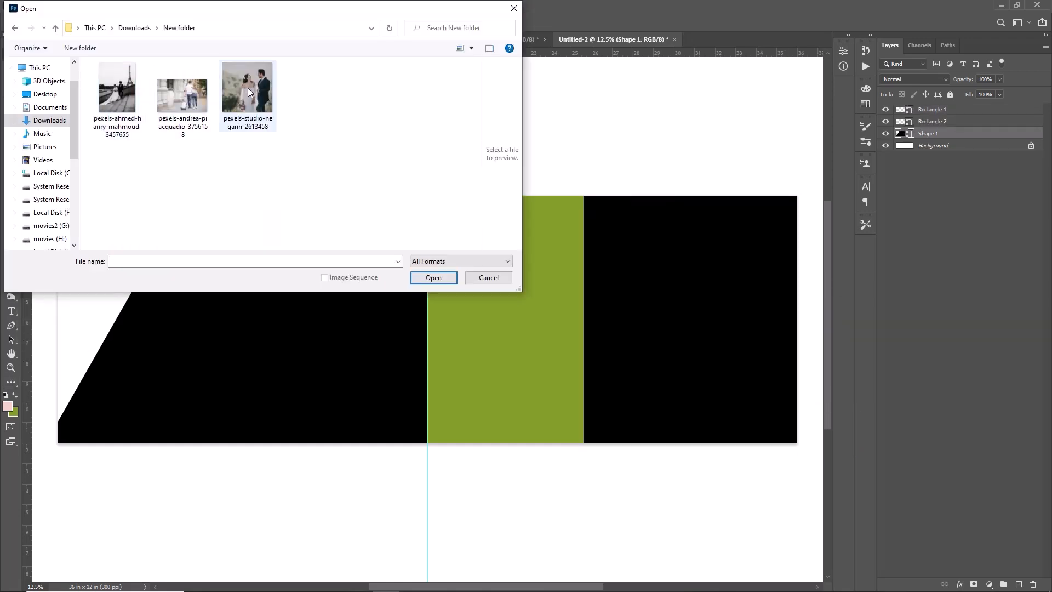
click(182, 94)
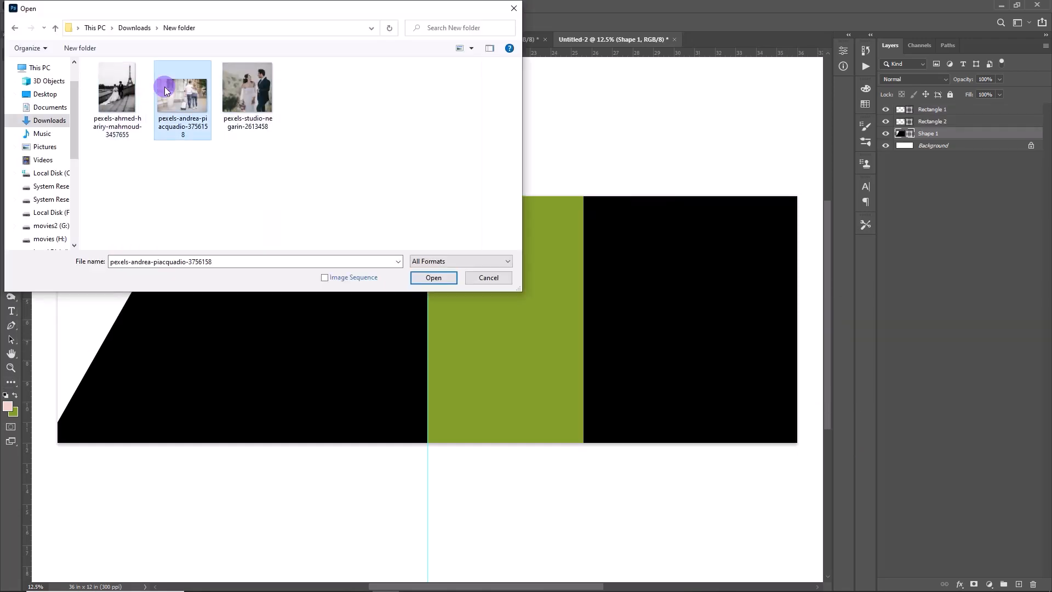
click(449, 278)
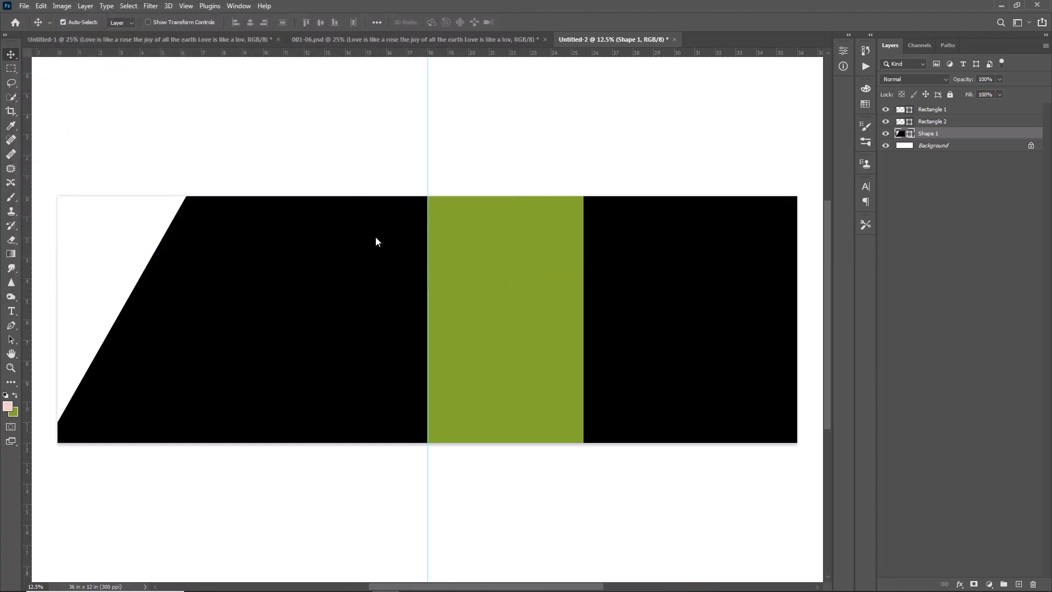
key(ctrl+a)
key(ctrl+x)
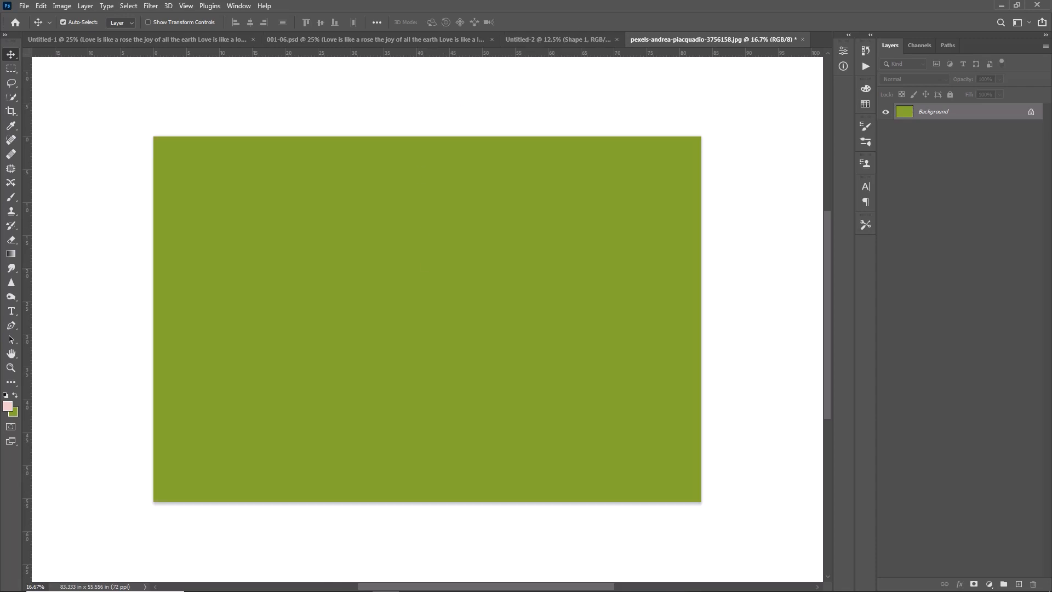
click(802, 40)
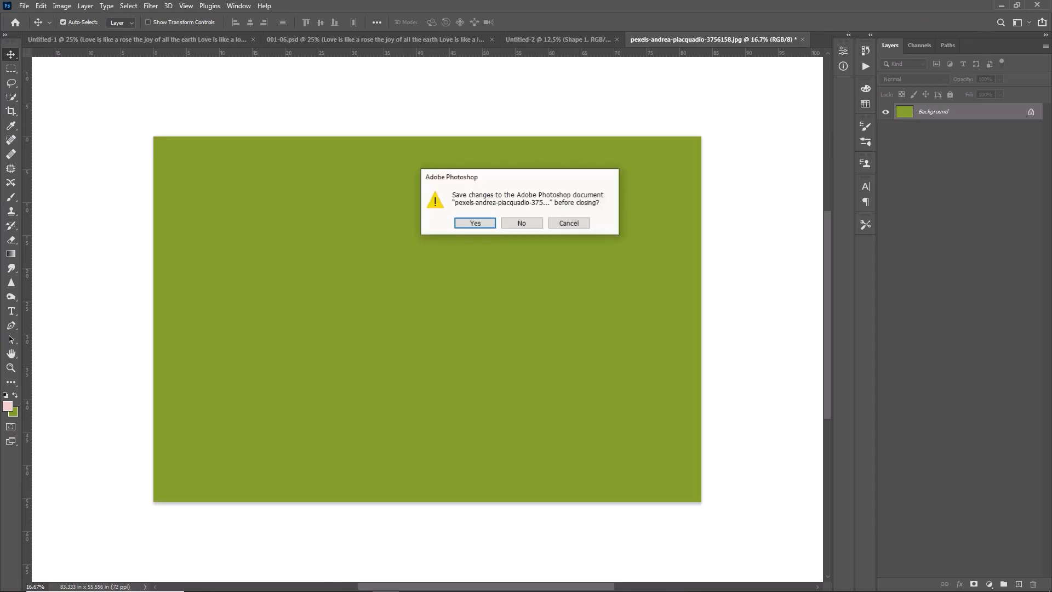
click(529, 225)
Paste the suitcase couple photo over the slanted shape on the left page and clip it to Shape 1.
key(ctrl+v)
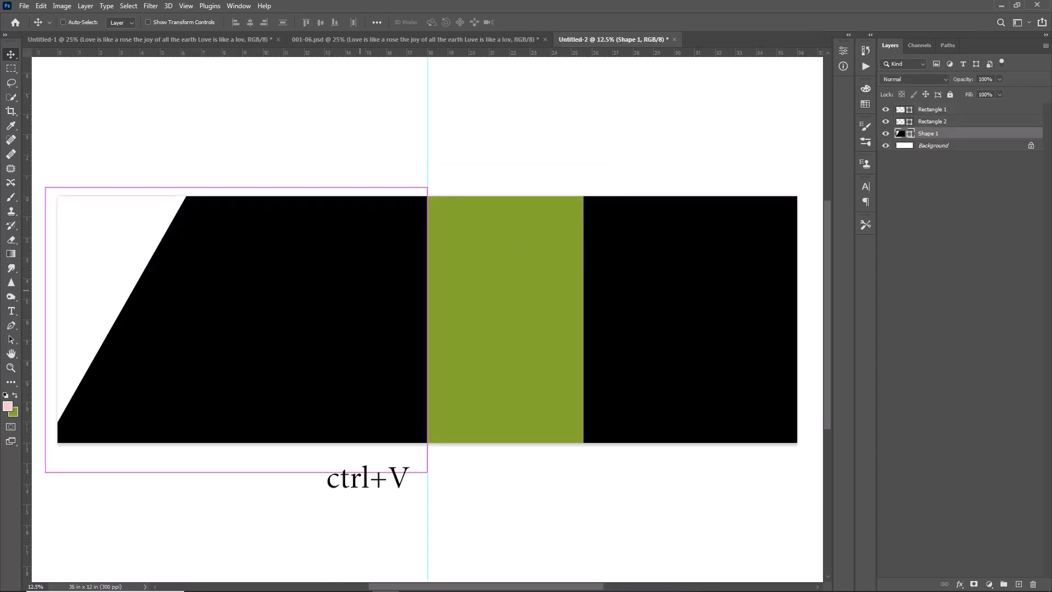
drag(360, 295, 201, 302)
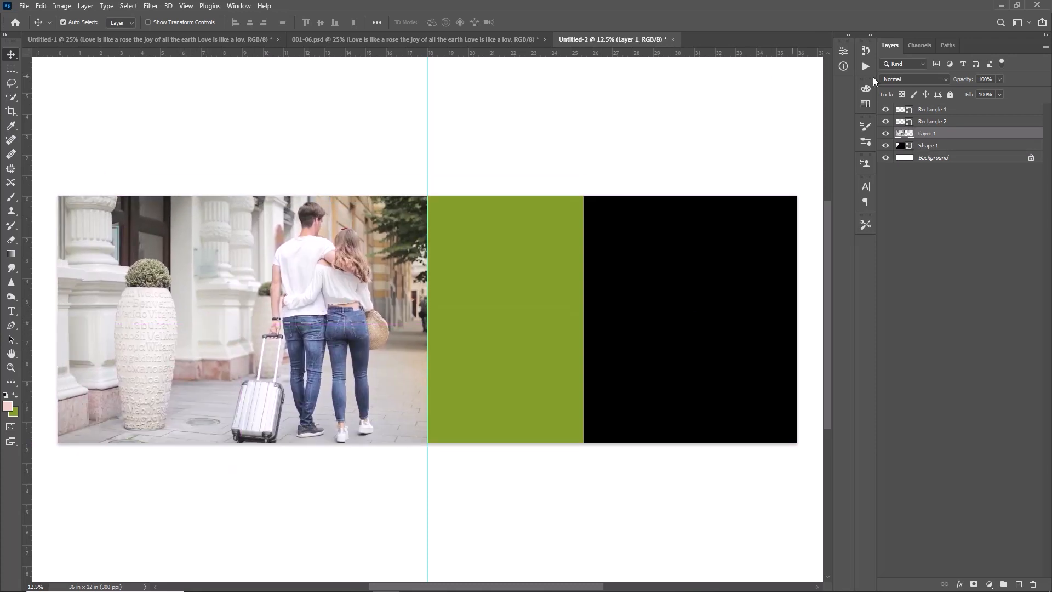
right_click(963, 131)
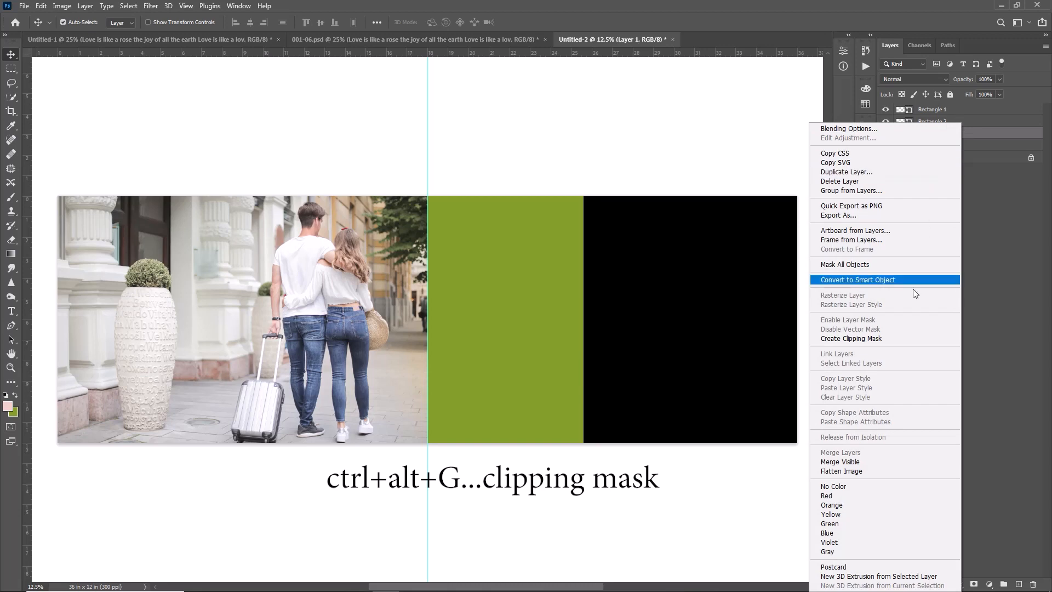
click(869, 340)
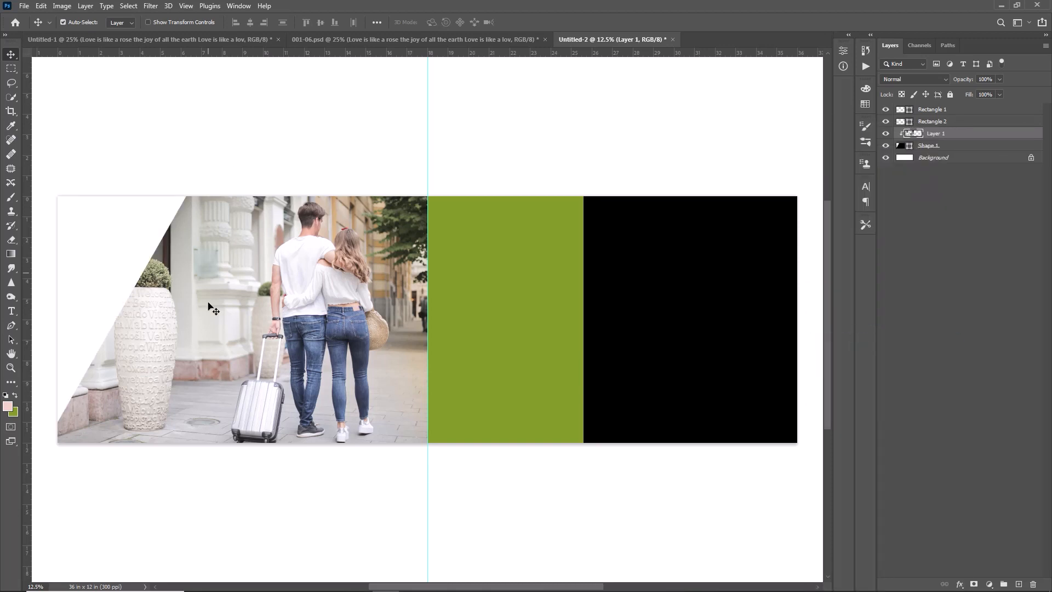
Select the Rectangle 1 layer, then cut the entire image from the Eiffel Tower wedding photo and close that file without saving.
key(alt+period)
click(24, 5)
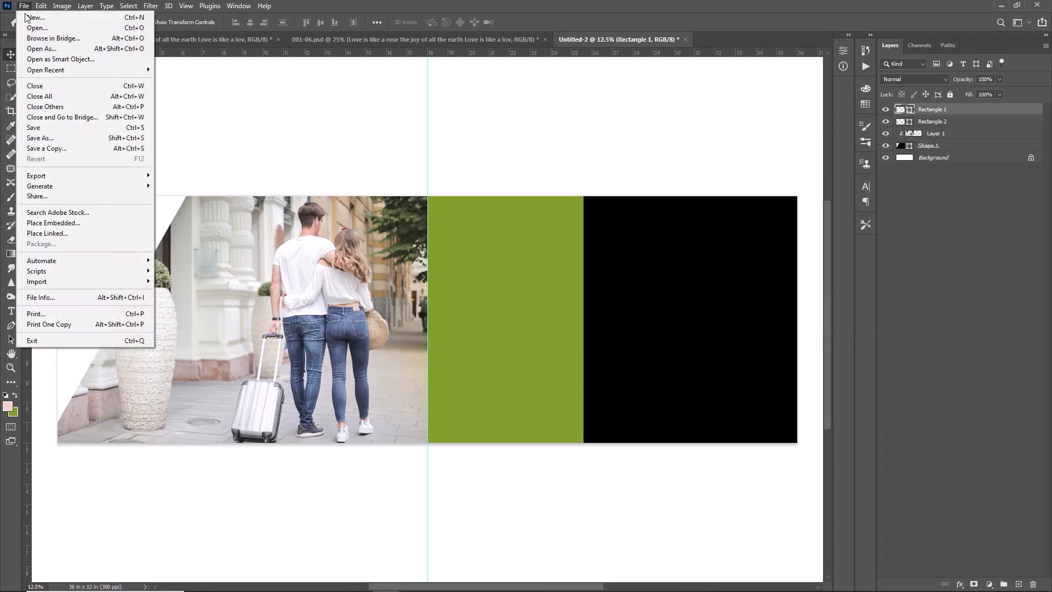
click(35, 27)
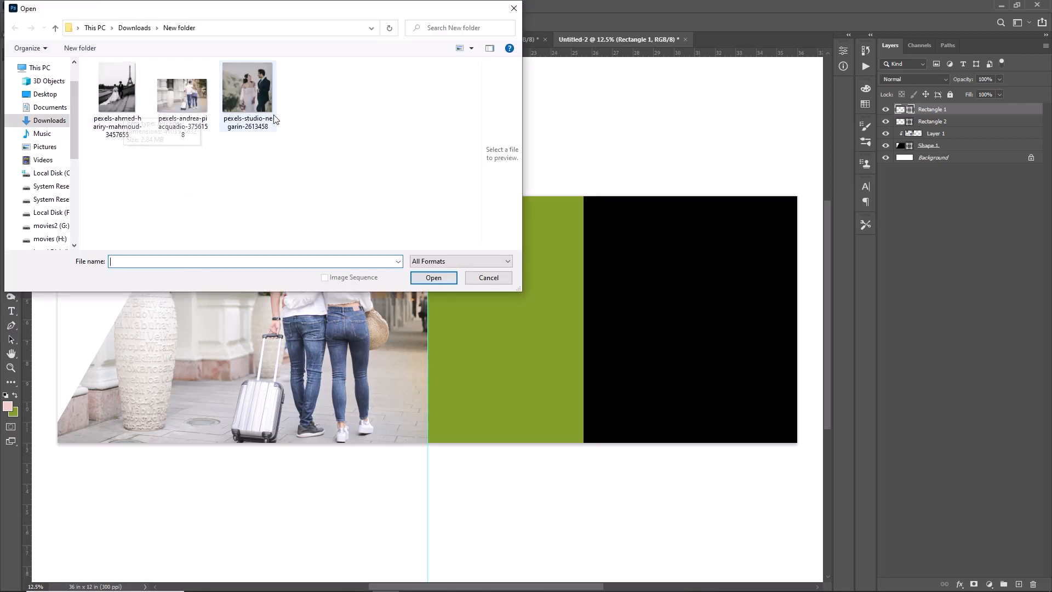
click(265, 111)
click(127, 102)
click(434, 278)
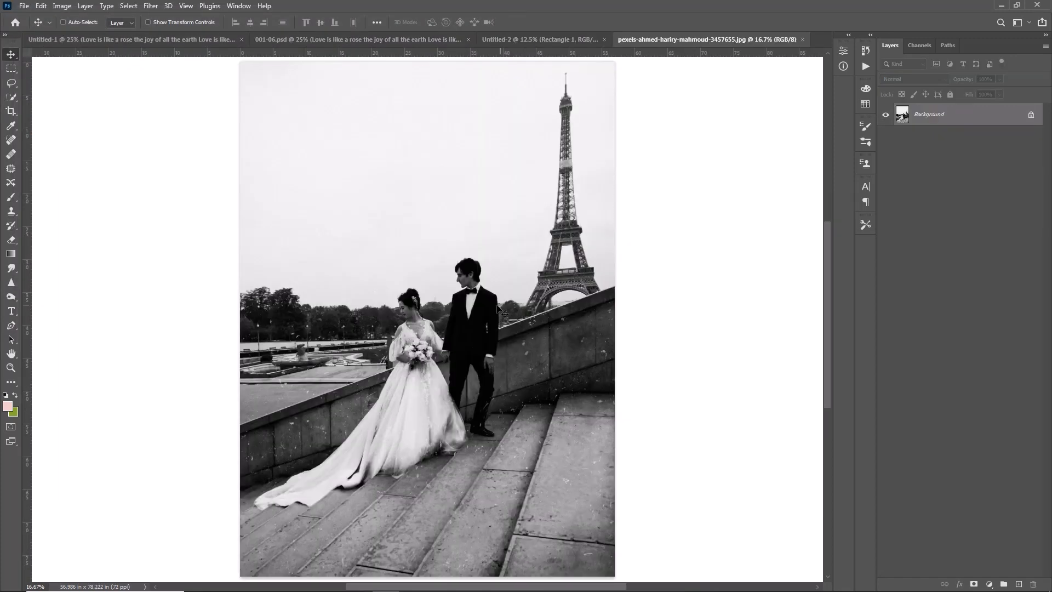
key(ctrl+a)
key(ctrl+x)
click(803, 40)
click(522, 224)
Paste the Eiffel Tower photo scaled to 67.37% over the green rectangle and clip it to Rectangle 1.
key(ctrl+v)
drag(476, 331, 526, 240)
key(ctrl+t)
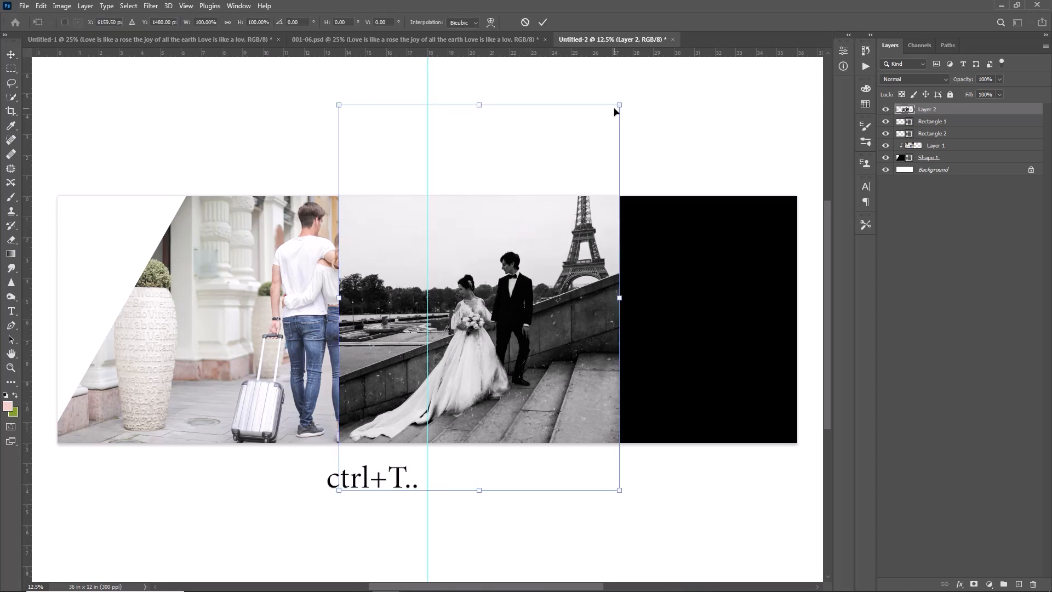
drag(609, 111, 541, 213)
drag(475, 327, 516, 306)
drag(483, 470, 499, 415)
key(Return)
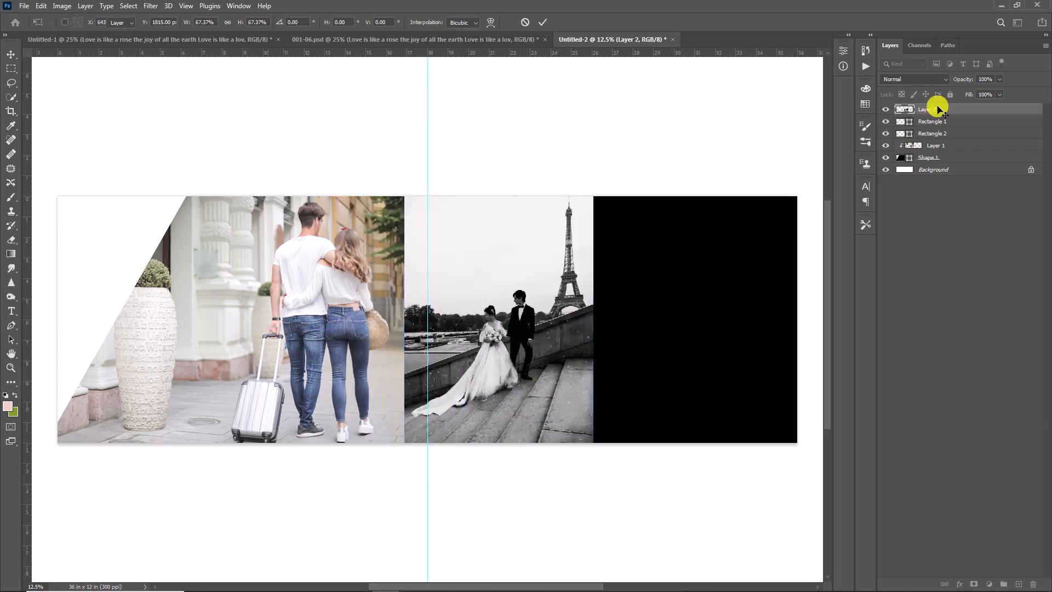
right_click(939, 109)
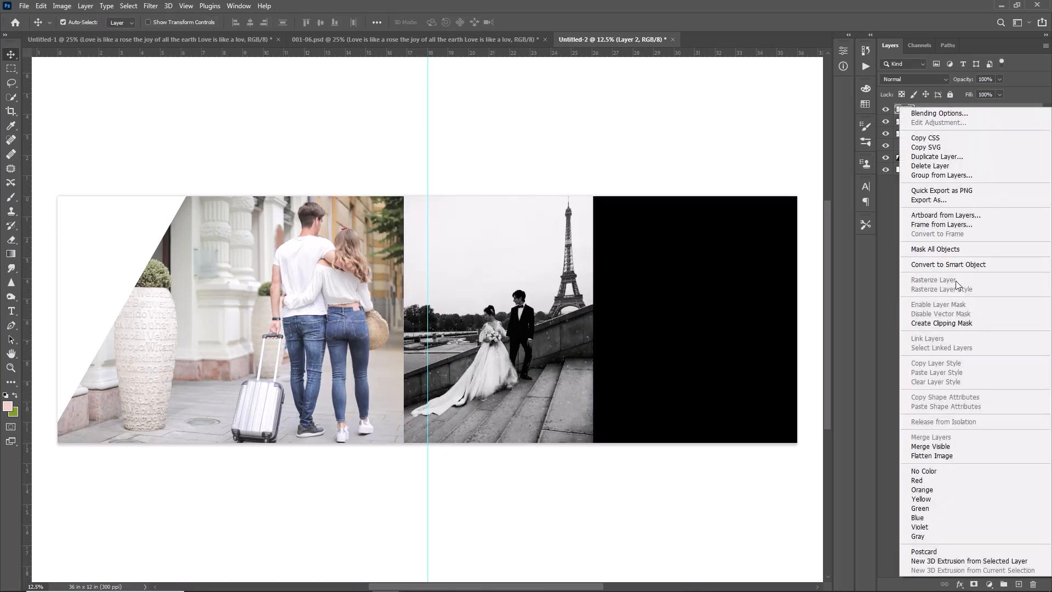
click(951, 323)
Select the black rectangle, then cut the entire image from the outdoor bride and groom photo and close that file without saving.
click(716, 287)
click(24, 5)
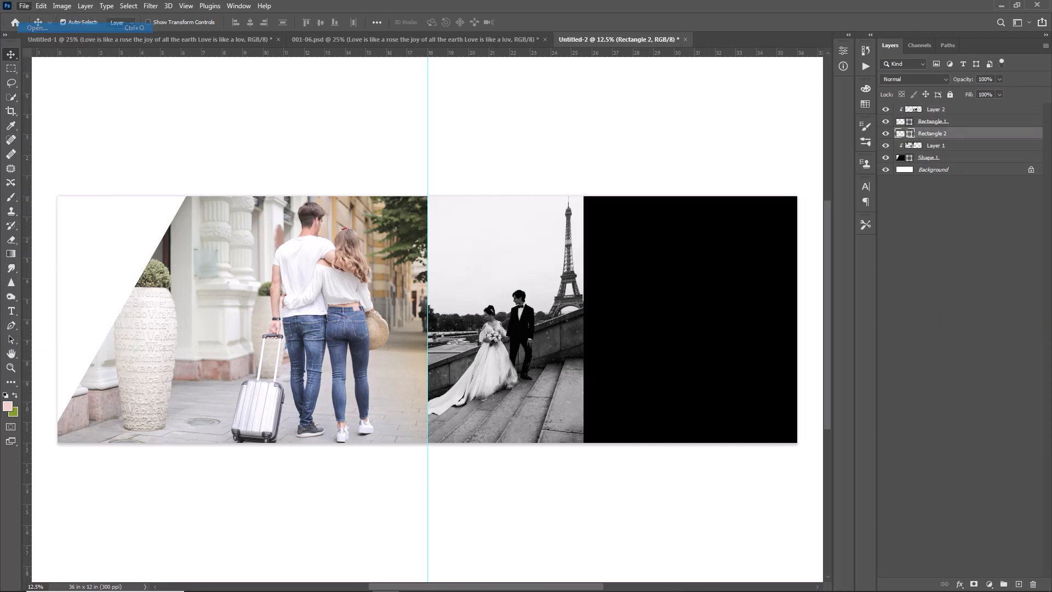
click(38, 28)
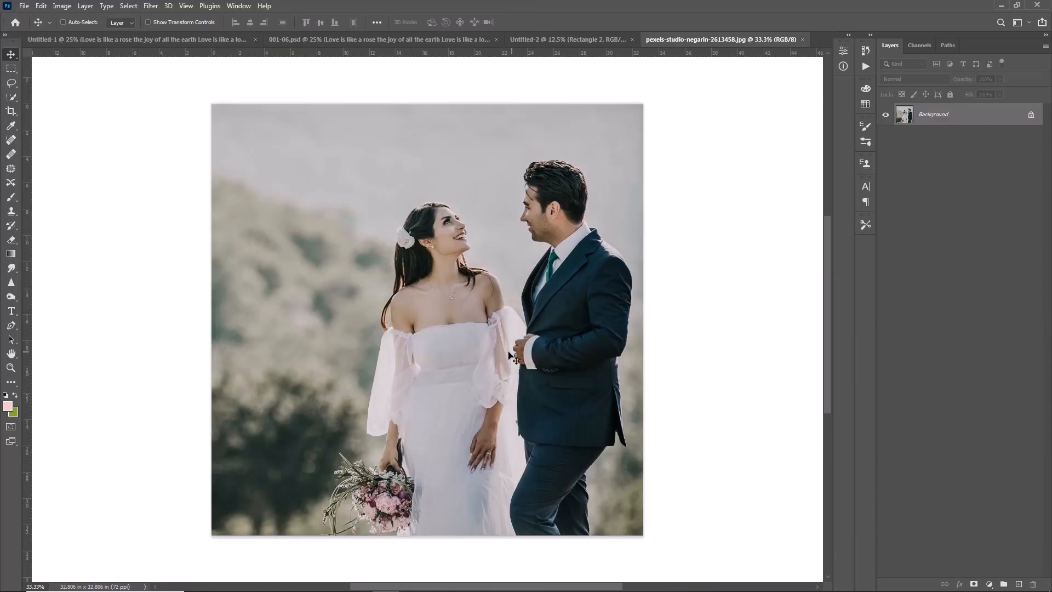
key(ctrl+a)
key(ctrl+x)
key(ctrl+w)
click(528, 225)
Paste the bride and groom photo, resize and position it over the black rectangle, and clip it to Rectangle 2.
key(ctrl+v)
key(ctrl+t)
drag(756, 399, 799, 481)
drag(758, 404, 715, 402)
key(Return)
right_click(967, 133)
click(954, 335)
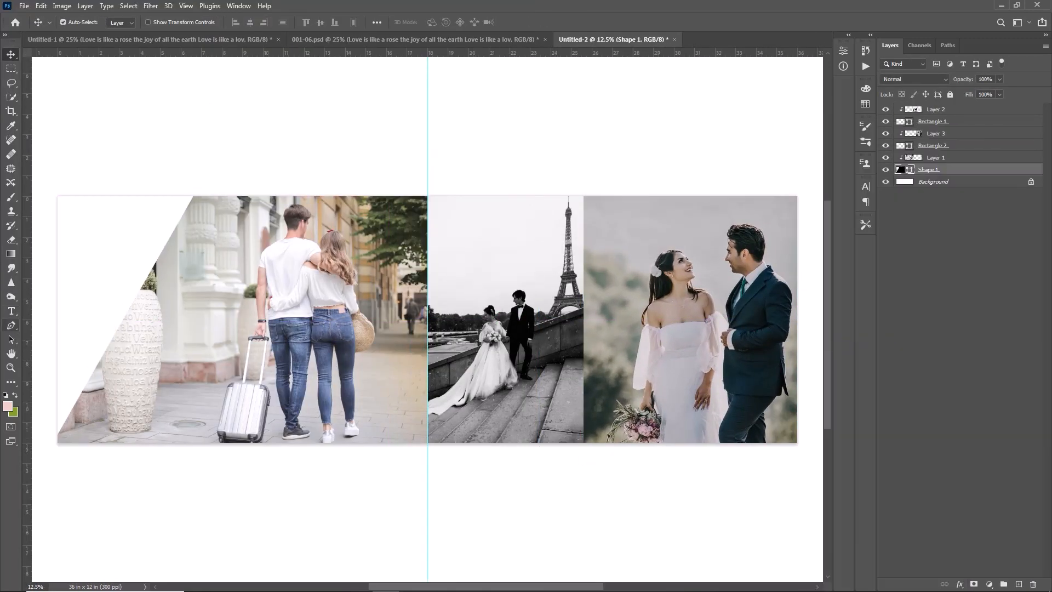
Draw a black triangle about 1616 by 3616 px in the page's upper-left corner, directly above the Background layer, with the Pen tool.
key(p)
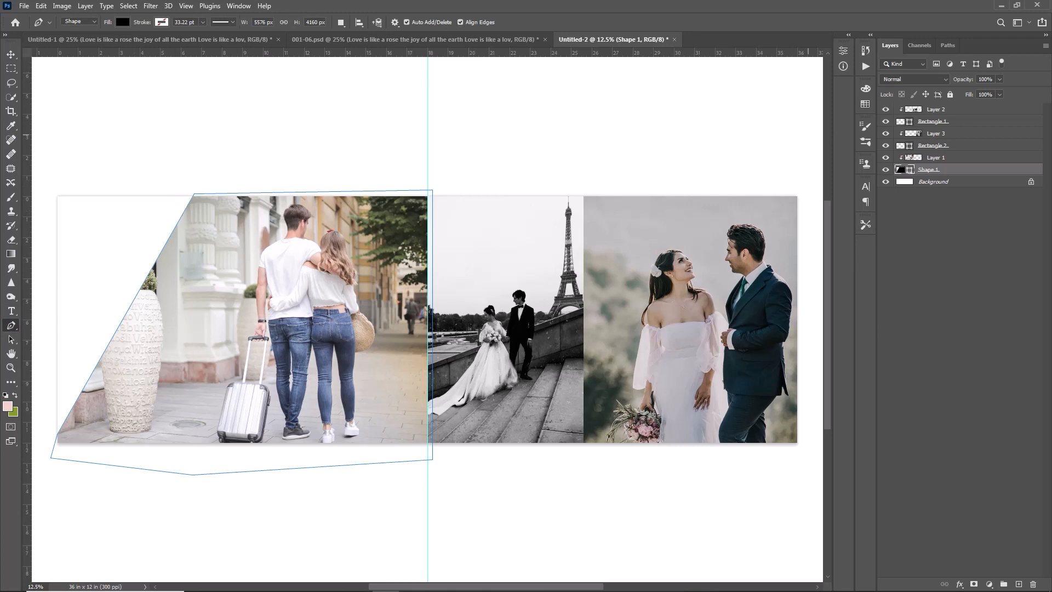
click(910, 182)
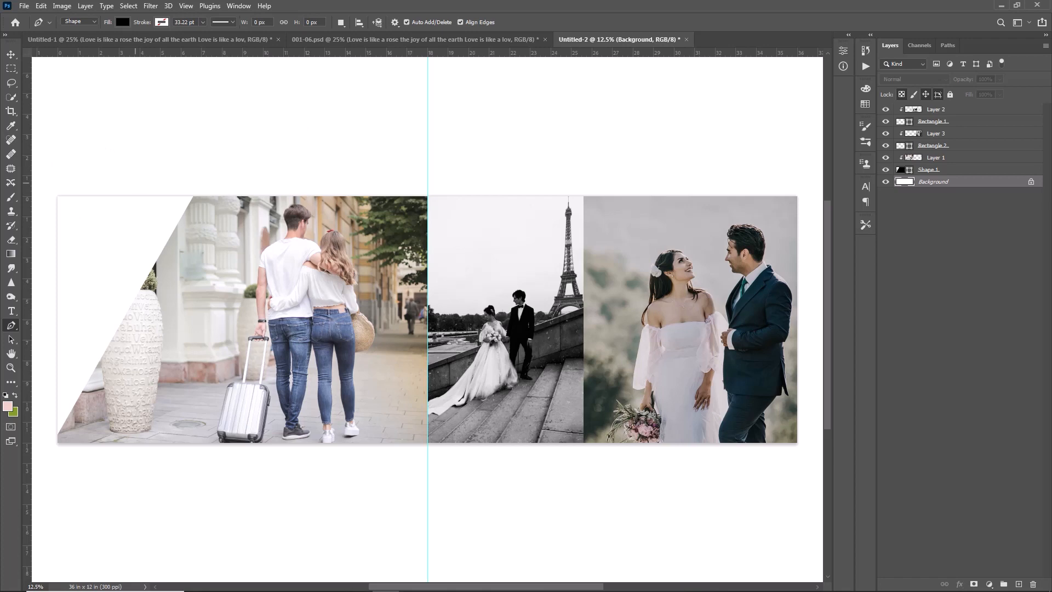
click(158, 189)
click(53, 431)
key(ctrl+z)
click(55, 433)
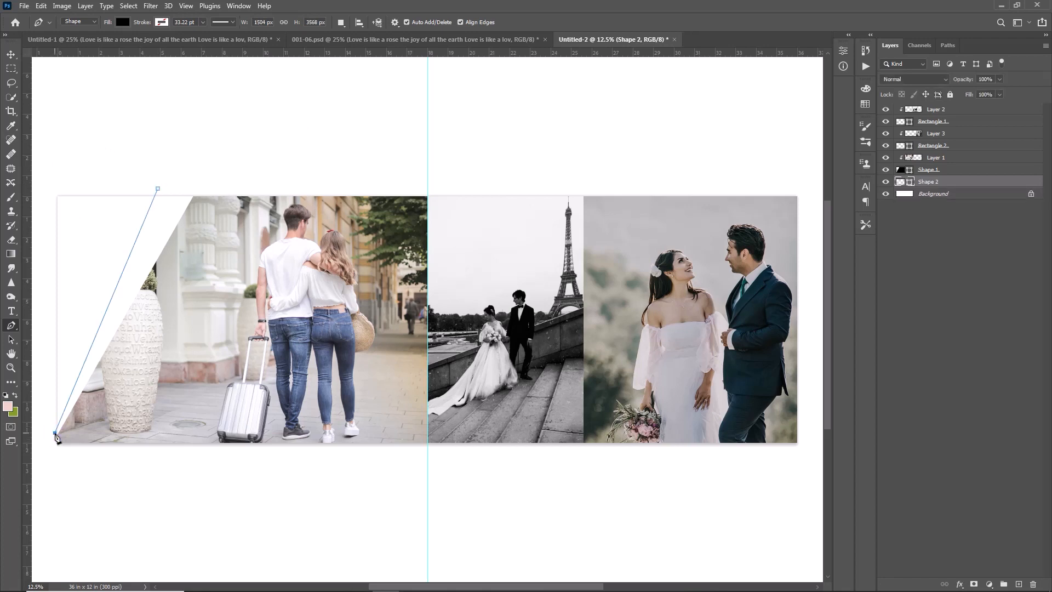
click(52, 196)
click(158, 189)
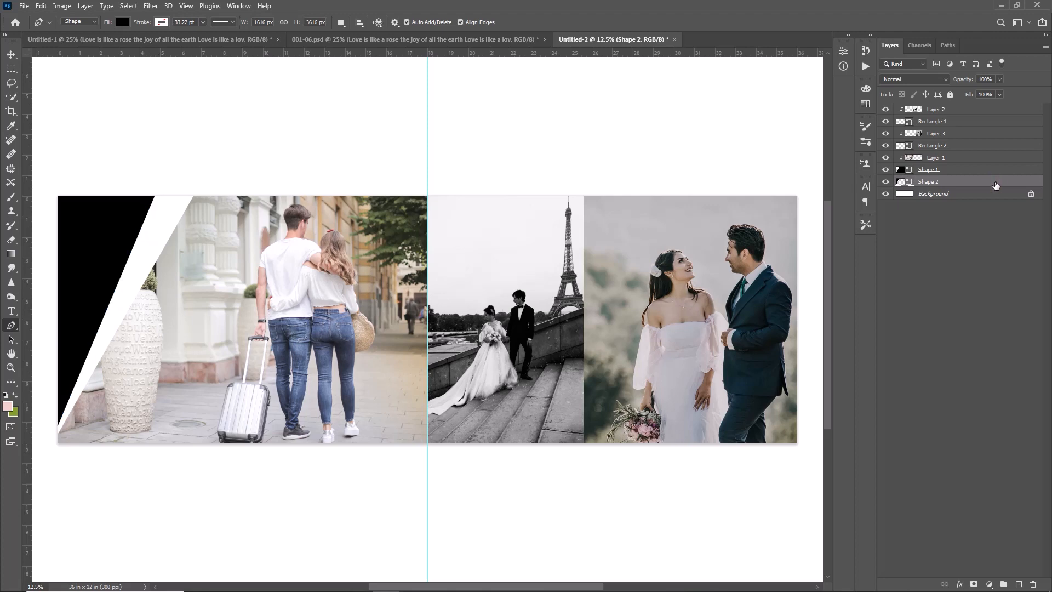
Apply a Gradient Overlay to the corner triangle using the Pink_11 preset from the Pinks group.
double_click(996, 186)
click(660, 257)
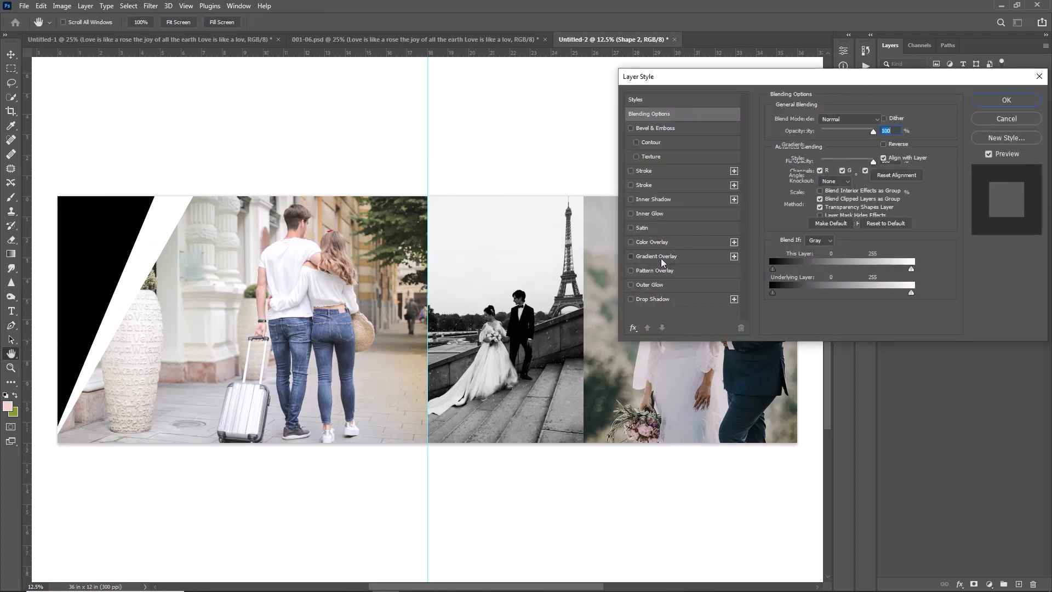
click(843, 144)
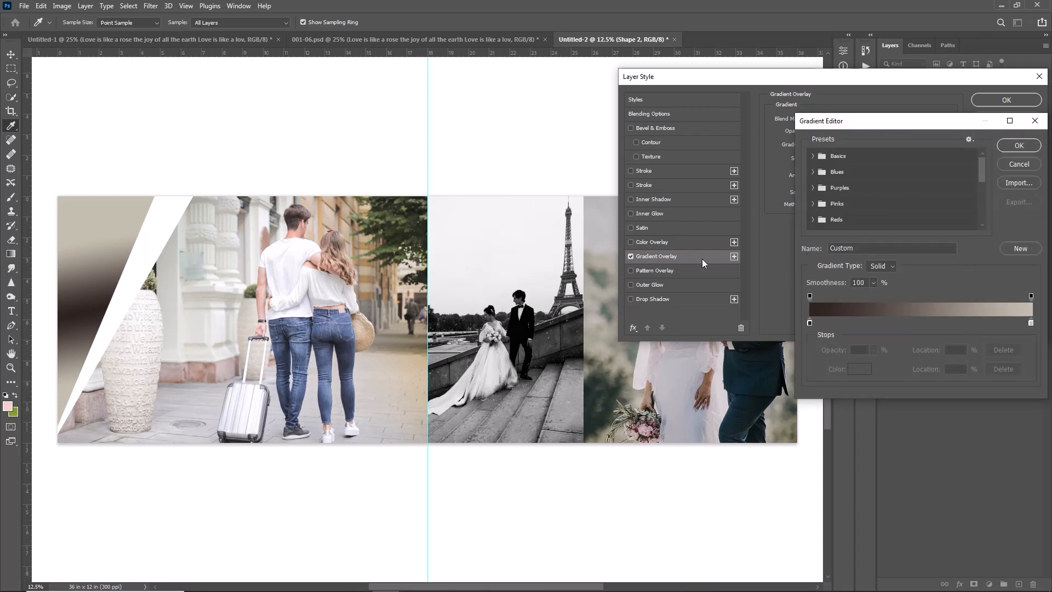
click(814, 204)
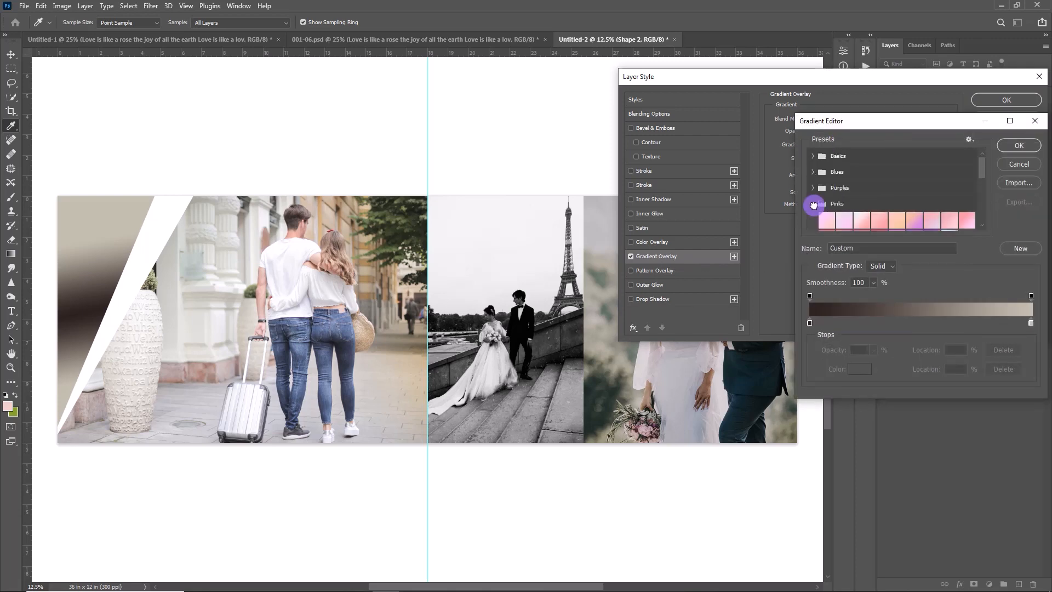
scroll(870, 215, down, 1)
scroll(870, 215, down, 2)
click(844, 185)
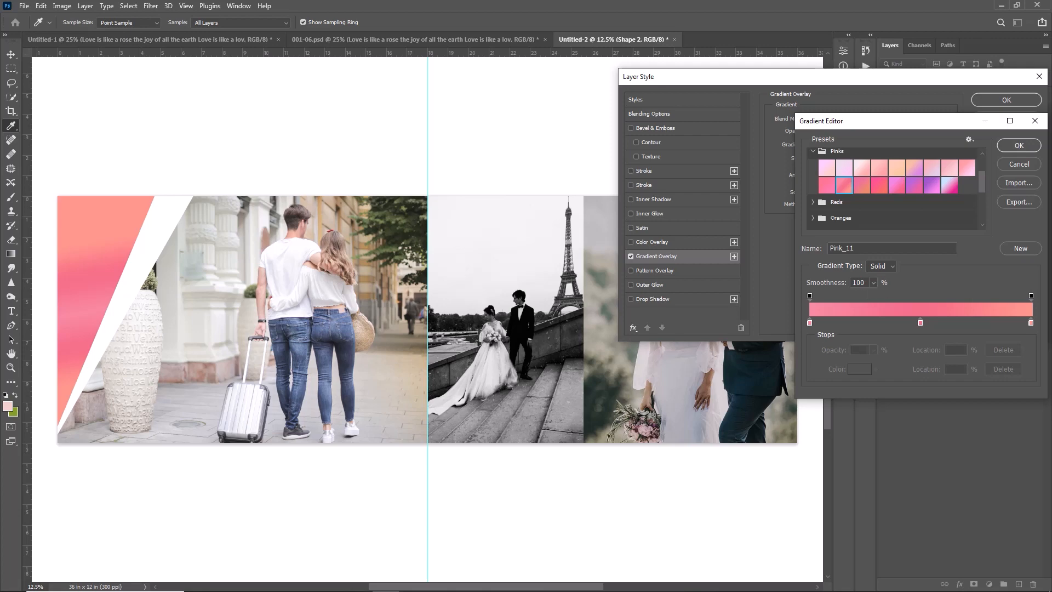
Change the first color stop of the corner triangle's gradient to bright pink fb2c84.
double_click(810, 323)
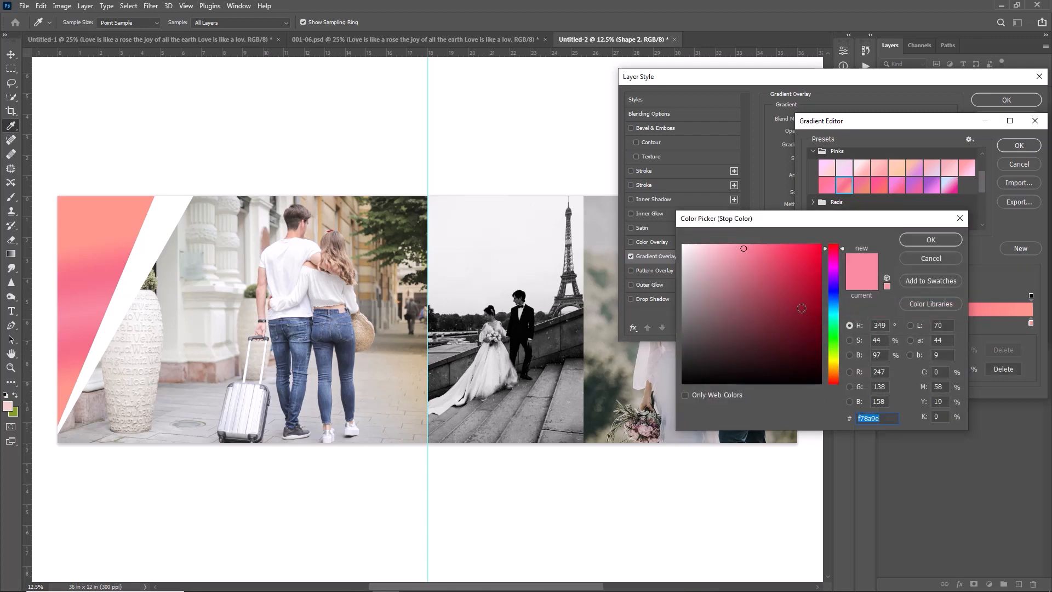
click(780, 246)
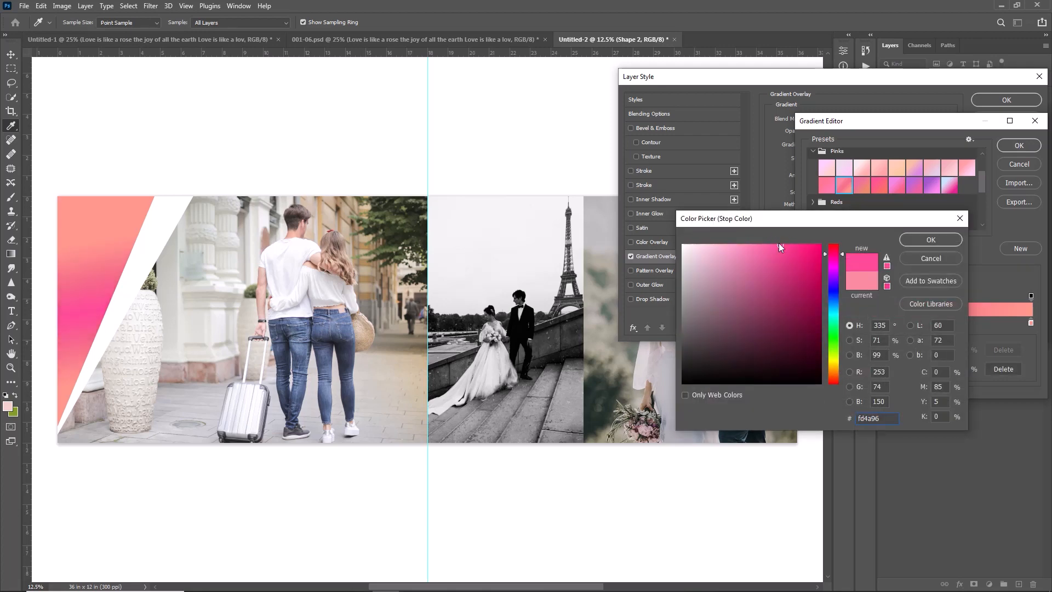
click(797, 247)
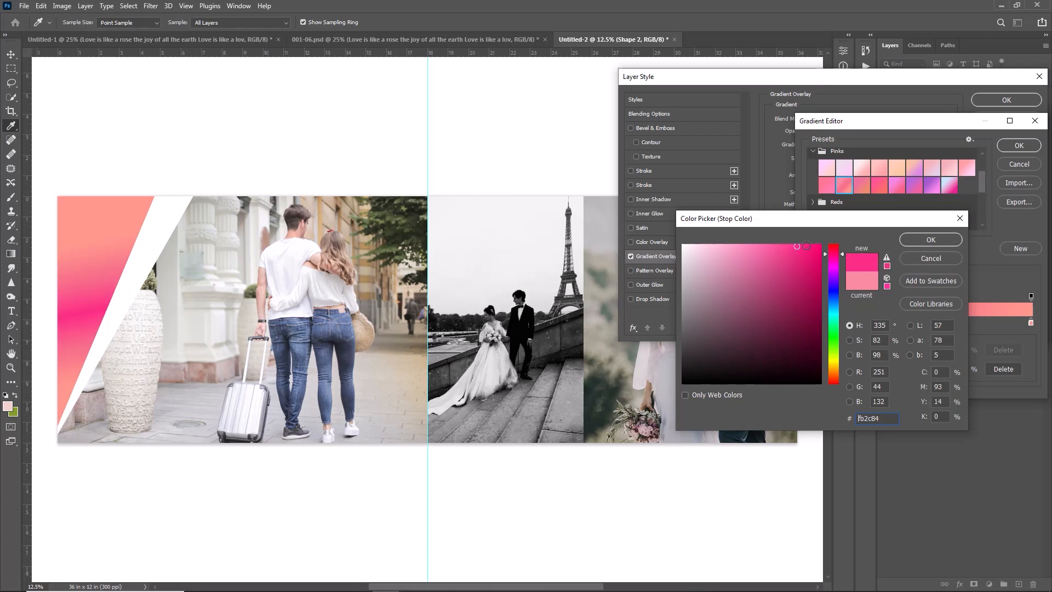
click(910, 241)
Change the gradient's last color stop to pink f2287d and accept the edited gradient.
click(1032, 323)
double_click(1032, 325)
click(799, 252)
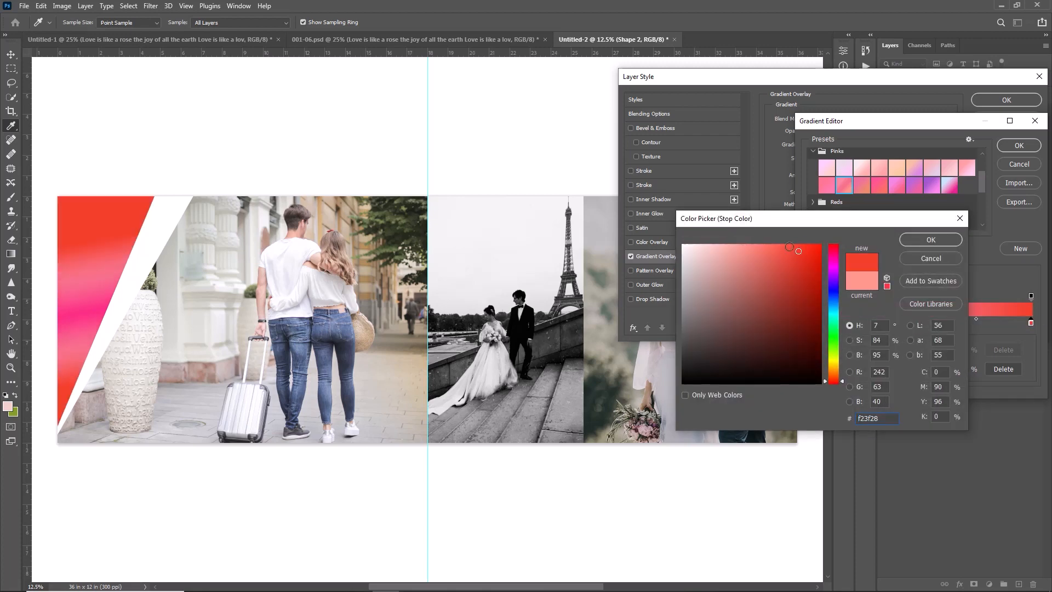
click(833, 254)
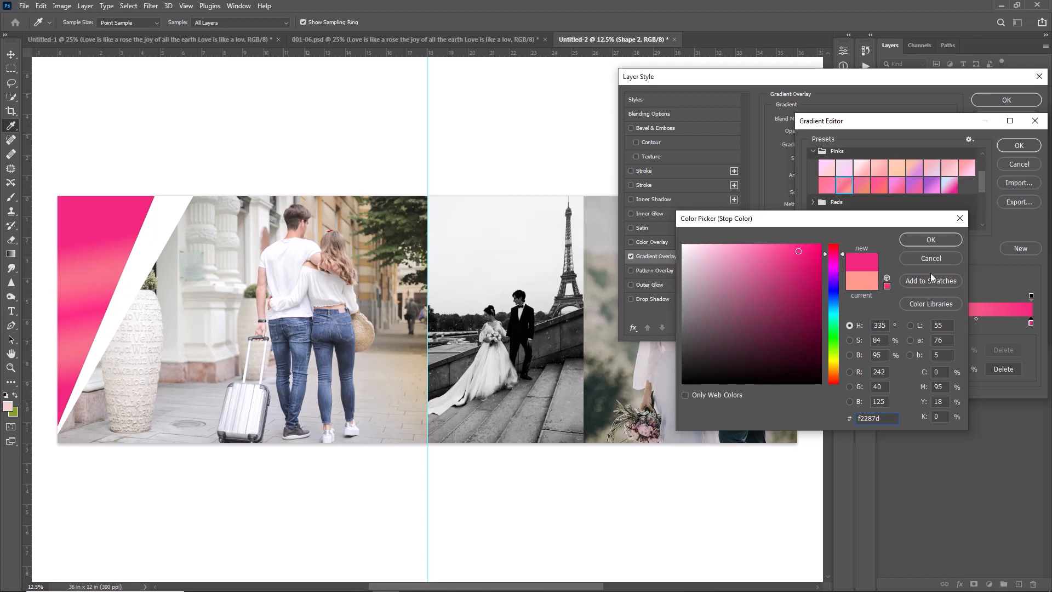
click(927, 239)
key(Return)
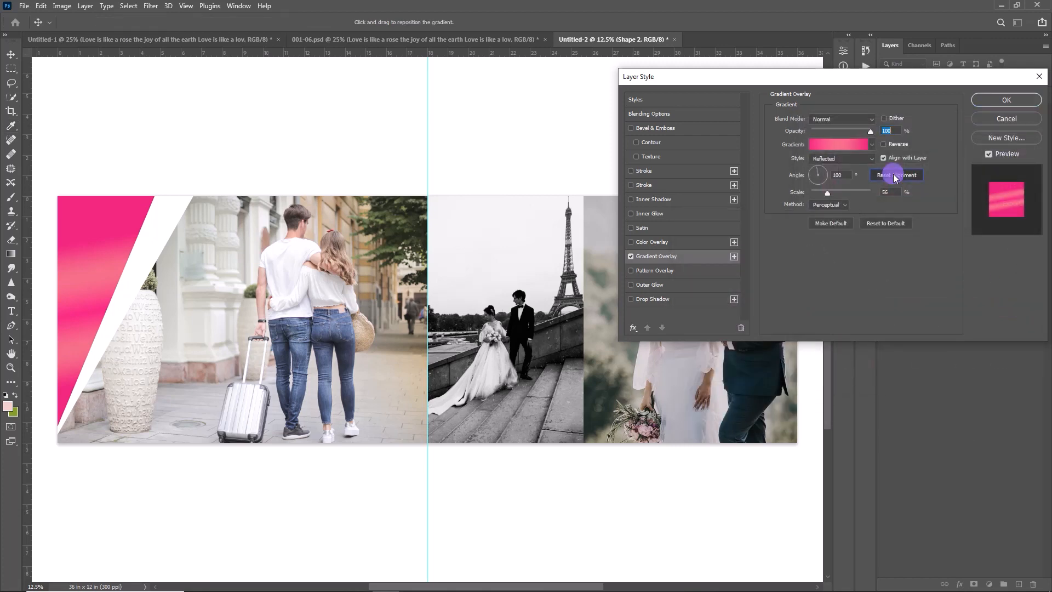
Turn off Align with Layer, set the Gradient Overlay scale to 118%, and apply the layer style.
click(893, 158)
click(888, 158)
click(888, 158)
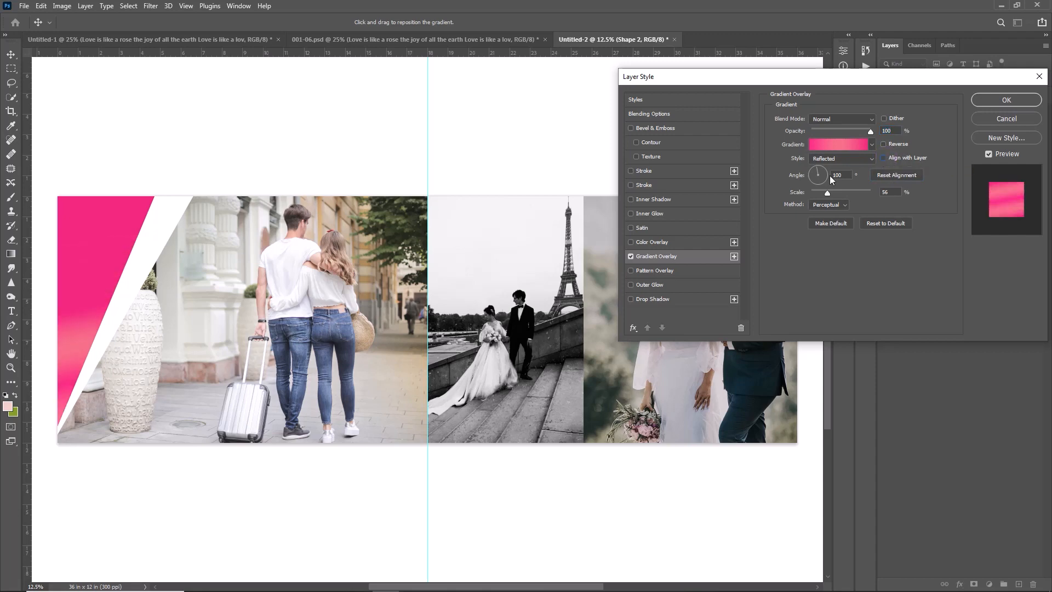
drag(829, 190, 857, 203)
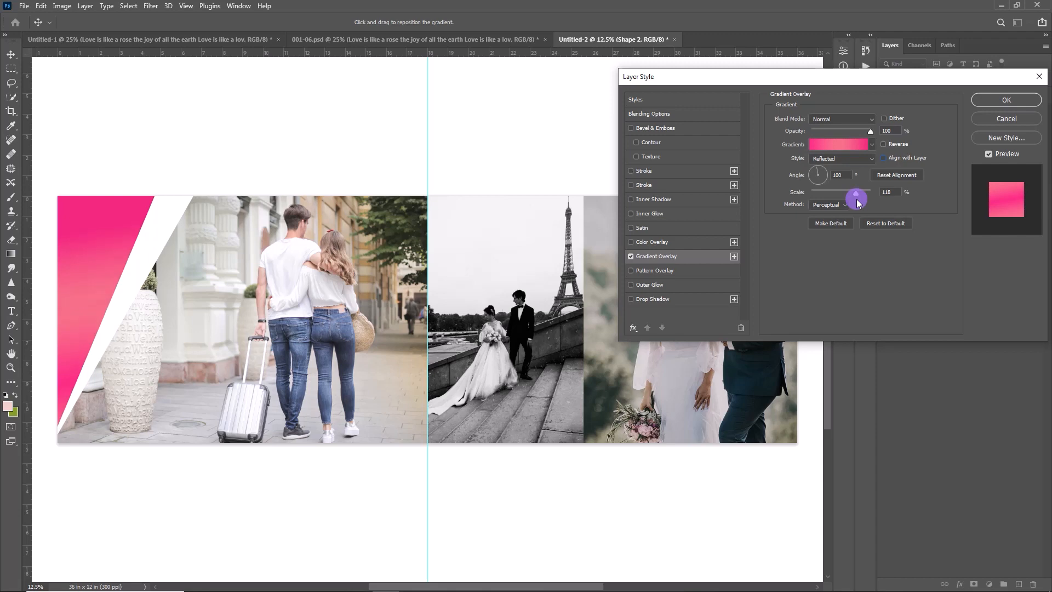
click(1006, 101)
Duplicate the pink corner triangle and move the copy toward the middle of the spread, beside the vertical guide.
key(v)
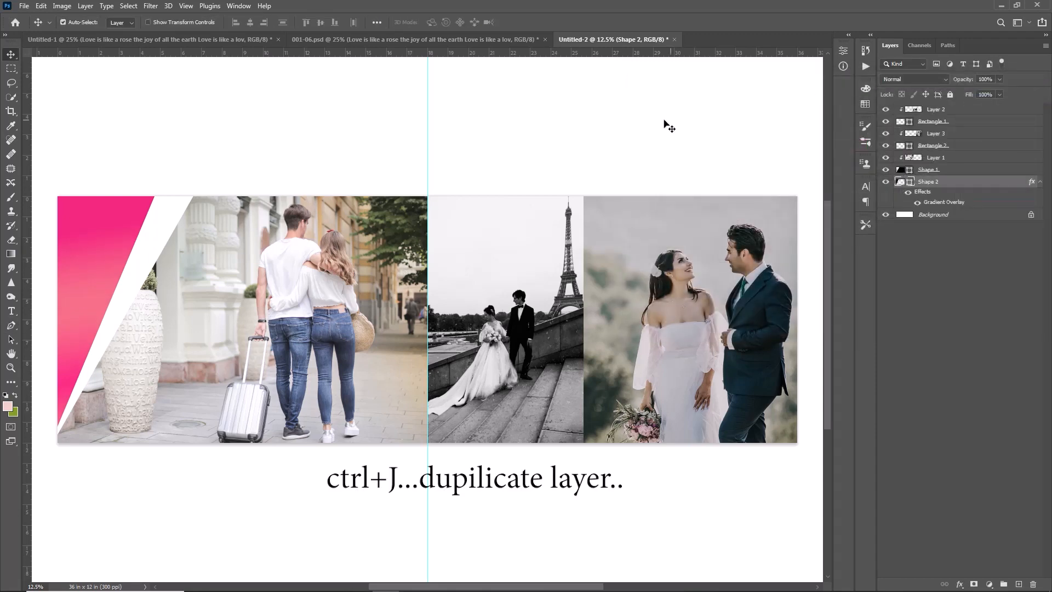
key(ctrl+j)
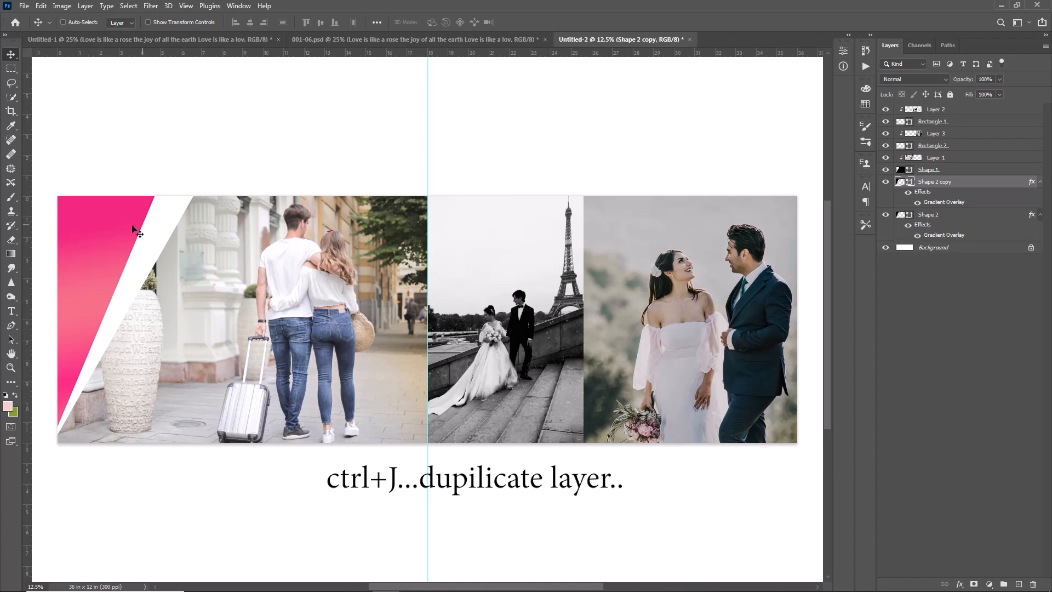
drag(141, 228, 462, 260)
key(ctrl+t)
Reorder the Shape 2 copy layer so it sits directly above Layer 1, the walking couple photo.
drag(932, 188, 884, 110)
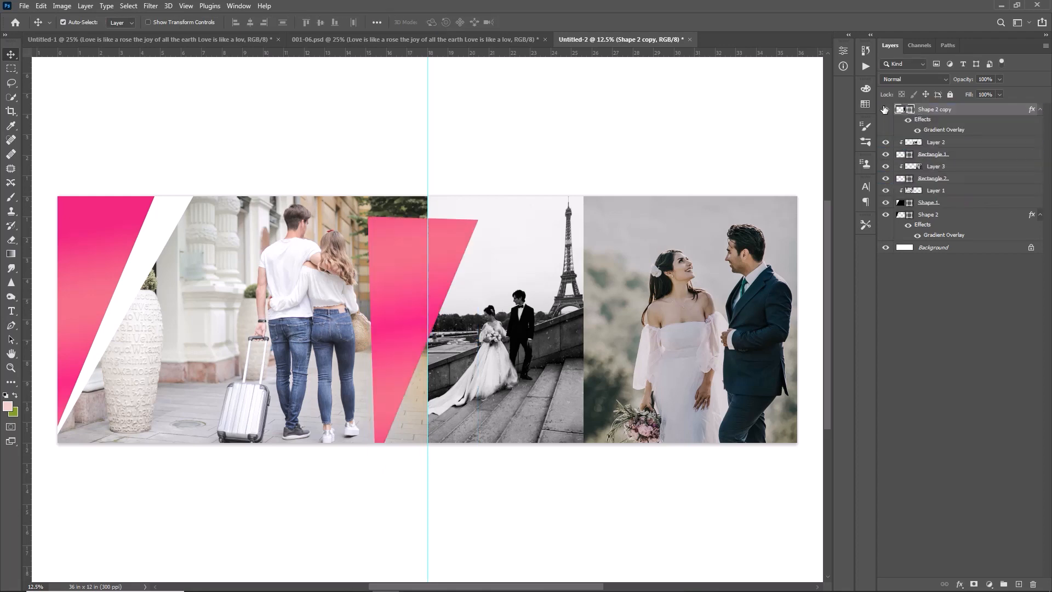
click(583, 264)
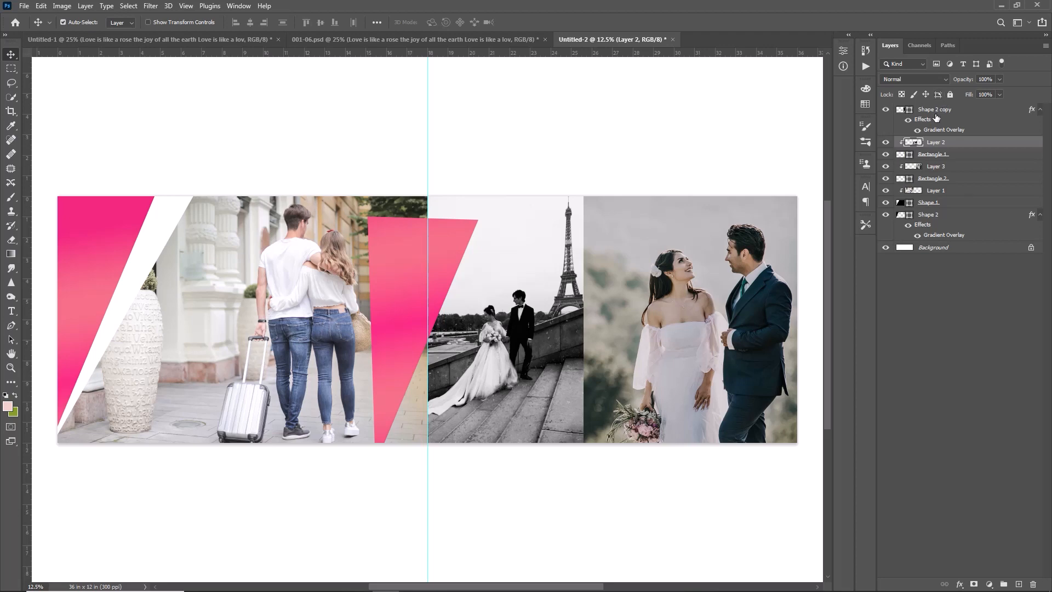
drag(927, 108, 937, 149)
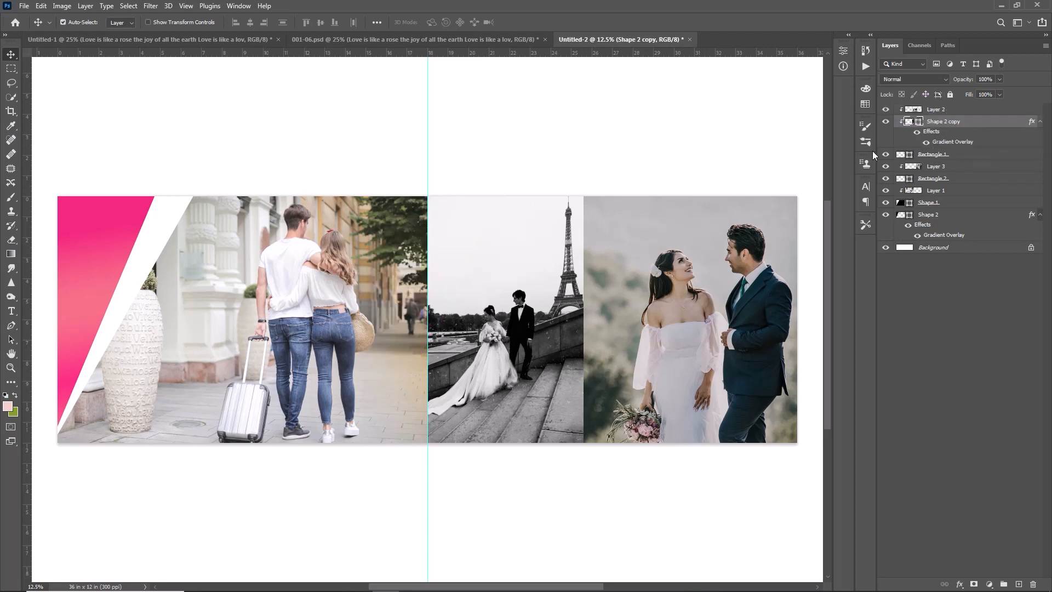
click(402, 254)
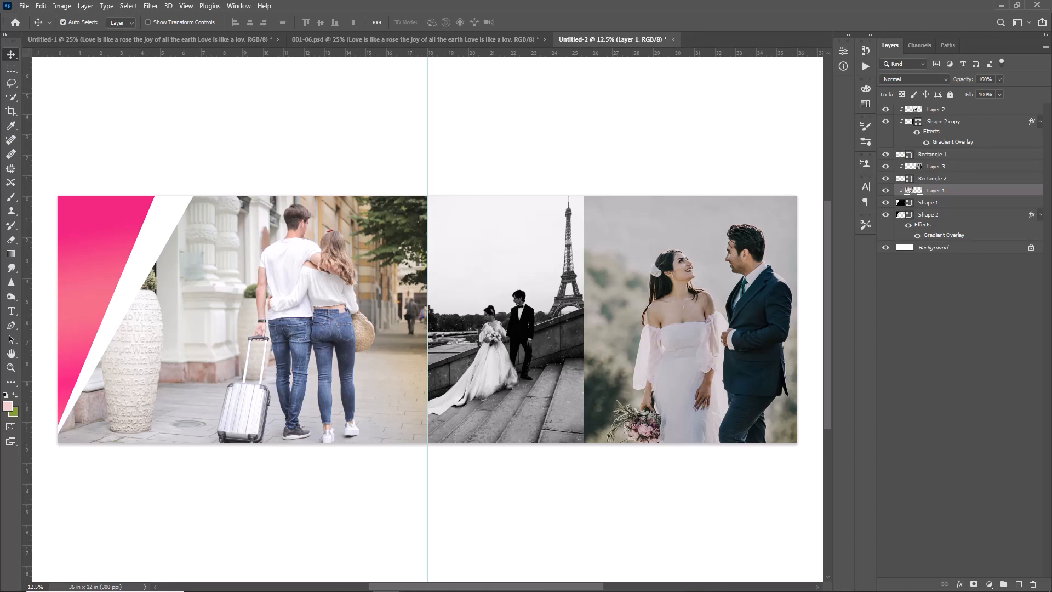
drag(930, 127, 947, 186)
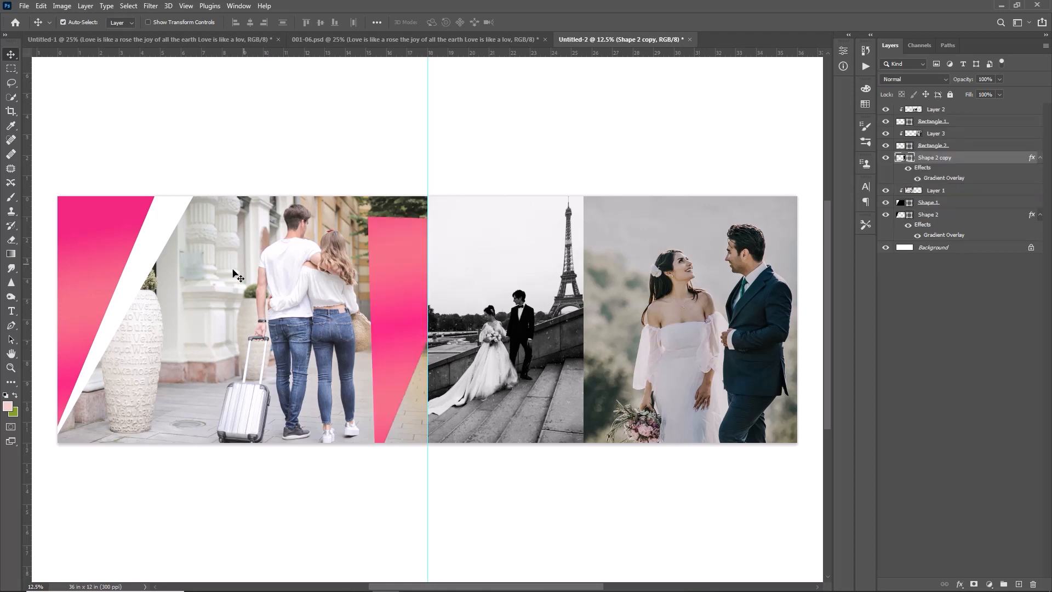
Rotate the copied pink triangle and position it over the walking couple photo's lower-right corner, pointing to the lower left.
key(ctrl+t)
drag(432, 200, 485, 213)
drag(466, 298, 493, 297)
drag(503, 358, 662, 414)
drag(516, 422, 507, 422)
drag(735, 259, 743, 275)
drag(515, 331, 521, 335)
key(Return)
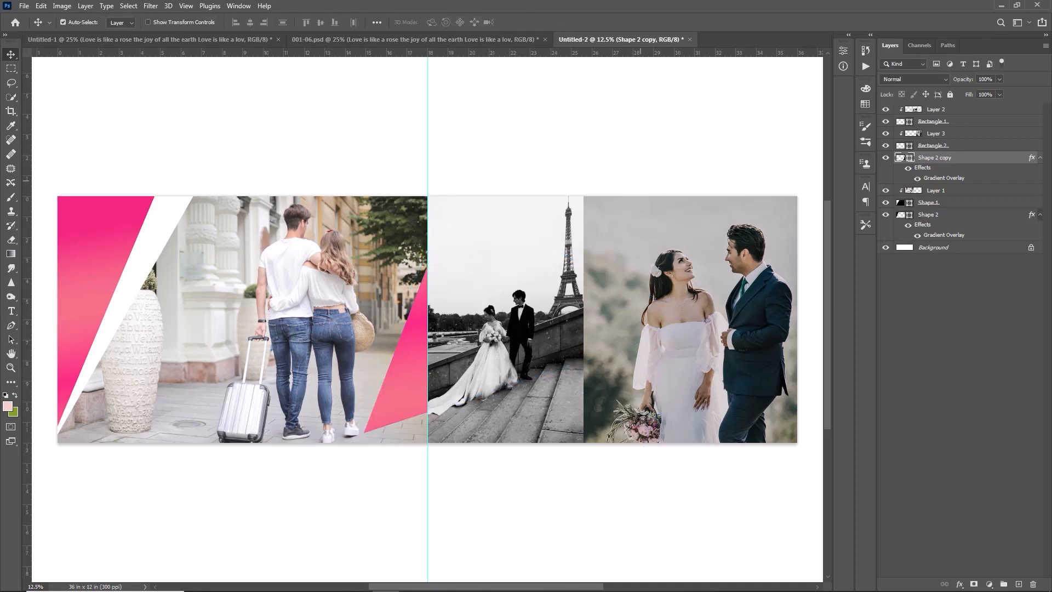
Transform the upper-left pink triangle so its slanted edge sits slightly closer to the walking couple photo.
click(116, 245)
key(ctrl+t)
drag(157, 309, 168, 309)
drag(199, 124, 196, 123)
click(543, 22)
Add a teal Solid Color fill layer above Layer 2 and clip it to the Eiffel Tower photo's group.
click(914, 109)
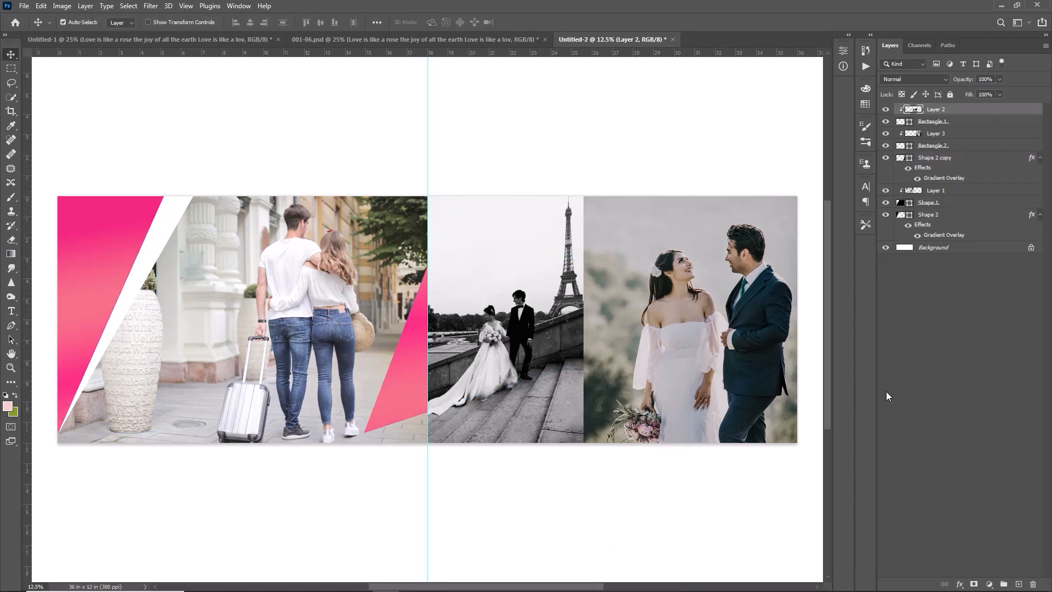
click(989, 584)
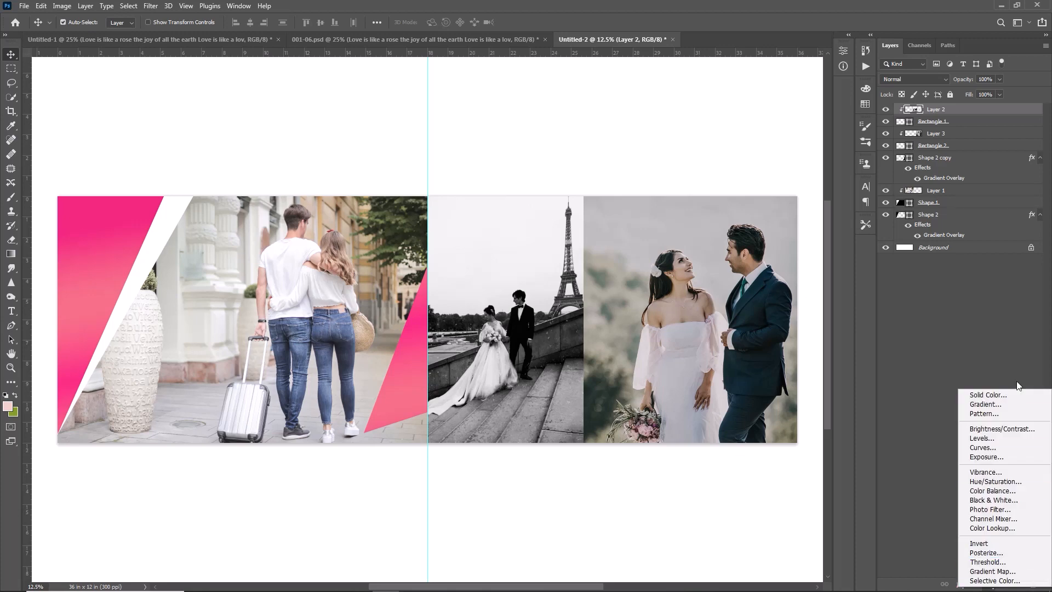
click(1017, 396)
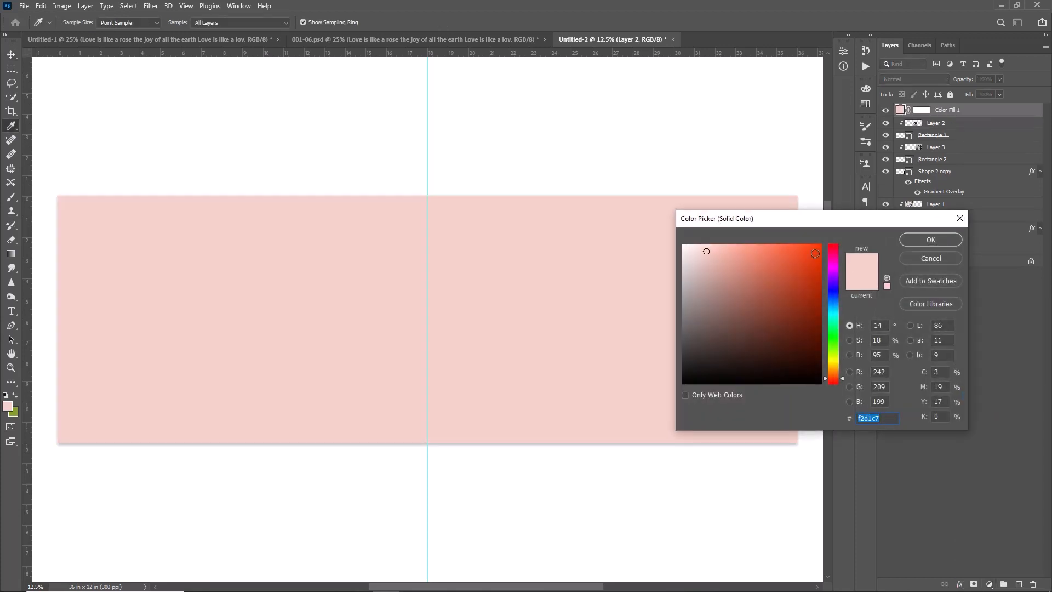
click(835, 311)
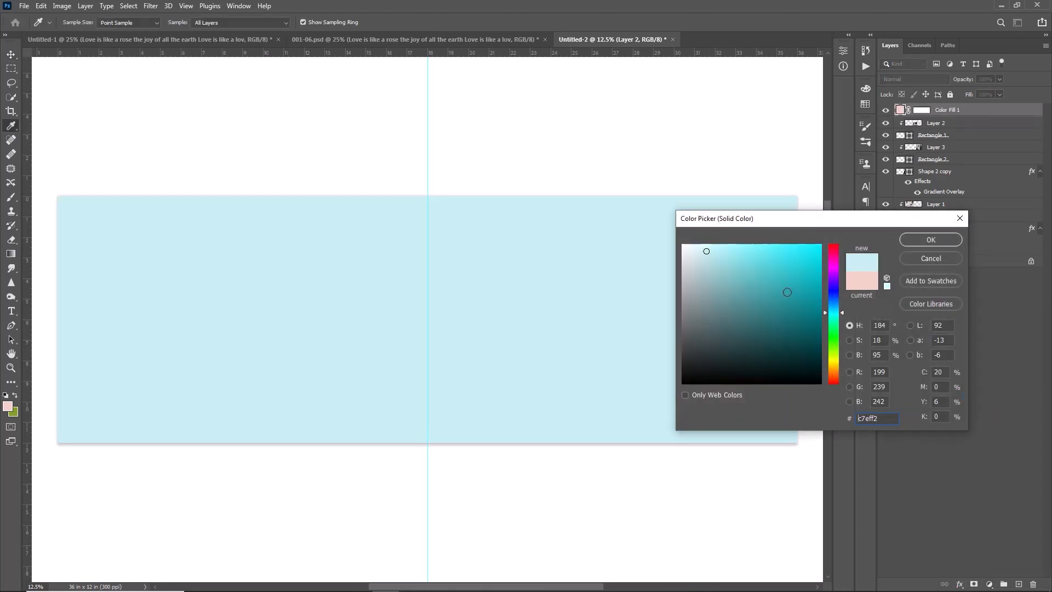
click(787, 294)
click(931, 240)
right_click(947, 114)
click(949, 329)
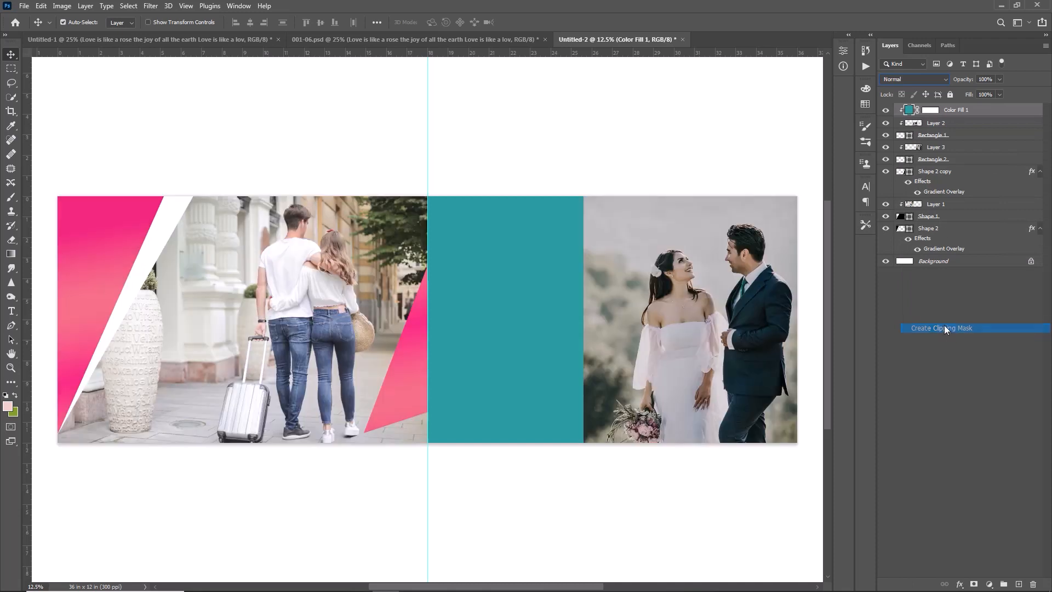
Set the teal fill layer's blend mode to Color and its opacity to 58%.
click(914, 79)
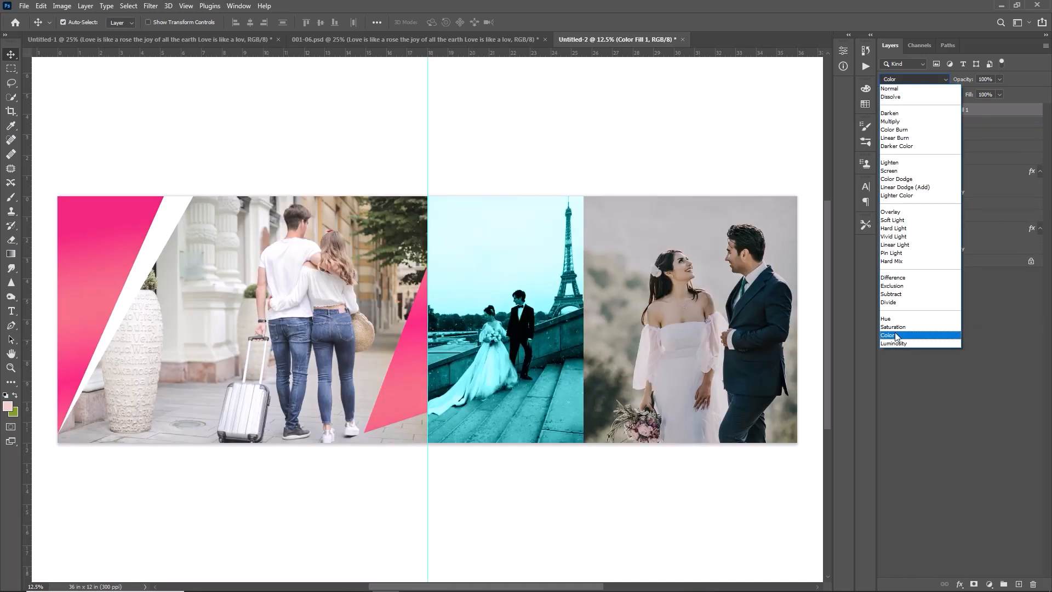
click(895, 332)
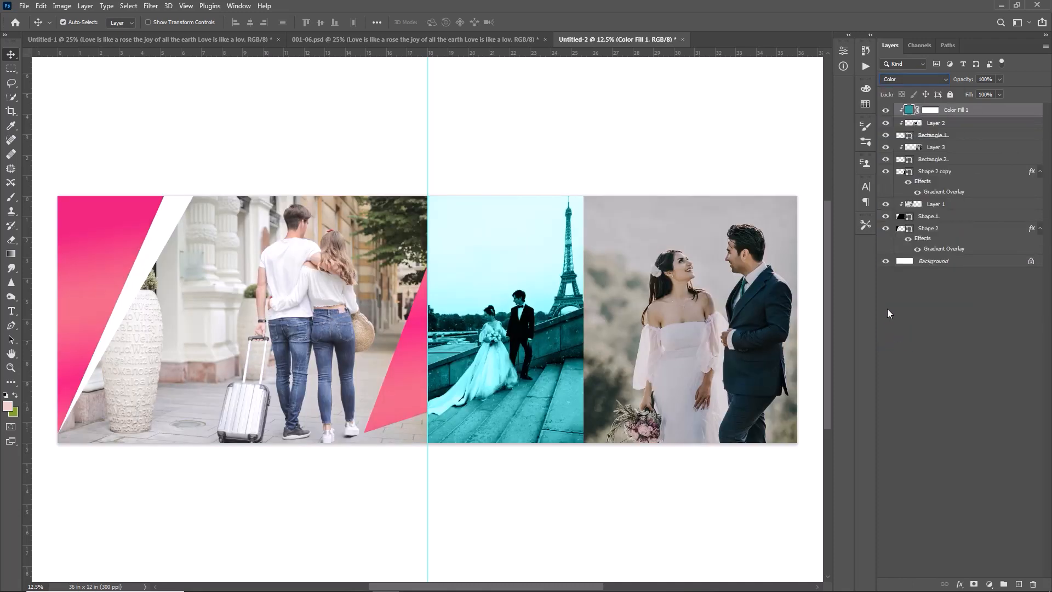
drag(974, 77, 961, 78)
Add a Gradient Fill above Layer 3 from teal sampled off the Eiffel Tower photo to transparent, and clip it to the photo.
click(721, 325)
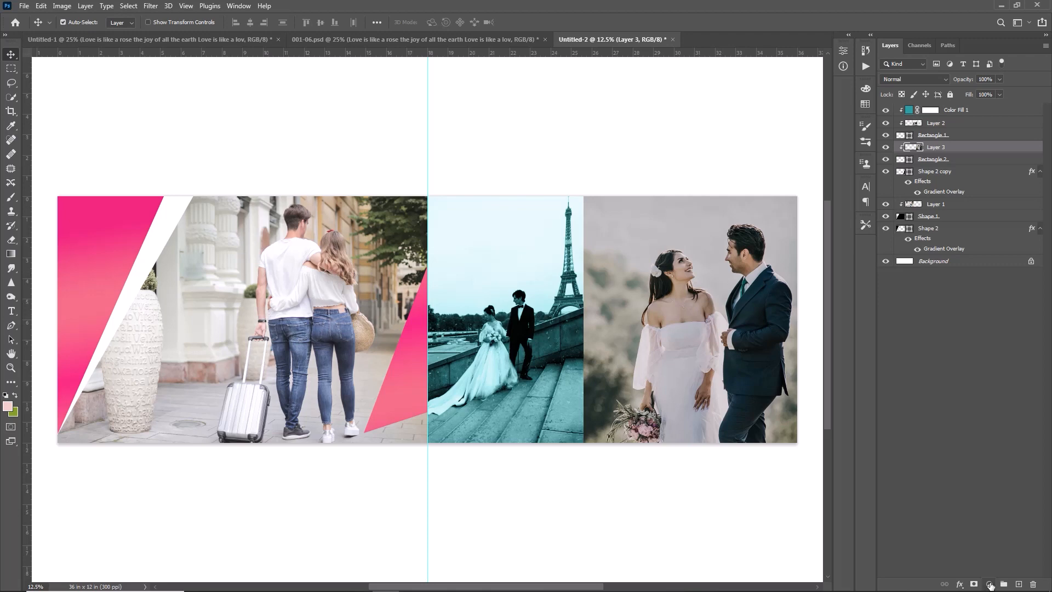
click(990, 585)
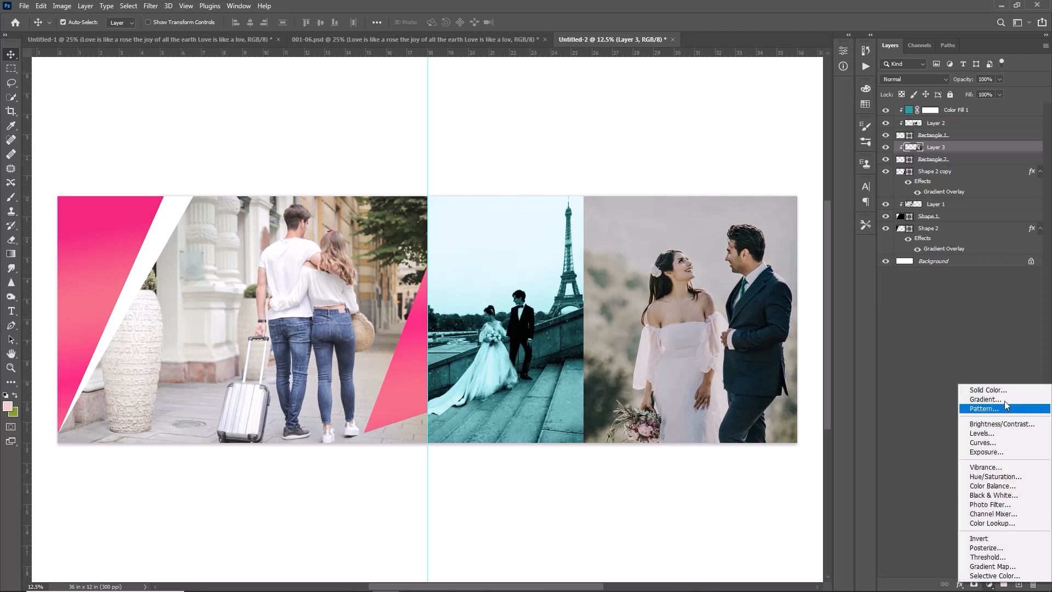
click(986, 400)
click(718, 84)
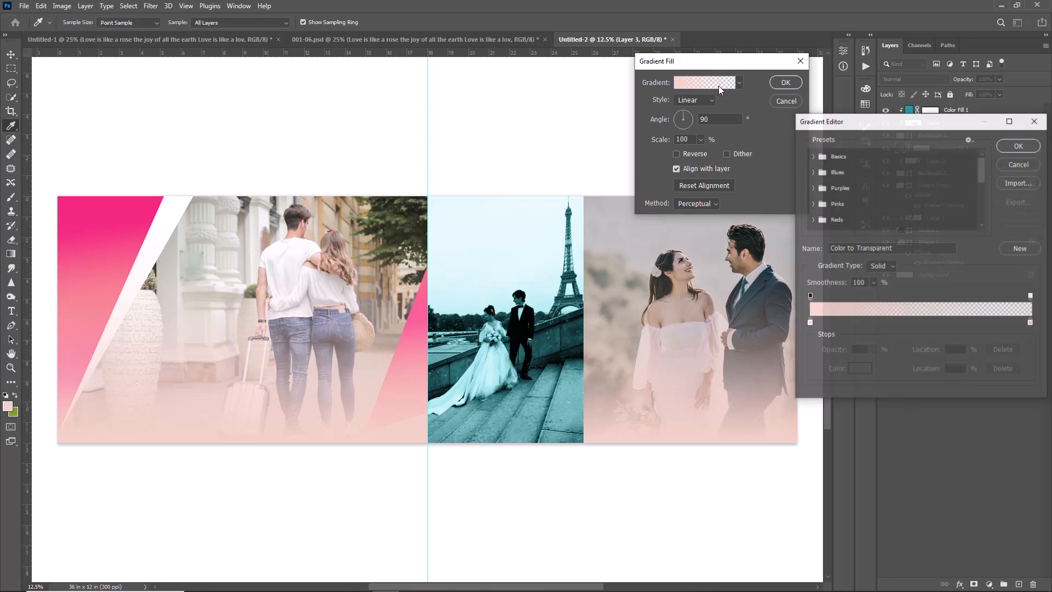
double_click(810, 323)
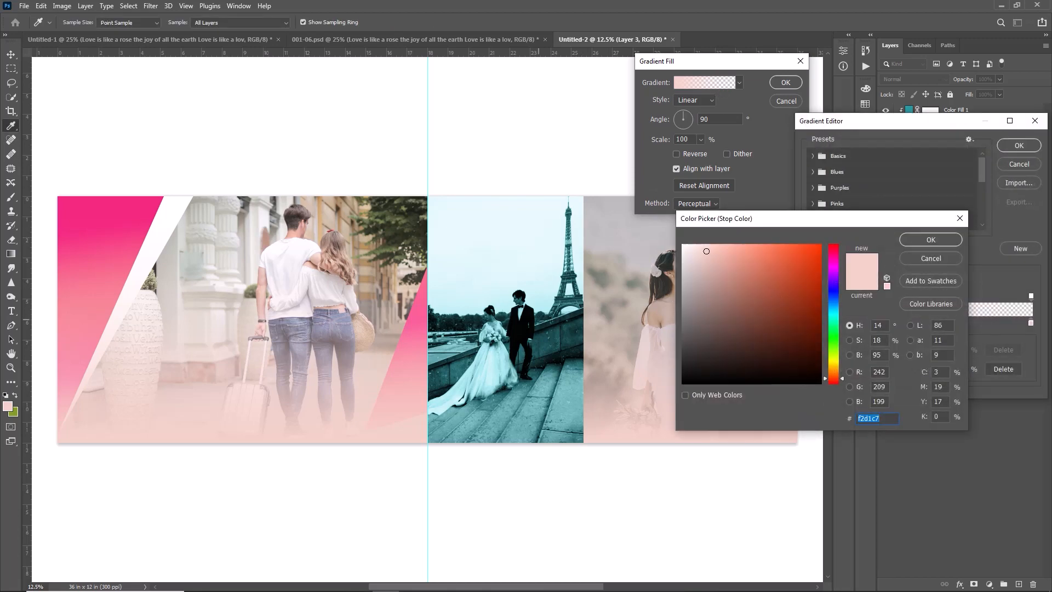
click(565, 382)
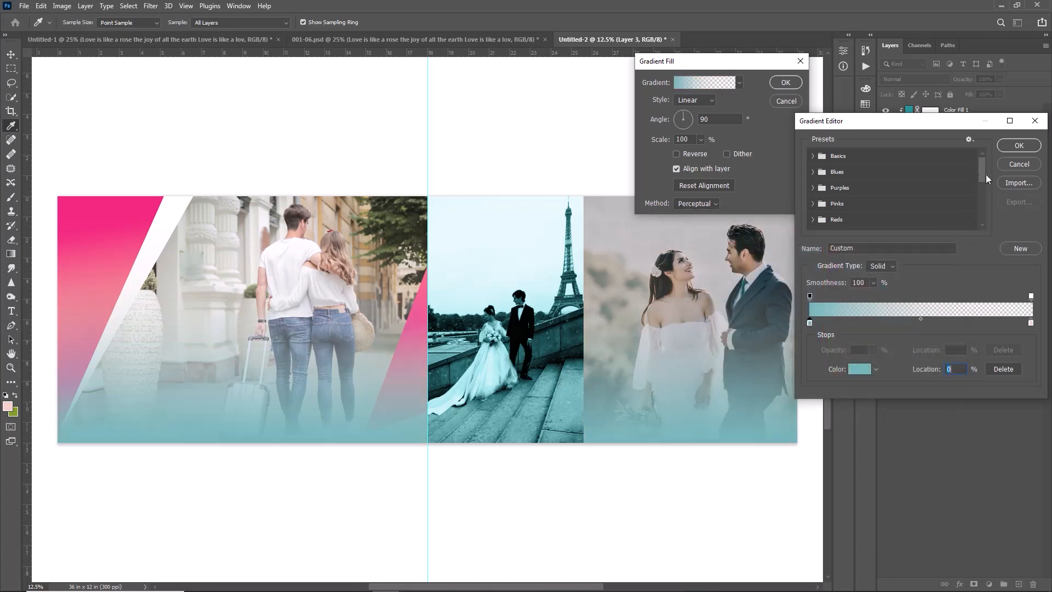
click(1020, 147)
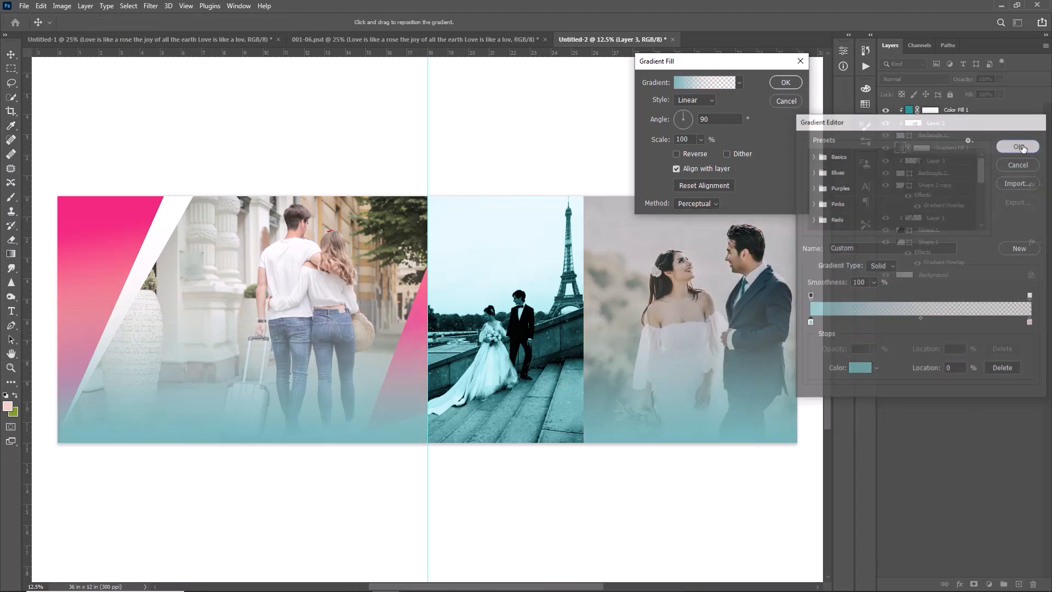
click(786, 82)
right_click(957, 152)
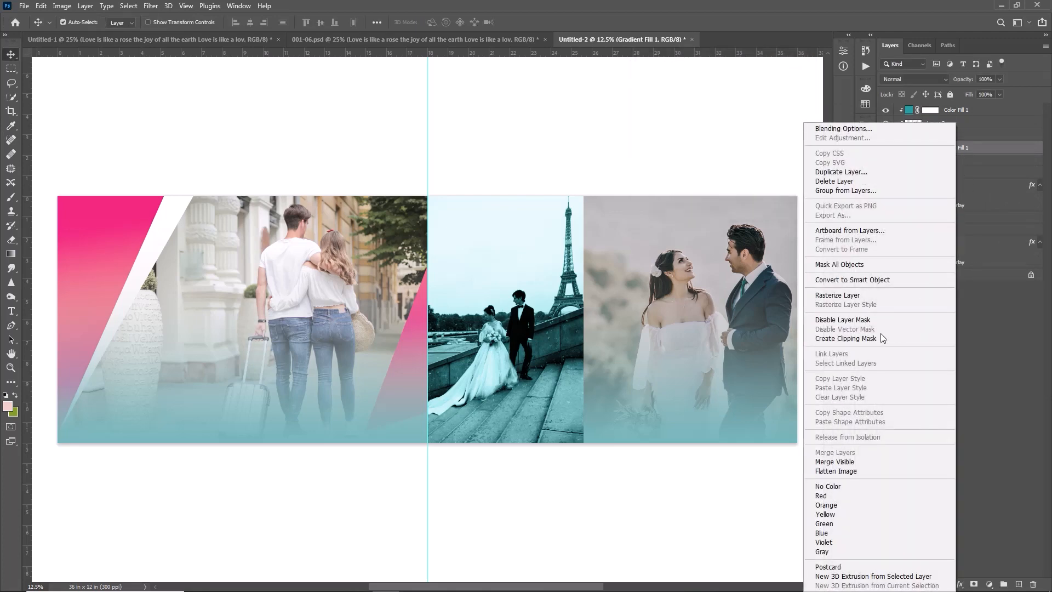
click(868, 339)
Add a linear Gradient Fill layer above Layer 1, fading from a very dark color at the base to transparent.
click(670, 267)
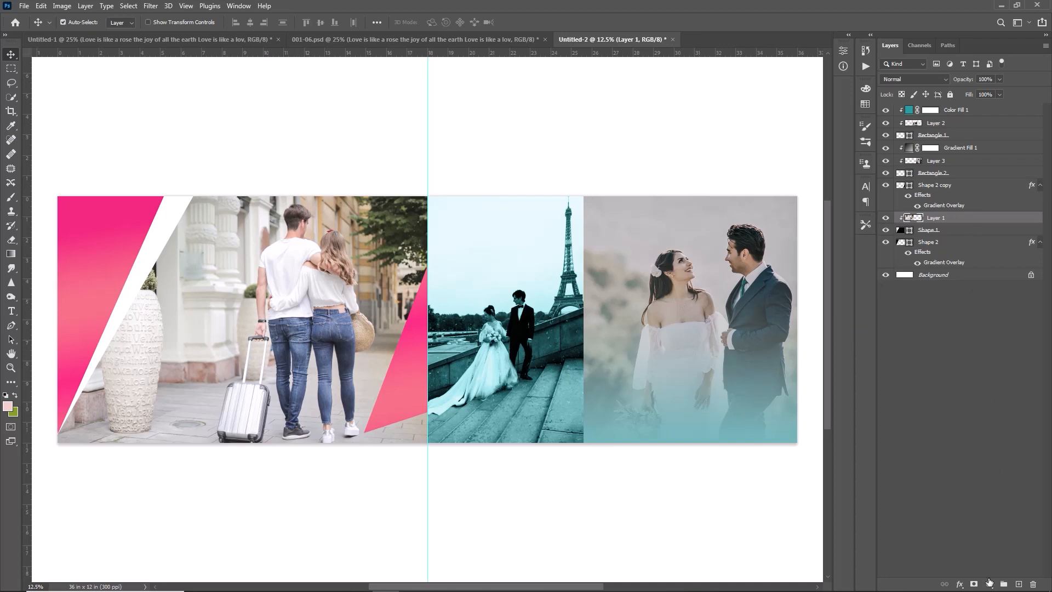
click(989, 584)
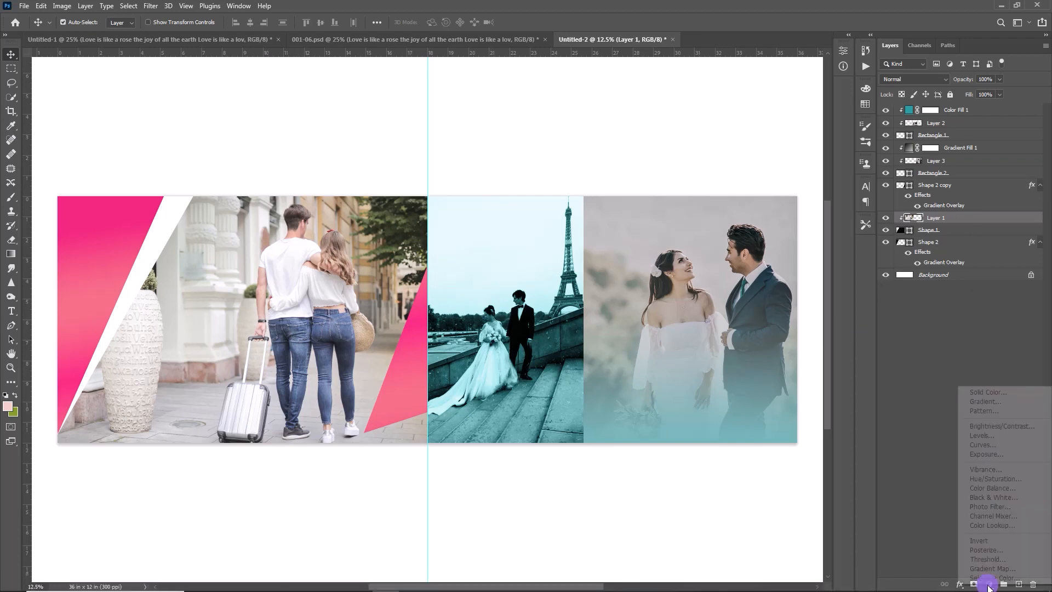
click(983, 403)
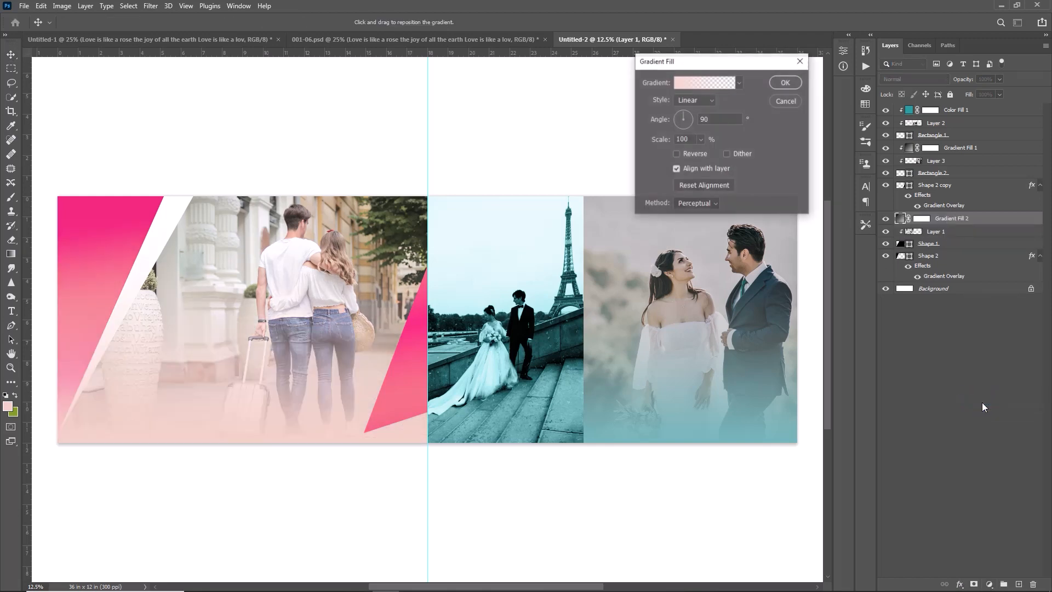
click(704, 82)
double_click(811, 322)
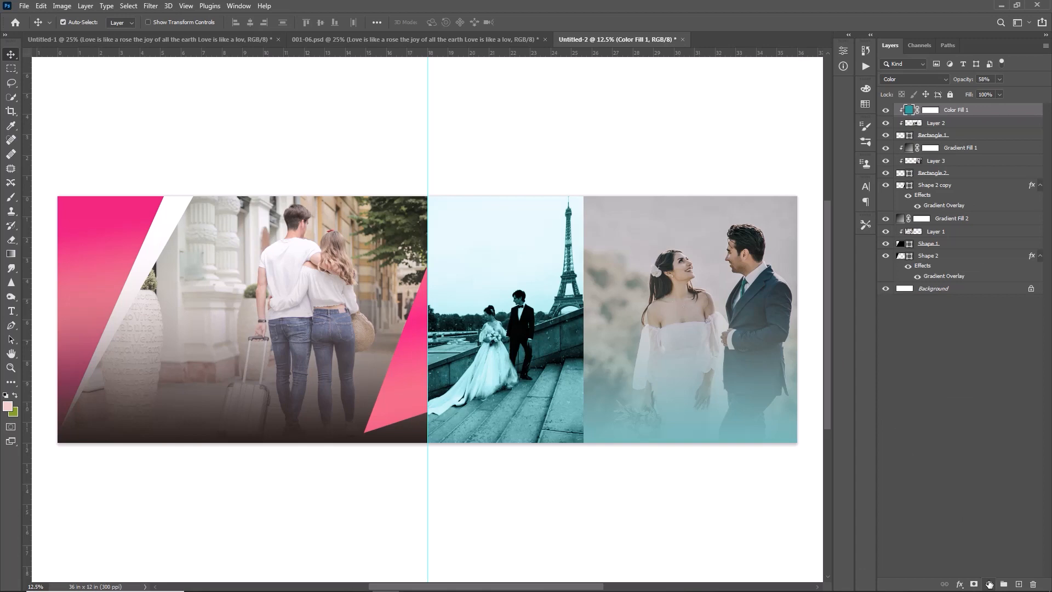
Add a linear Gradient Fill above Color Fill 1, fading from dark gray at the base to transparent, and clip it to the Eiffel Tower photo.
click(990, 584)
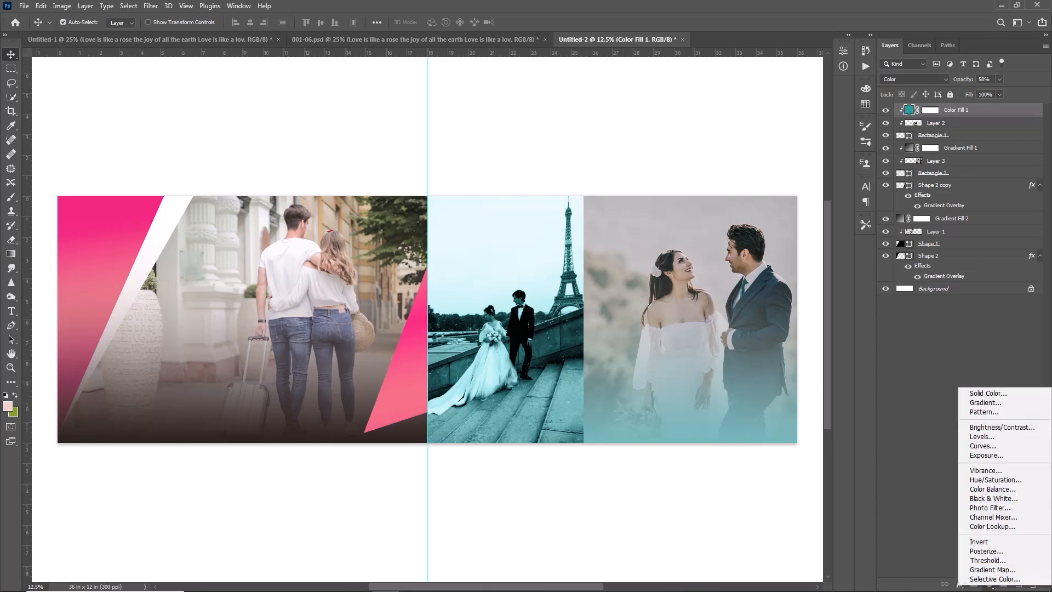
click(985, 403)
click(705, 82)
double_click(812, 323)
click(542, 264)
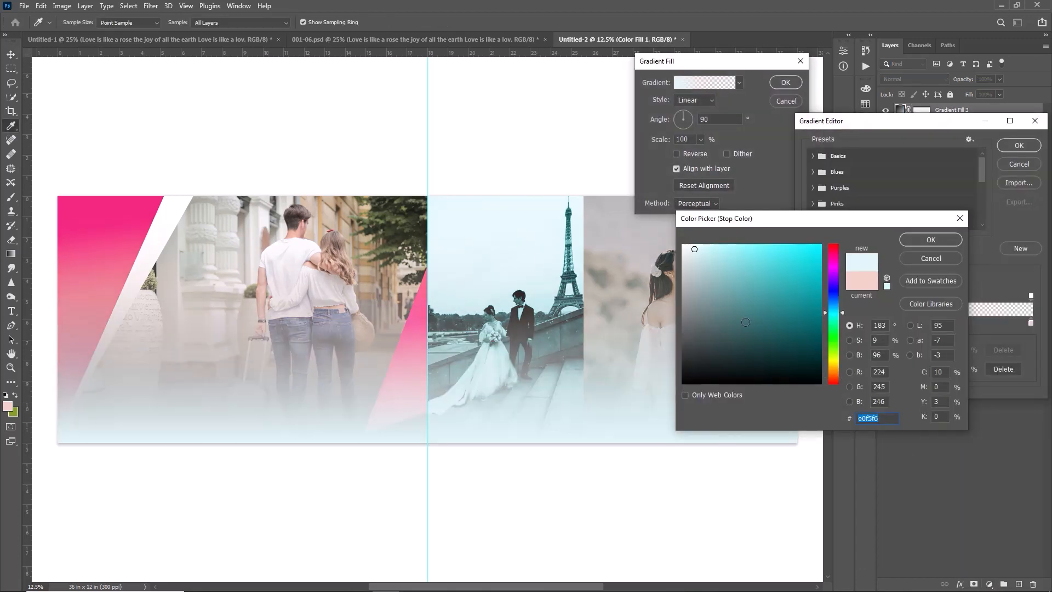
click(691, 330)
click(691, 349)
click(926, 240)
click(1020, 145)
click(786, 82)
right_click(977, 115)
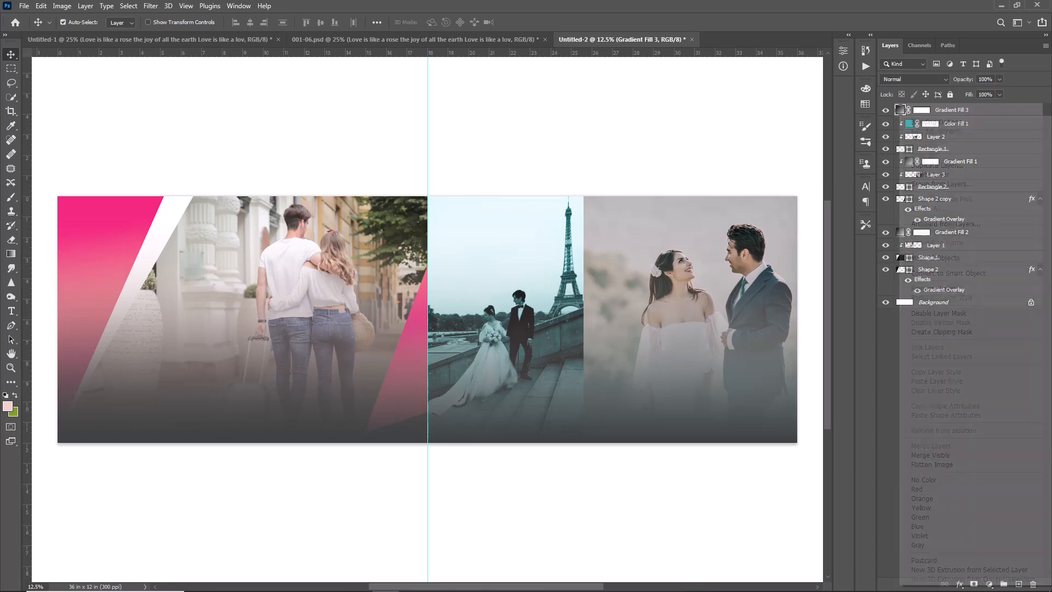
click(942, 332)
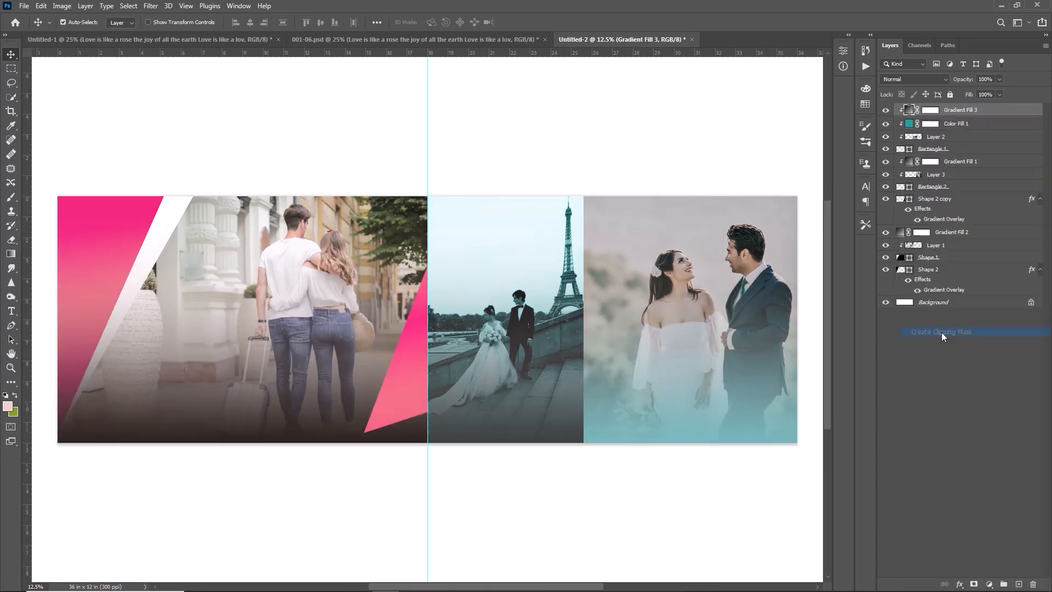
Copy the "Love is like a rose" text from Untitled-1 onto the walking couple photo's lower left, above all layers, scaled to 226.70%.
click(936, 175)
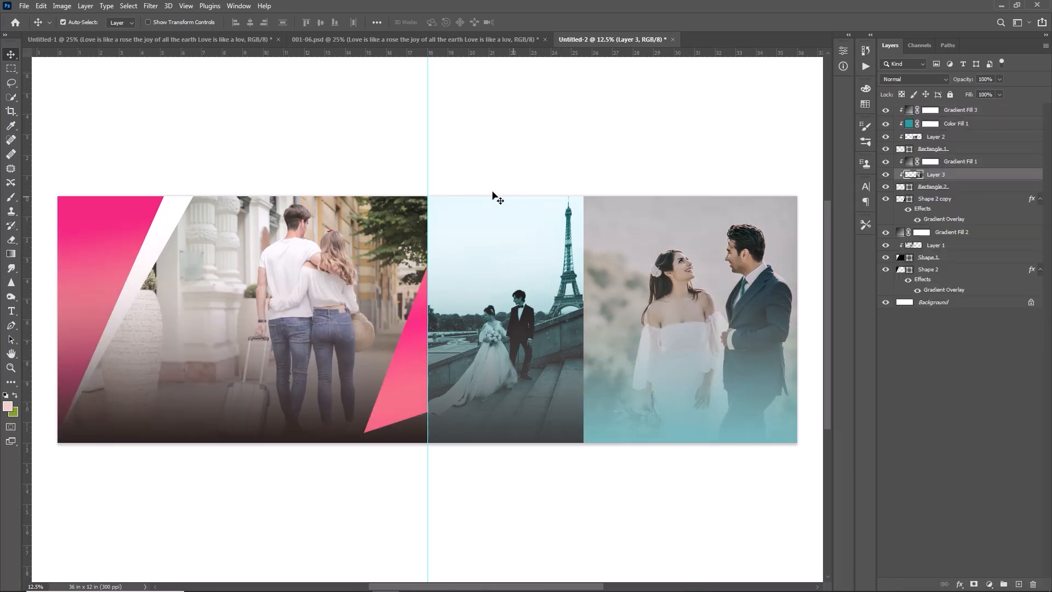
click(150, 39)
drag(675, 157, 458, 229)
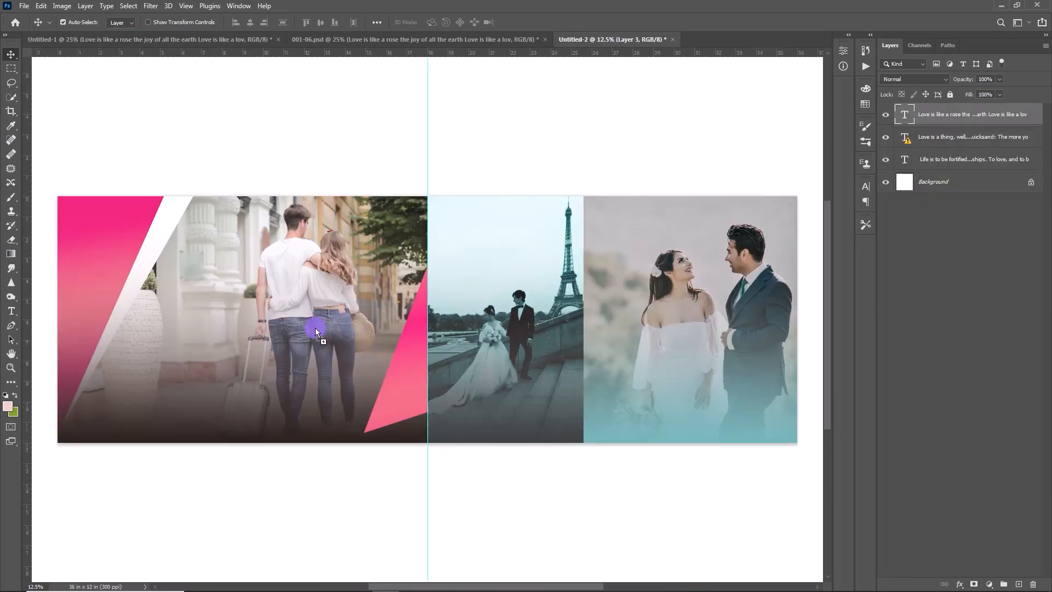
drag(946, 181, 921, 103)
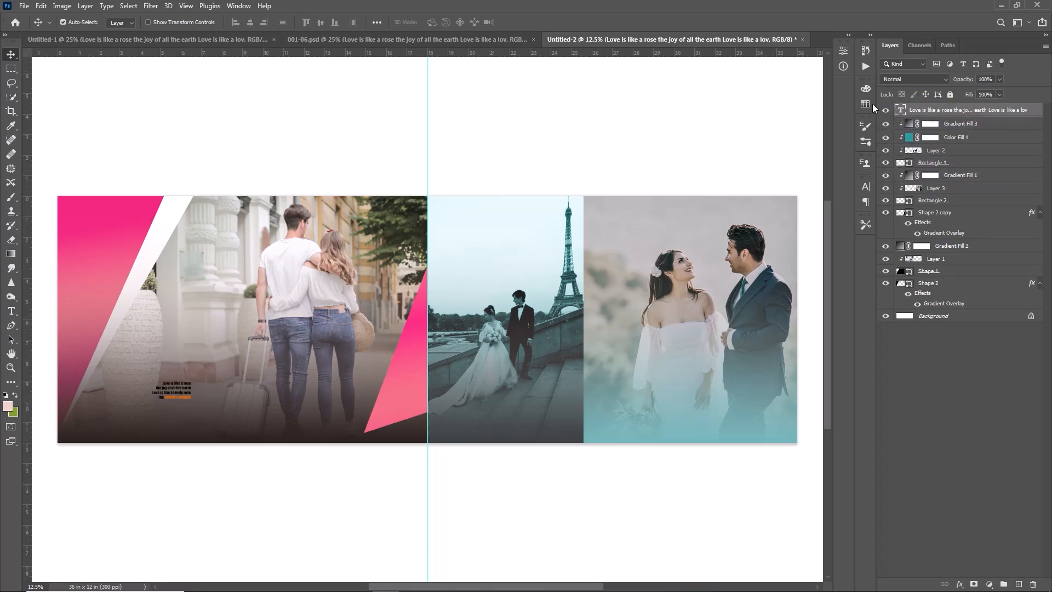
key(ctrl+t)
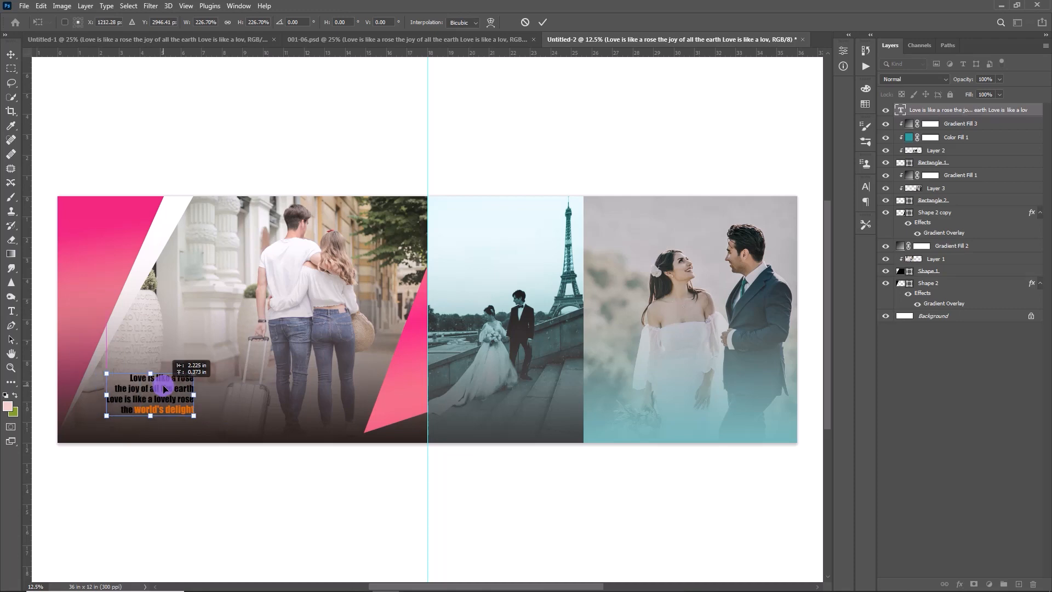
click(543, 23)
Close 001-06.psd, copy the "Love is a thing" text from Untitled-1 to the Eiffel Tower photo's base, and resize it.
click(534, 40)
click(196, 40)
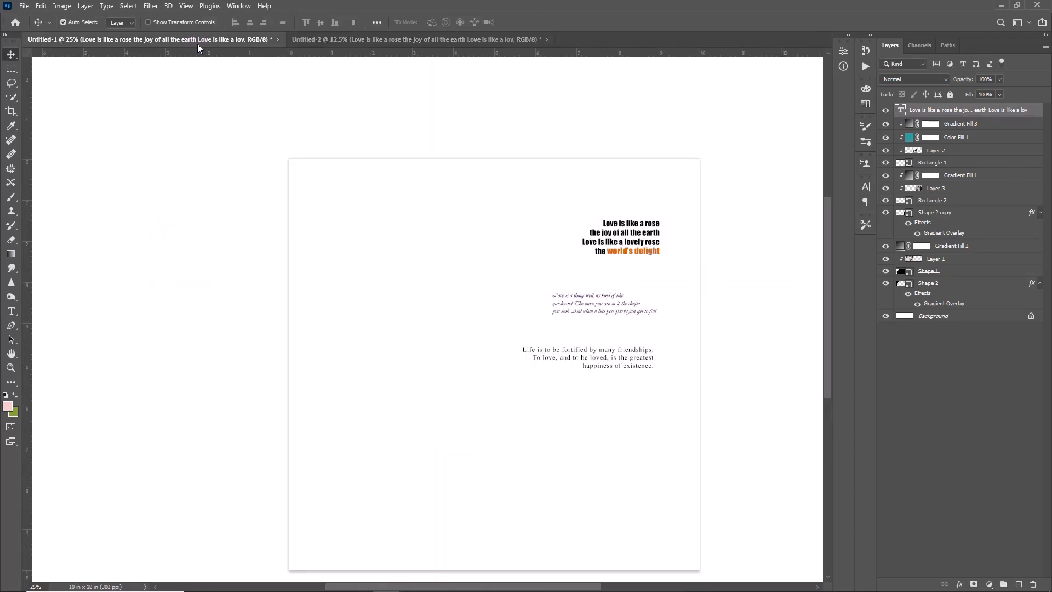
drag(527, 287, 433, 58)
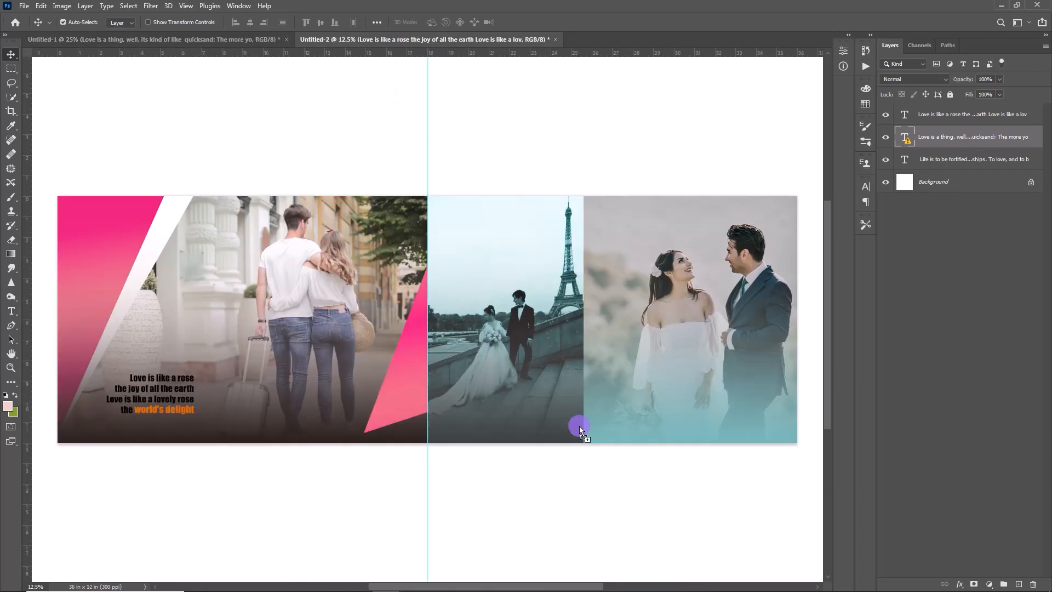
drag(579, 426, 579, 426)
key(ctrl+t)
click(630, 267)
mouse_move(498, 417)
mouse_down()
mouse_move(456, 415)
mouse_move(514, 421)
mouse_move(505, 389)
mouse_move(517, 420)
mouse_up()
key(Return)
Apply a Color Overlay in light gray #ded7d7 to the "Love is a thing" text layer.
double_click(1038, 110)
key(Return)
double_click(1038, 112)
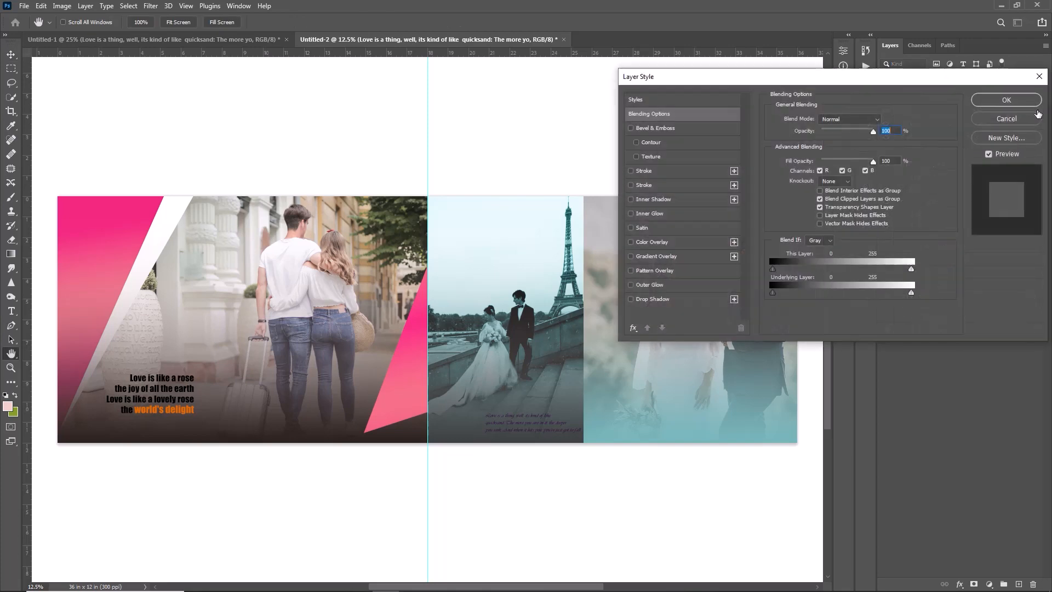
click(658, 242)
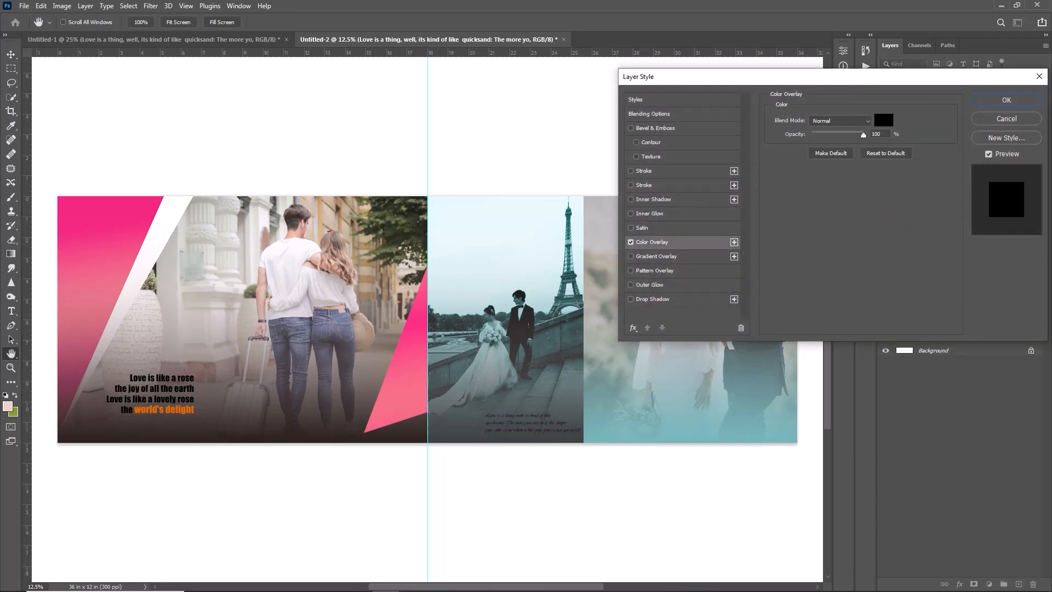
click(887, 120)
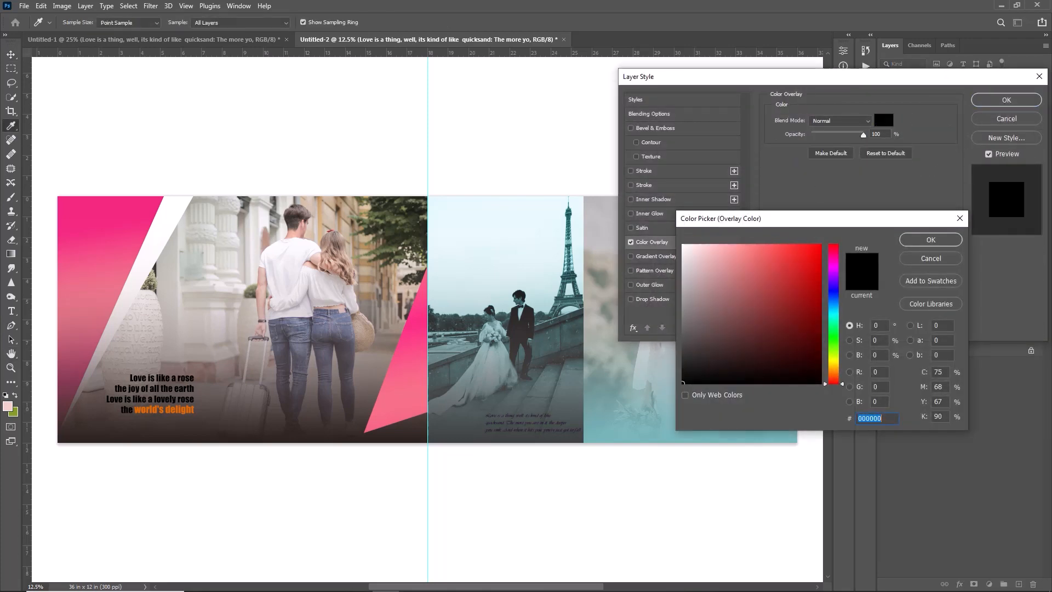
click(687, 262)
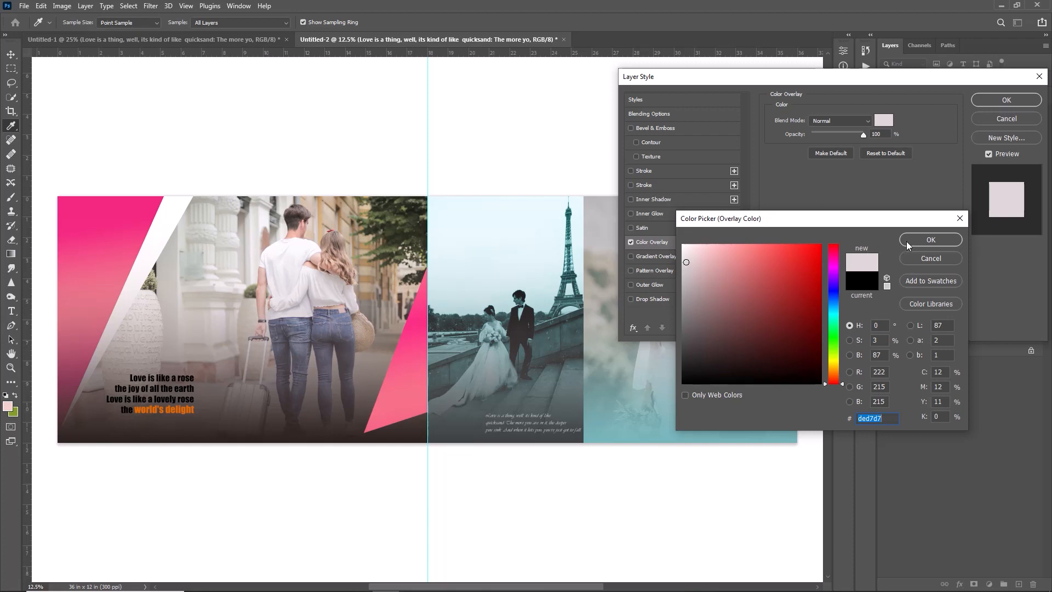
click(931, 239)
click(1009, 100)
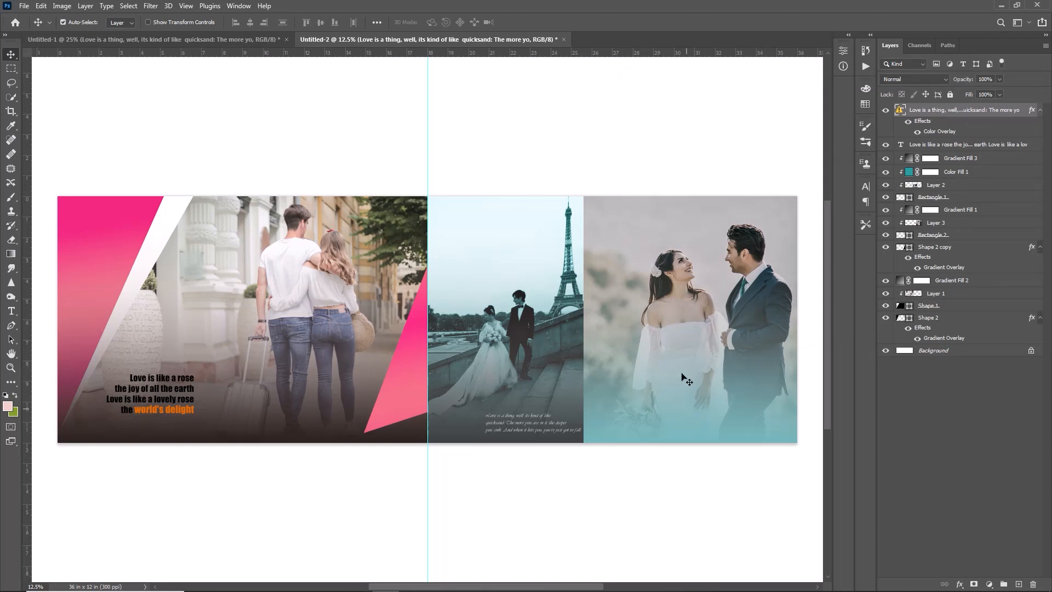
Copy the "Life is to be fortified" text from Untitled-1 to the suited couple photo's base and shift "Love is a thing" toward the center guide.
click(234, 42)
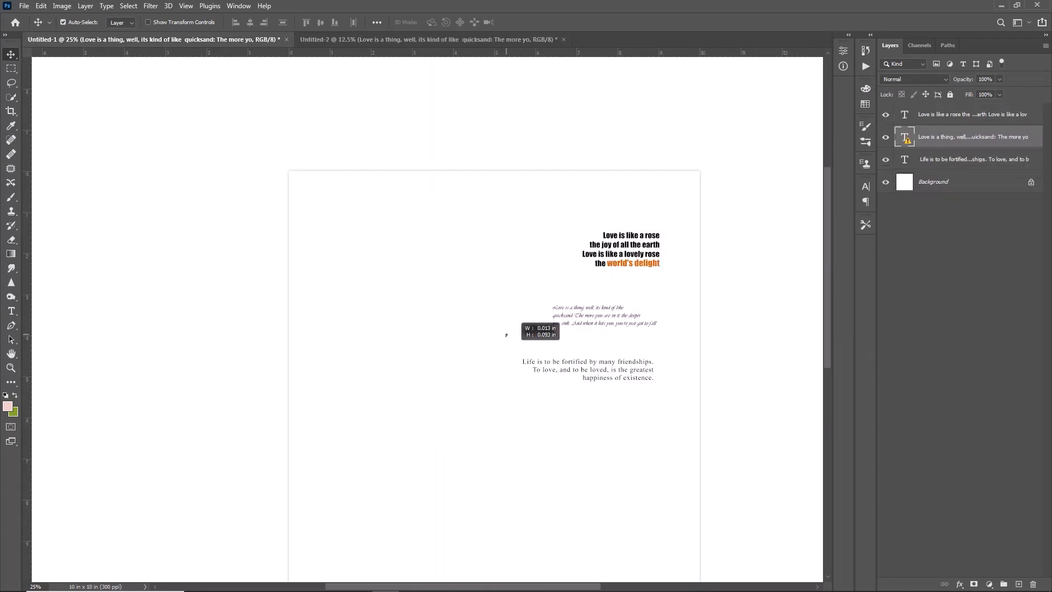
drag(540, 354, 798, 455)
key(ctrl+t)
key(Return)
drag(735, 404, 723, 407)
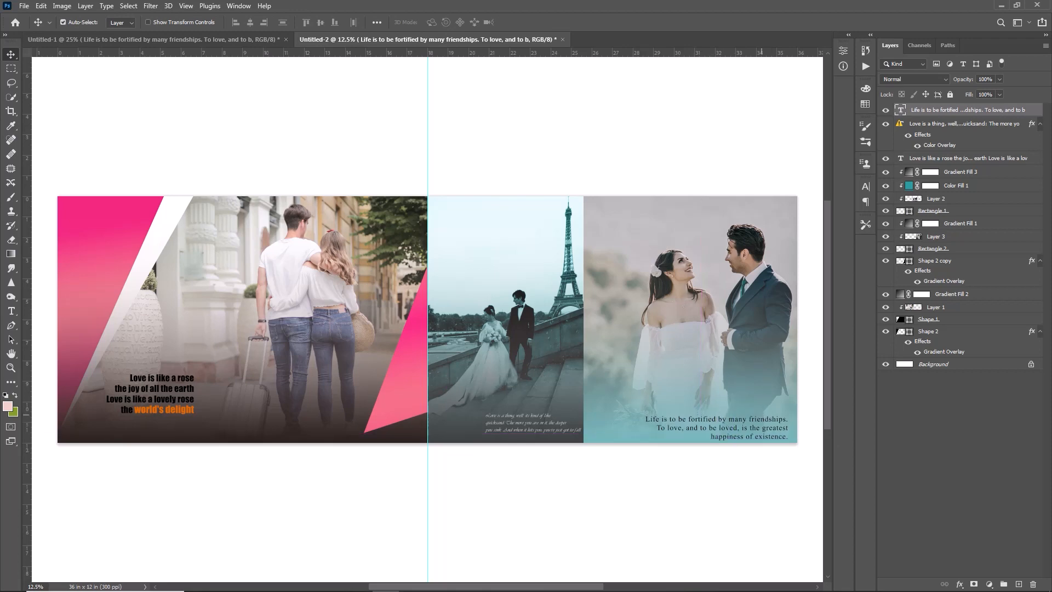
click(526, 433)
drag(525, 433, 478, 434)
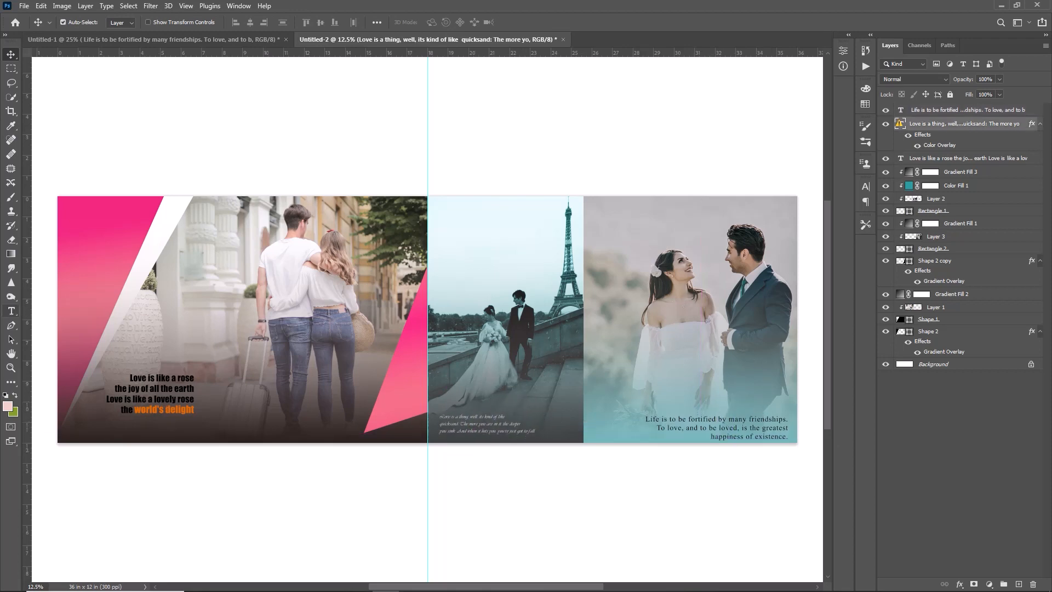
Add a 53 pt text reading THE in the upper-left corner of the Eiffel Tower photo.
click(12, 310)
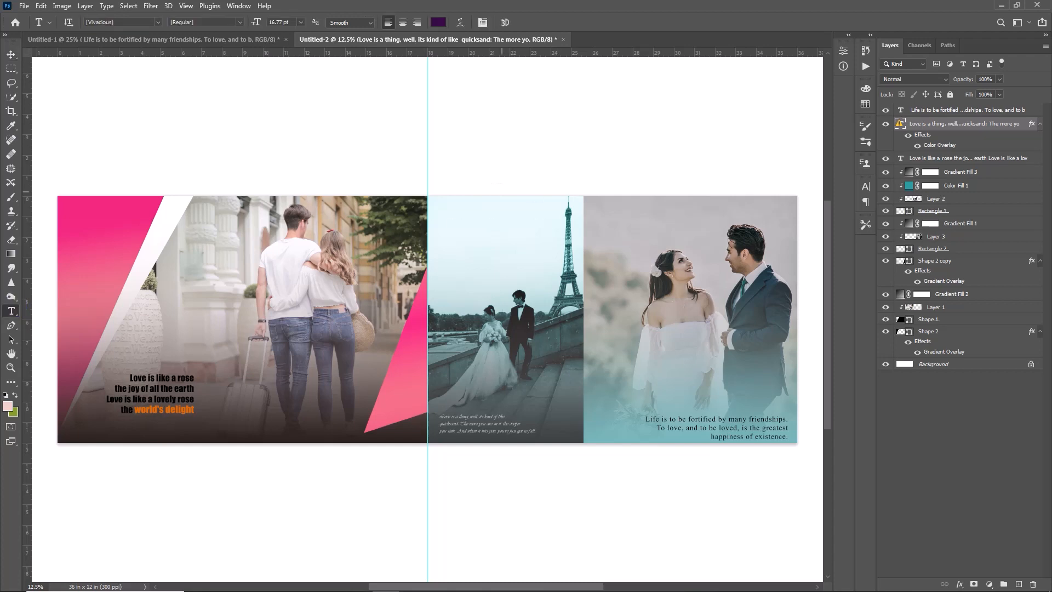
click(437, 213)
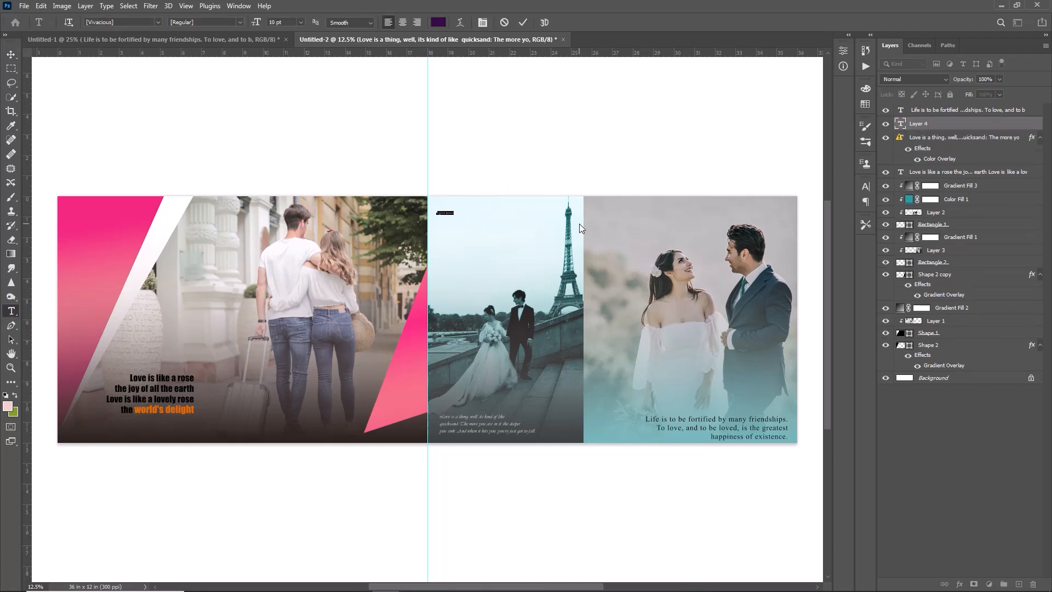
drag(259, 21, 275, 22)
text(THE)
Set the THE text in the Advice Black Lys font at 40 pt.
double_click(461, 215)
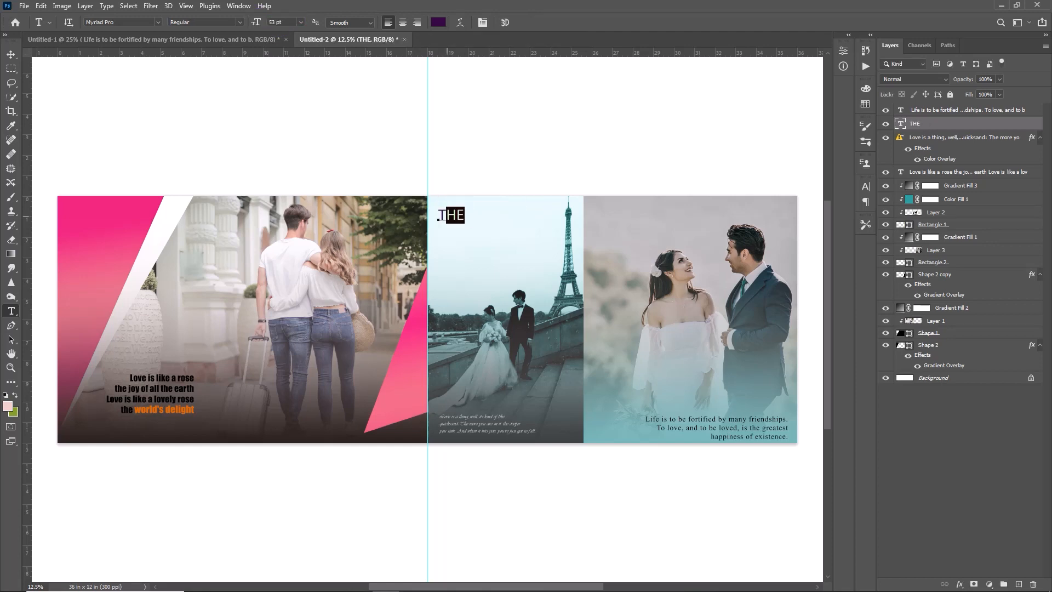
click(159, 22)
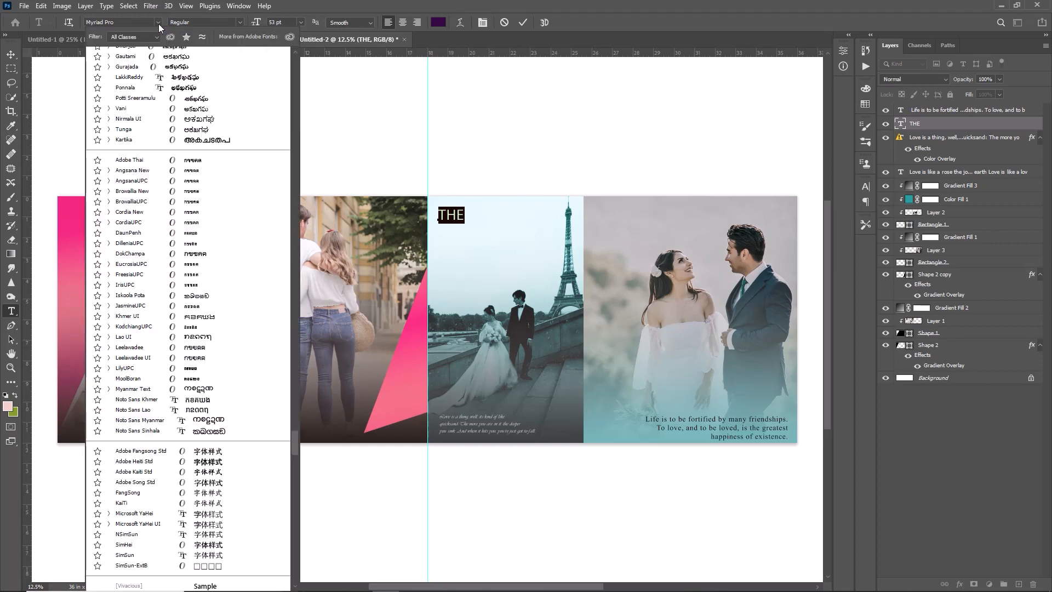
click(238, 90)
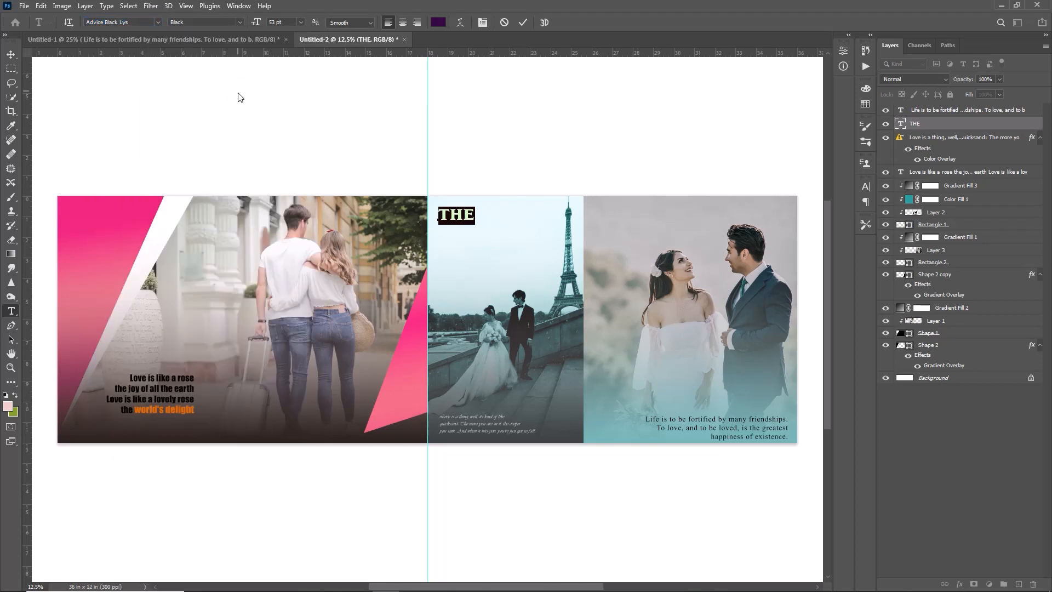
click(524, 24)
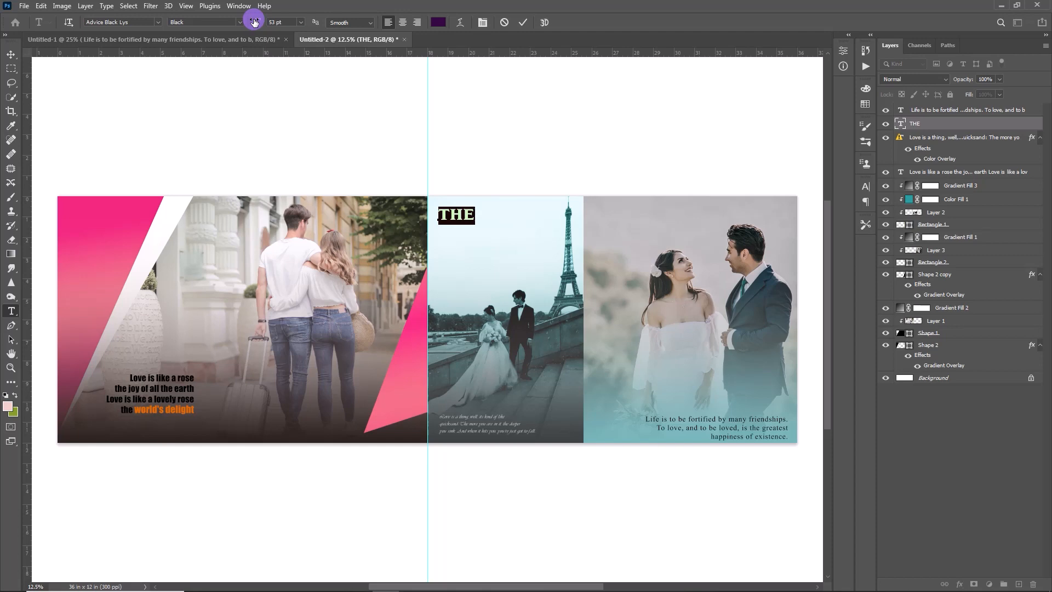
drag(254, 22, 250, 22)
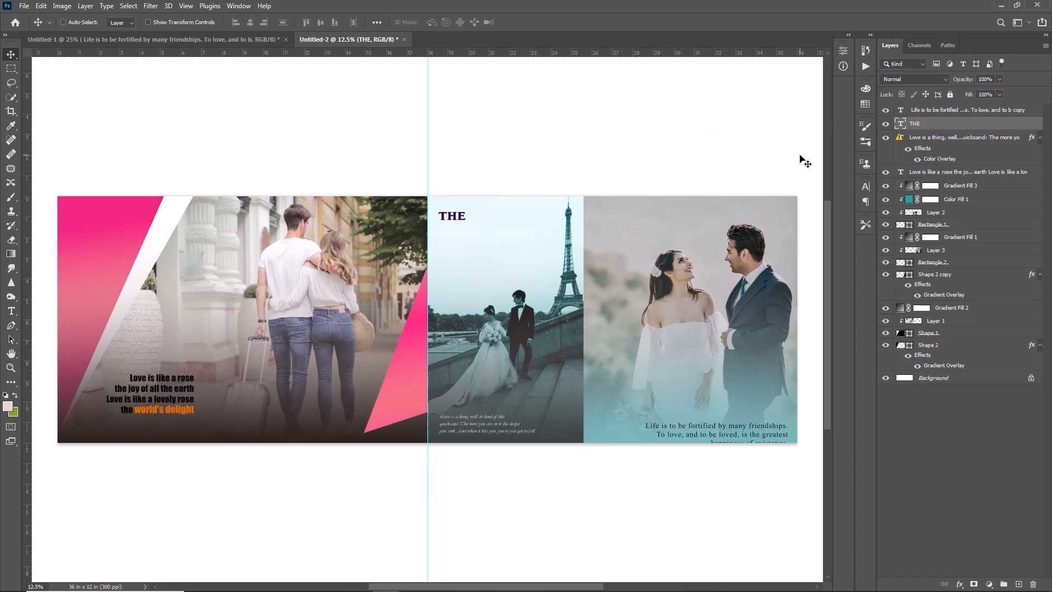
Duplicate the THE text layer and move the copy straight down to sit just beneath the original.
key(ctrl+j)
key(shift+Down)
key(shift+Down)
key(shift+Down)
key(shift+Down)
key(shift+Down)
key(shift+Down)
key(shift+Down)
key(shift+Down)
key(shift+Down)
key(shift+Down)
key(shift+Down)
key(shift+Down)
key(shift+Down)
key(shift+Down)
key(shift+Down)
key(shift+Down)
key(shift+Down)
key(shift+Down)
key(shift+Down)
key(shift+Down)
Replace the duplicated text's wording with GOOD.
key(t)
click(465, 230)
key(ctrl+a)
text(GI)
key(BackSpace)
text(OOD)
click(521, 21)
Add a new text reading life below GOOD and enlarge it to 121 pt.
click(441, 254)
text(li)
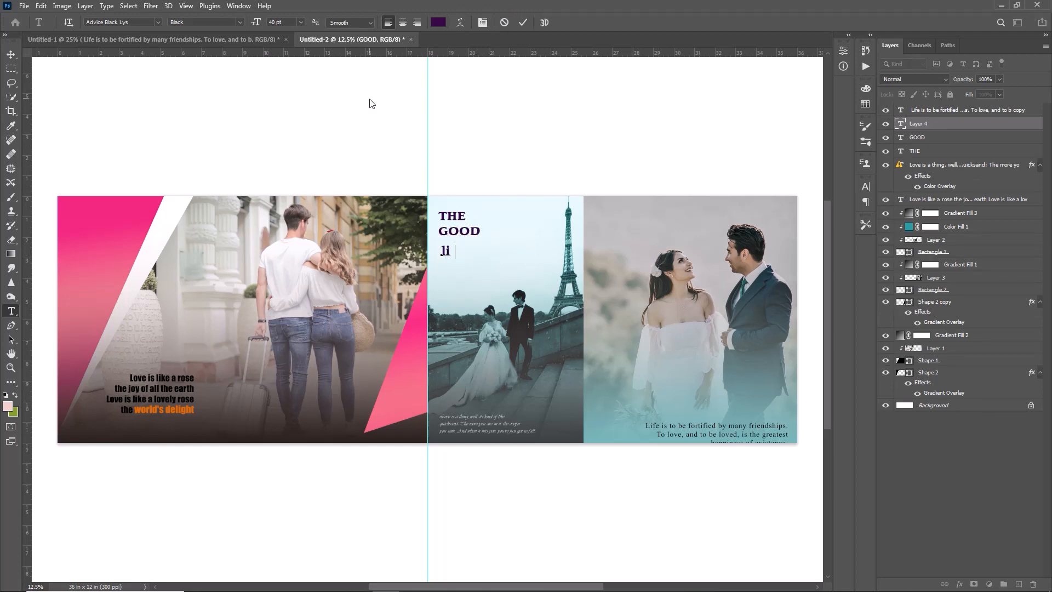
text(fe)
key(ctrl+a)
drag(256, 22, 303, 32)
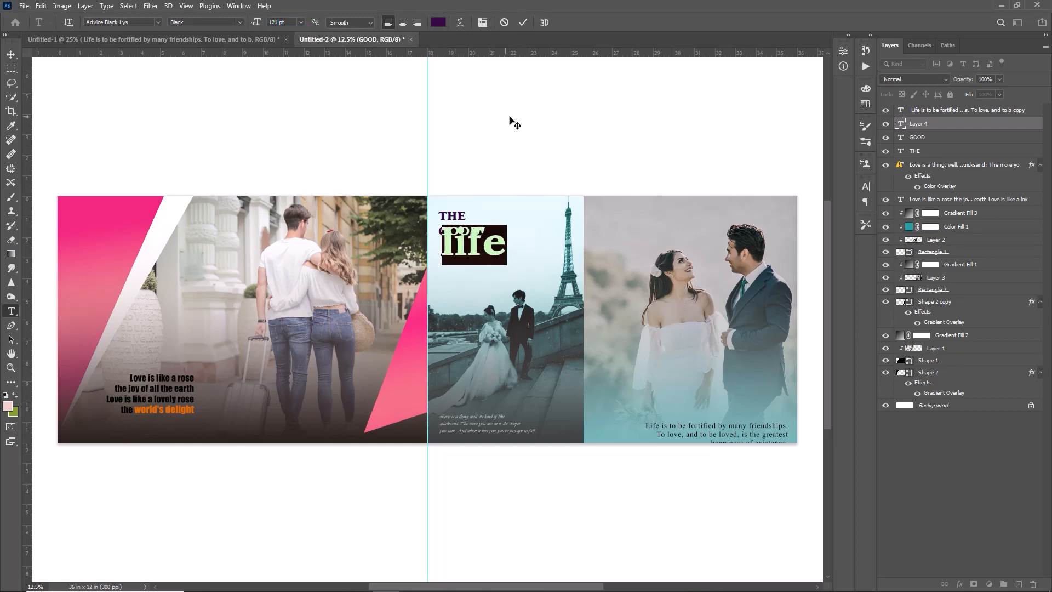
Change the font of the life text to Bonk Undercut.
click(158, 22)
scroll(253, 507, down, 15)
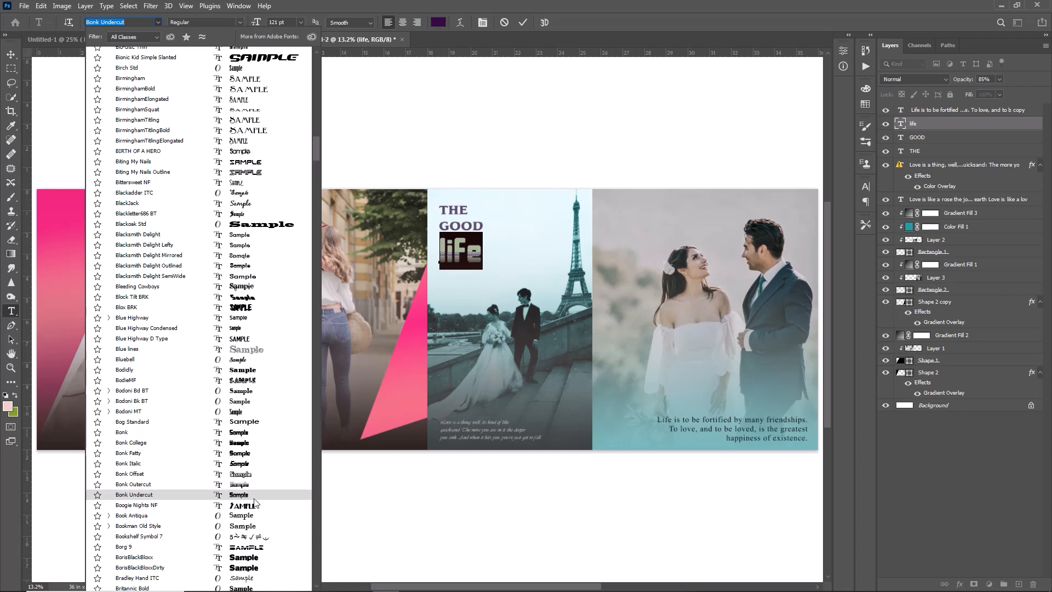
click(255, 496)
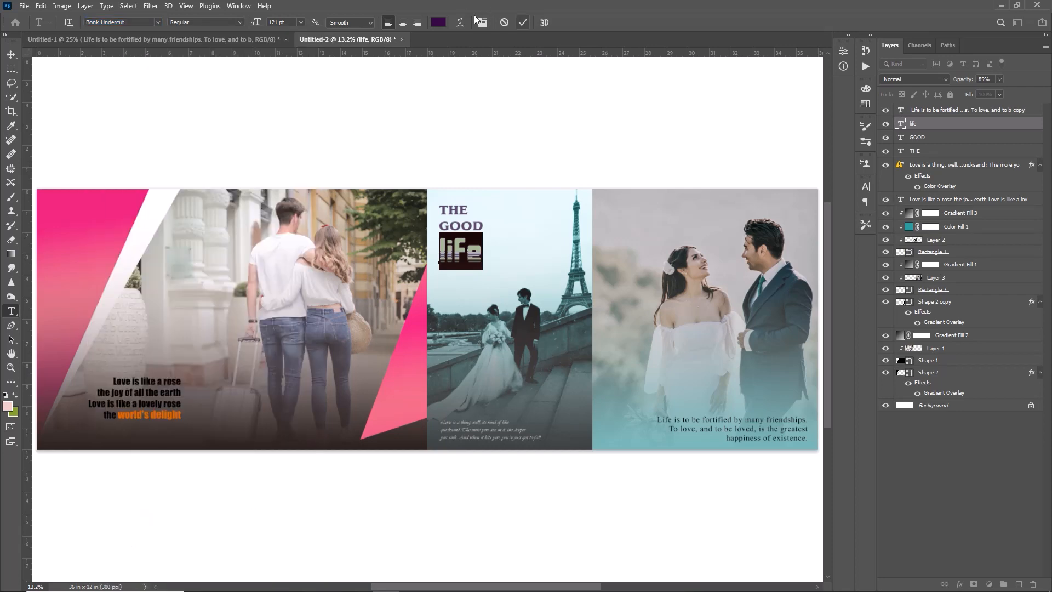
Recolor the life text with pink #f94e85 sampled from the pink triangle beside the Eiffel Tower photo, and lower its layer opacity to 49%.
click(438, 22)
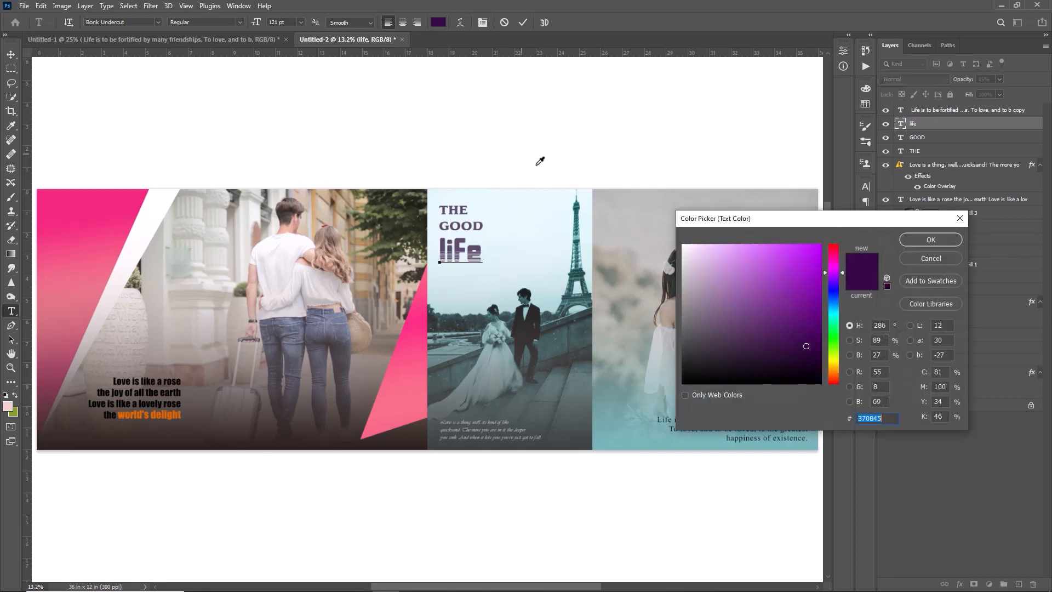
click(510, 303)
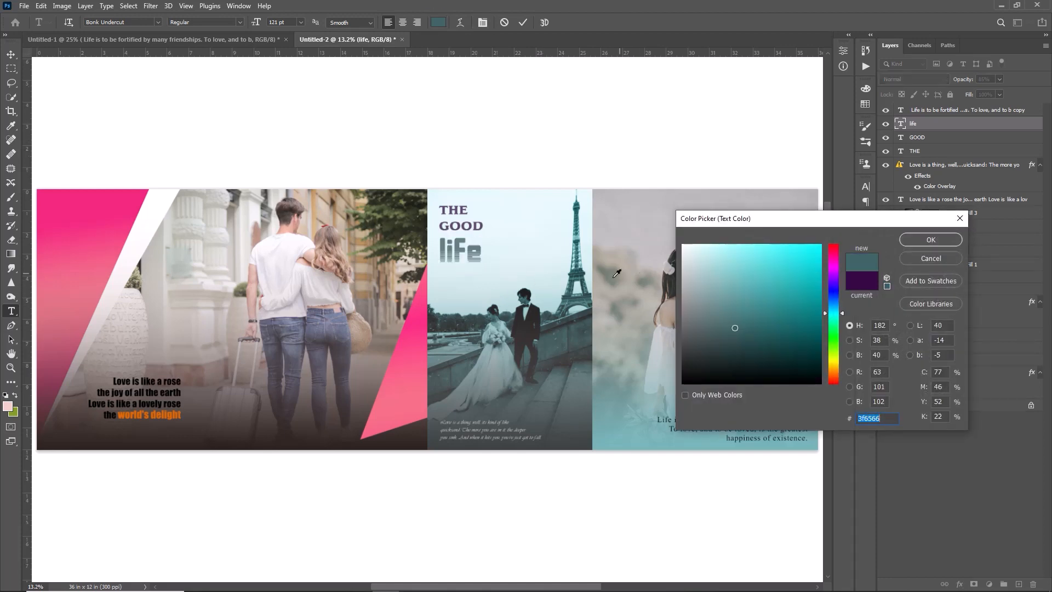
click(410, 352)
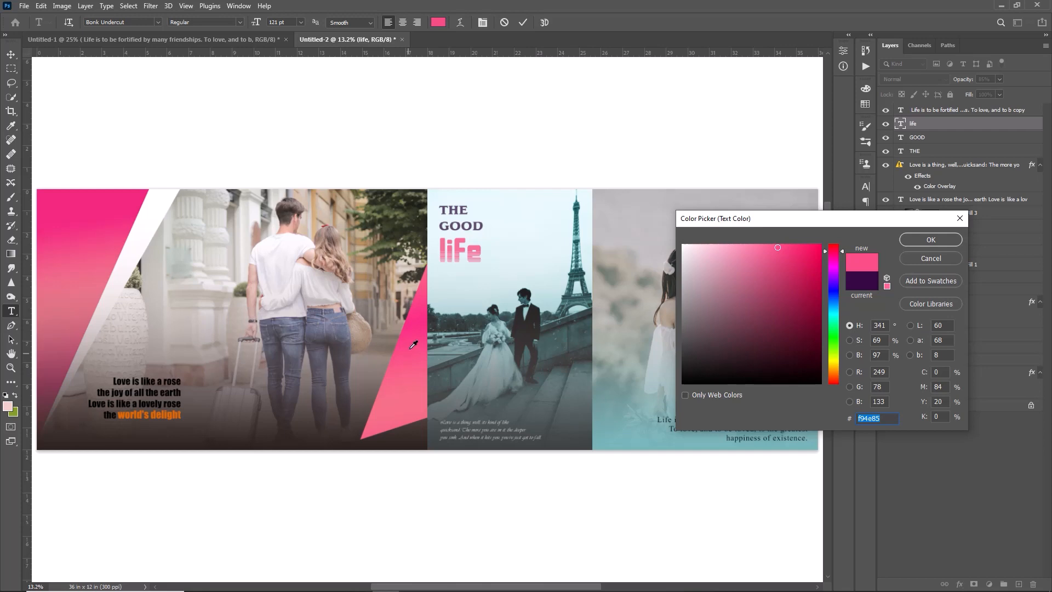
click(931, 239)
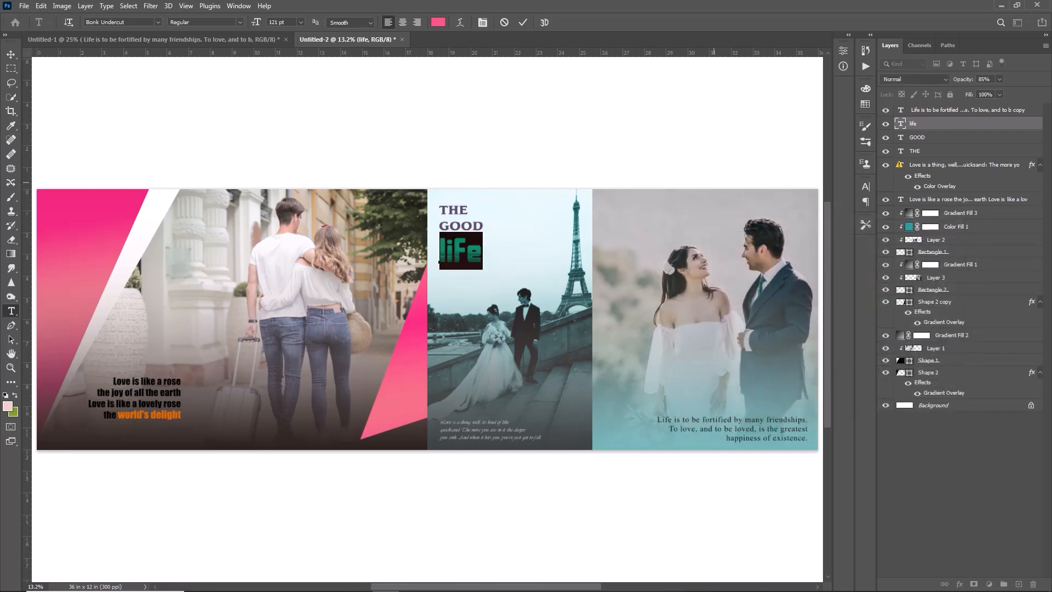
click(522, 23)
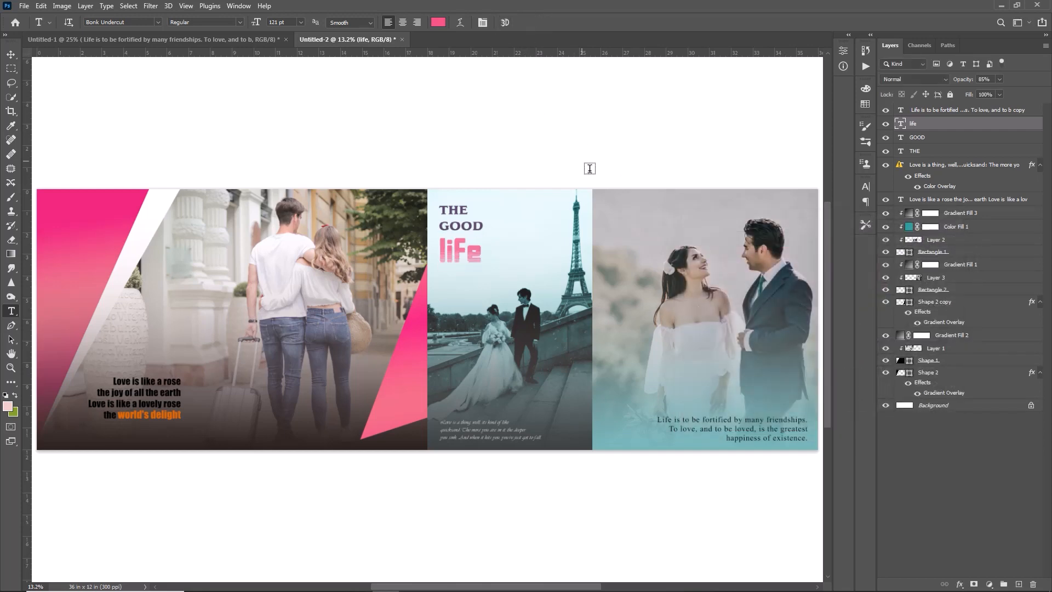
key(v)
mouse_move(971, 78)
mouse_down()
mouse_move(938, 87)
mouse_move(976, 77)
mouse_up()
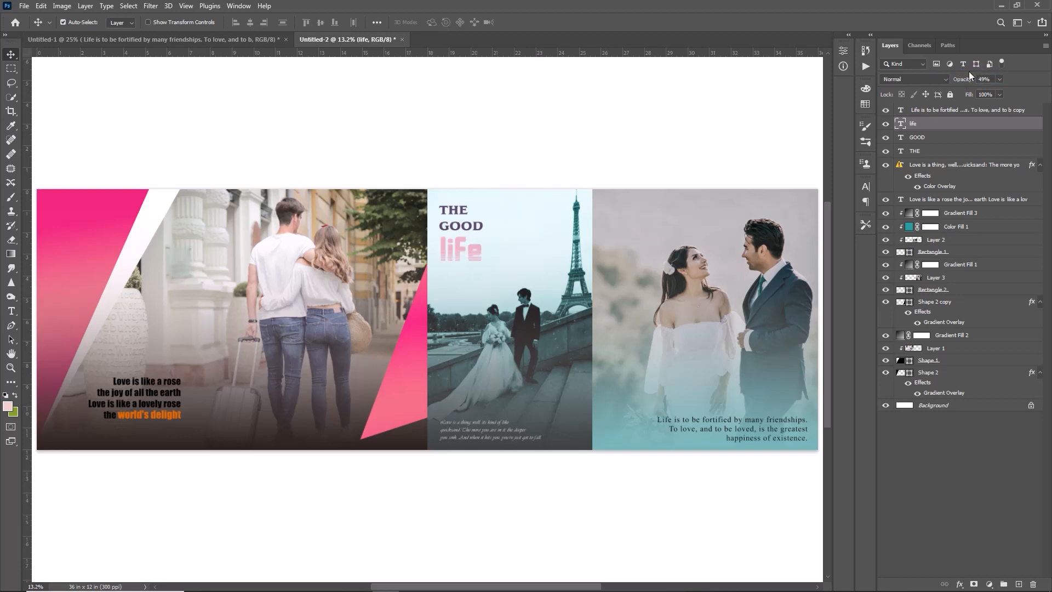
Draw a black square about 167 px wide above the bride in the large wedding photo and a triangle about 168 x 122 px over it.
click(14, 386)
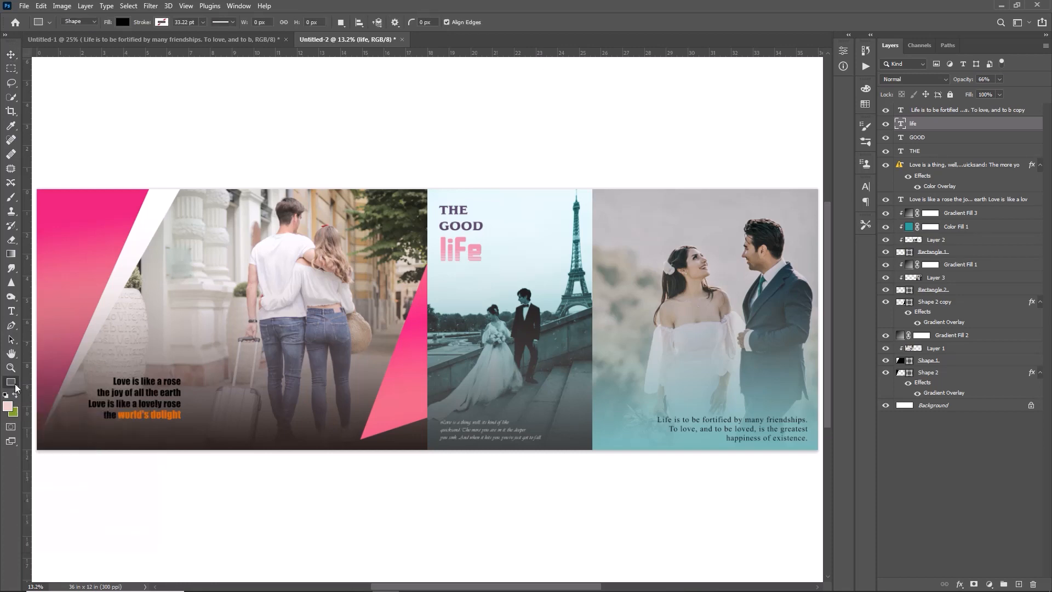
drag(617, 196, 631, 210)
right_click(11, 382)
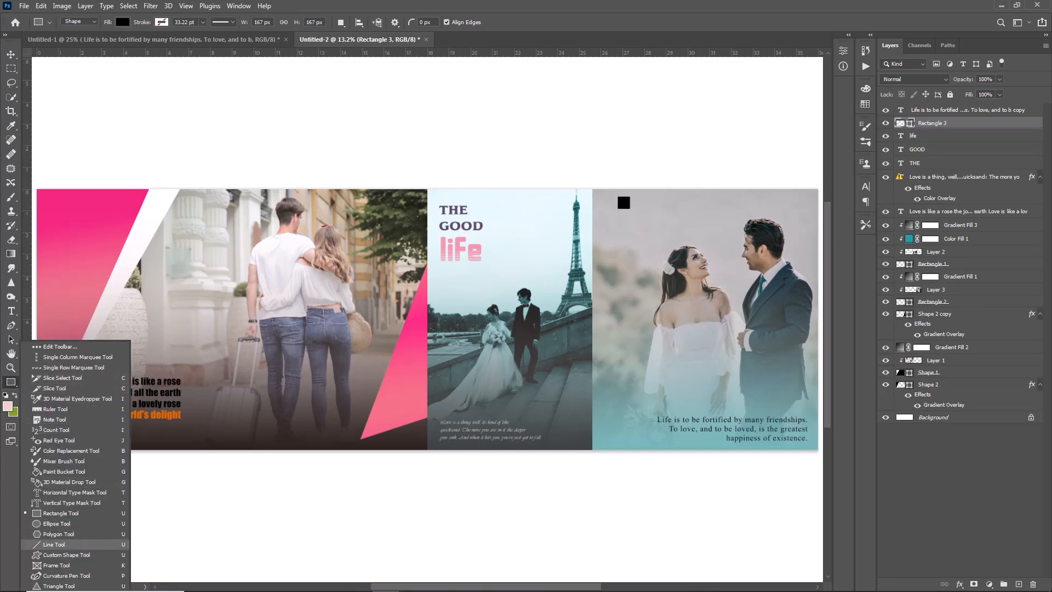
click(69, 584)
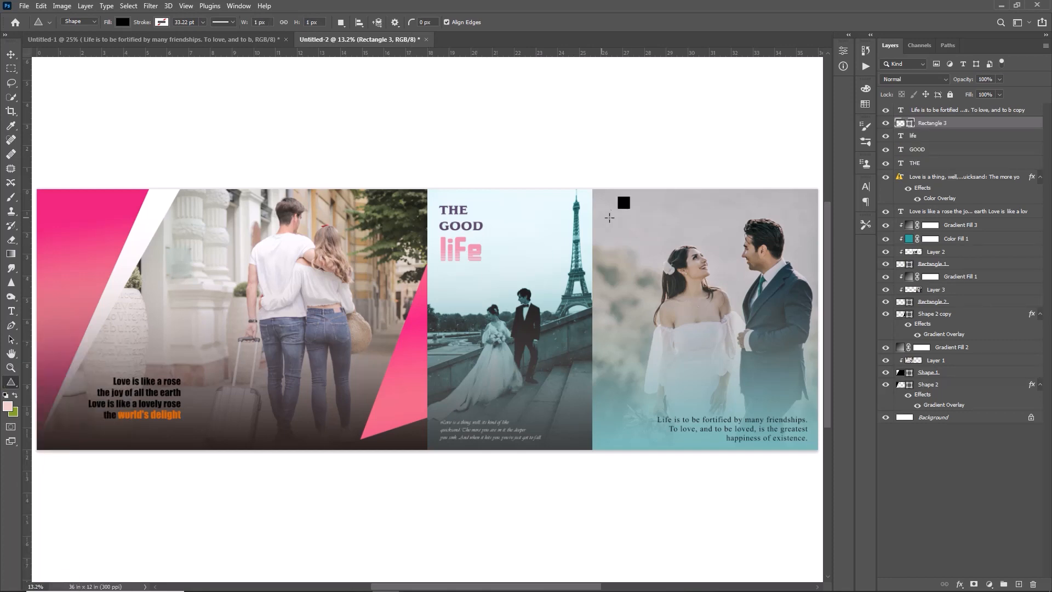
drag(616, 194, 627, 203)
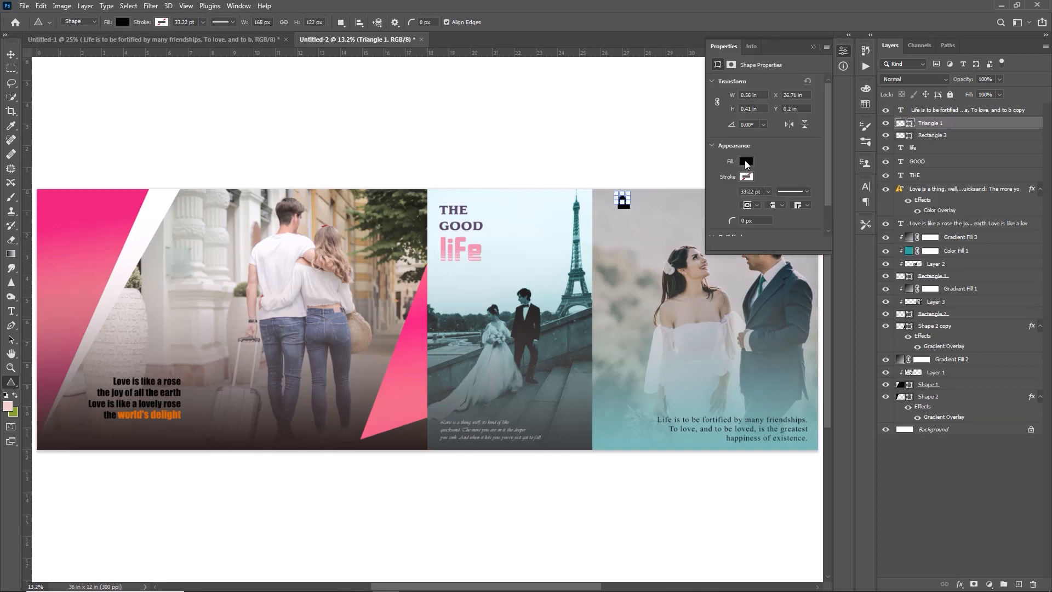
Change the small triangle's fill from black to the most recently used pink.
click(746, 162)
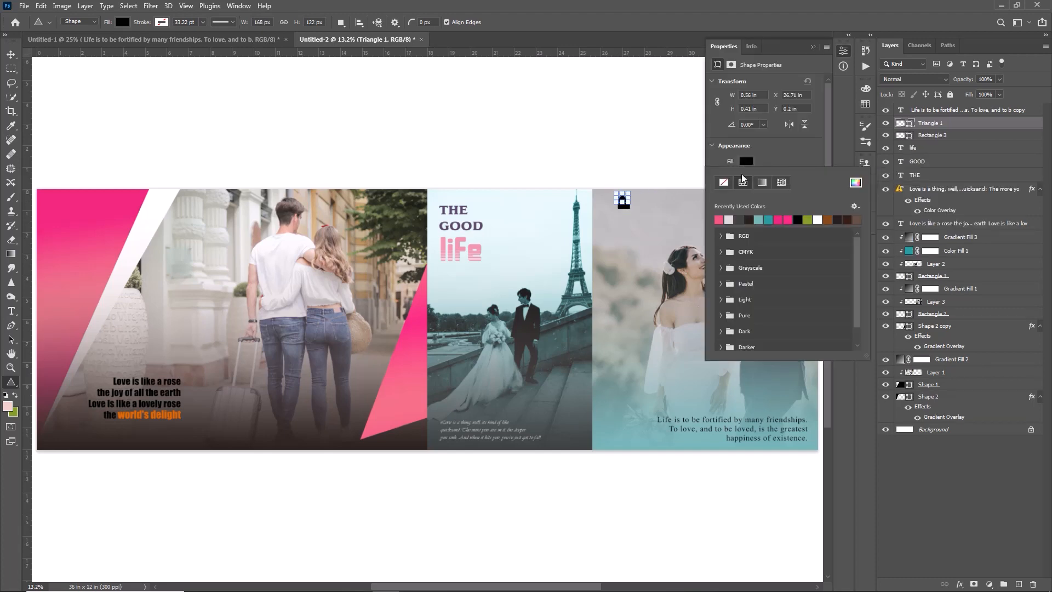
click(719, 219)
click(811, 45)
click(810, 46)
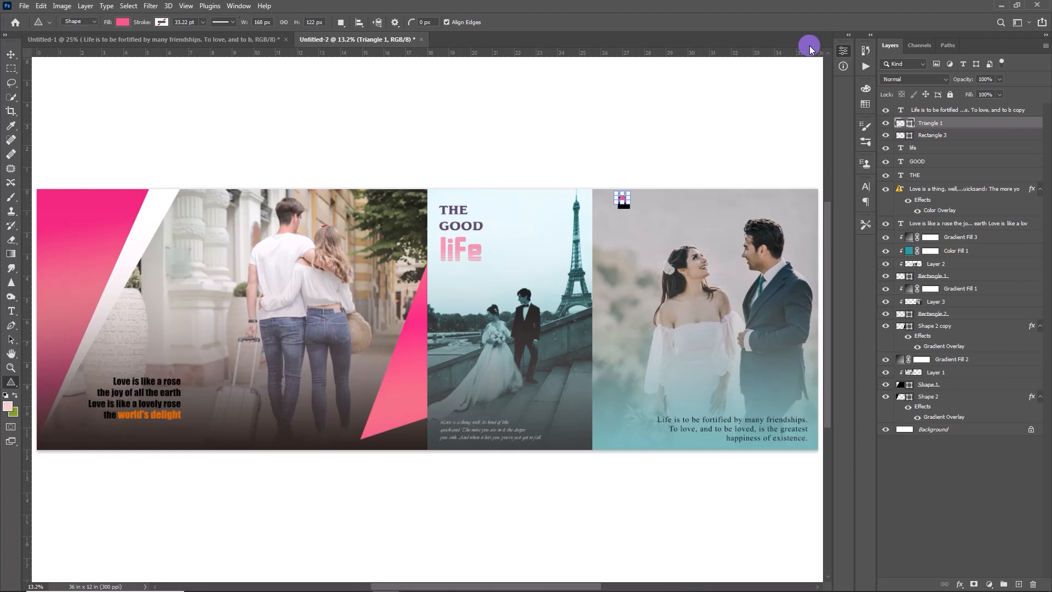
Rotate the pink triangle to point right and fit it against the left edge inside the black square.
right_click(621, 199)
key(Escape)
drag(637, 188, 642, 210)
key(Return)
key(v)
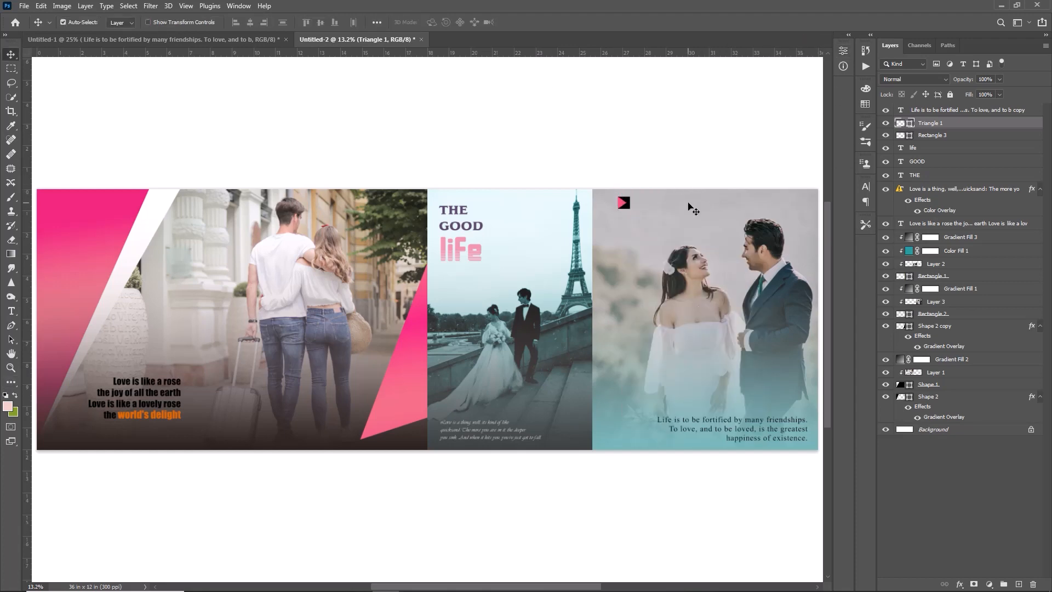
Group the pink triangle with the black square and shift the arrow icon down along the photo's left side.
shift+click(945, 136)
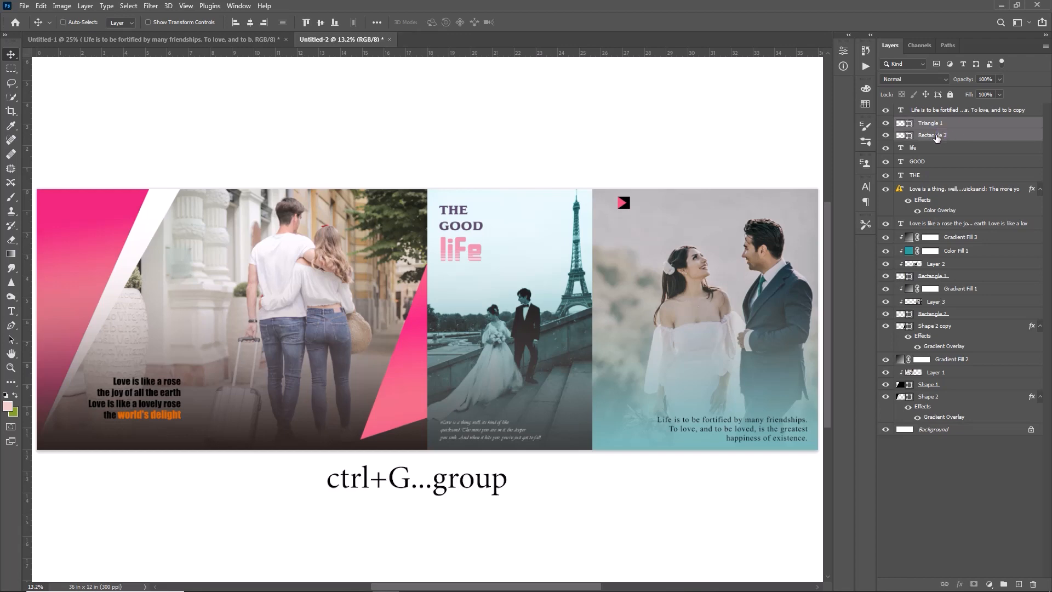
key(ctrl+g)
drag(624, 203, 607, 304)
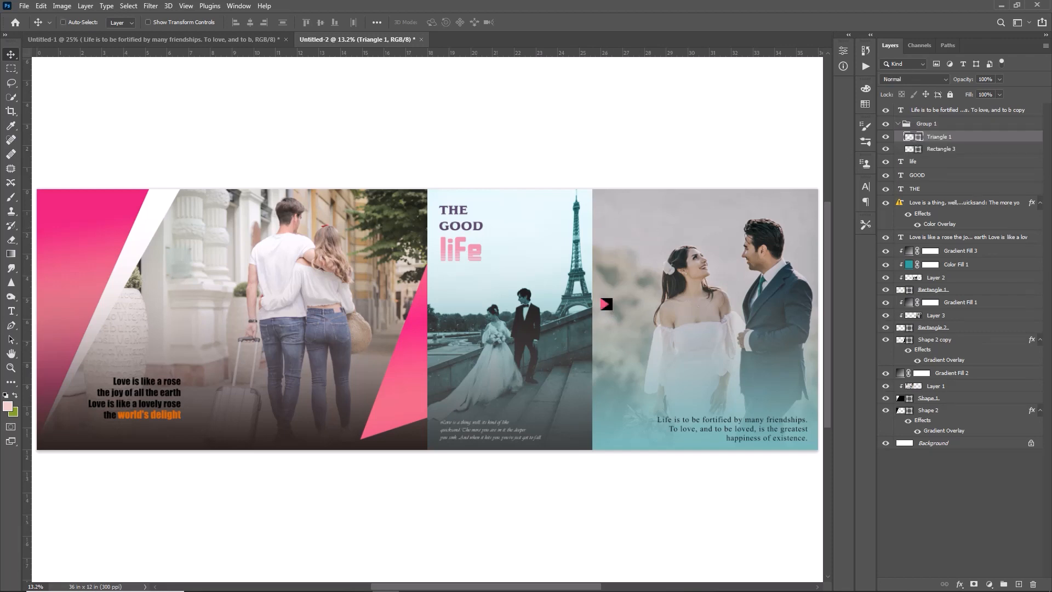
Move the triangle and square together to just left of the first line of the "Life is to be fortified" quote.
shift+click(941, 149)
key(ctrl+t)
key(Return)
key(shift+Down)
key(shift+Down)
key(shift+Down)
key(shift+Down)
key(shift+Down)
key(shift+Down)
key(shift+Down)
key(shift+Down)
key(shift+Down)
key(shift+Down)
key(shift+Right)
key(shift+Right)
key(shift+Right)
key(shift+Right)
key(shift+Right)
key(shift+Right)
key(shift+Right)
key(shift+Right)
key(shift+Right)
key(shift+Right)
key(shift+Up)
key(shift+Up)
key(shift+Up)
key(shift+Up)
key(shift+Up)
key(ctrl+t)
drag(652, 429, 650, 428)
key(Return)
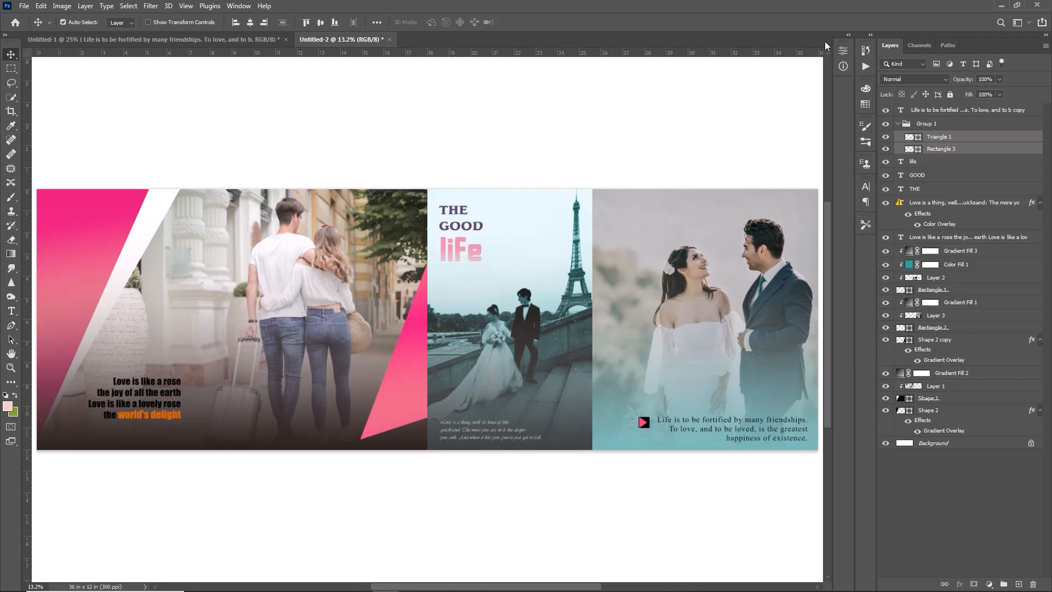
key(shift+Right)
key(shift+Right)
Draw a tiny square right of the "world's delight" text, fill it with the recently used teal, and rotate it into a diamond.
click(942, 137)
key(u)
mouse_move(192, 410)
mouse_down()
mouse_move(197, 425)
mouse_move(227, 416)
mouse_move(221, 393)
mouse_up()
click(743, 164)
click(737, 220)
key(Return)
key(ctrl+t)
click(543, 23)
key(ctrl+t)
click(541, 23)
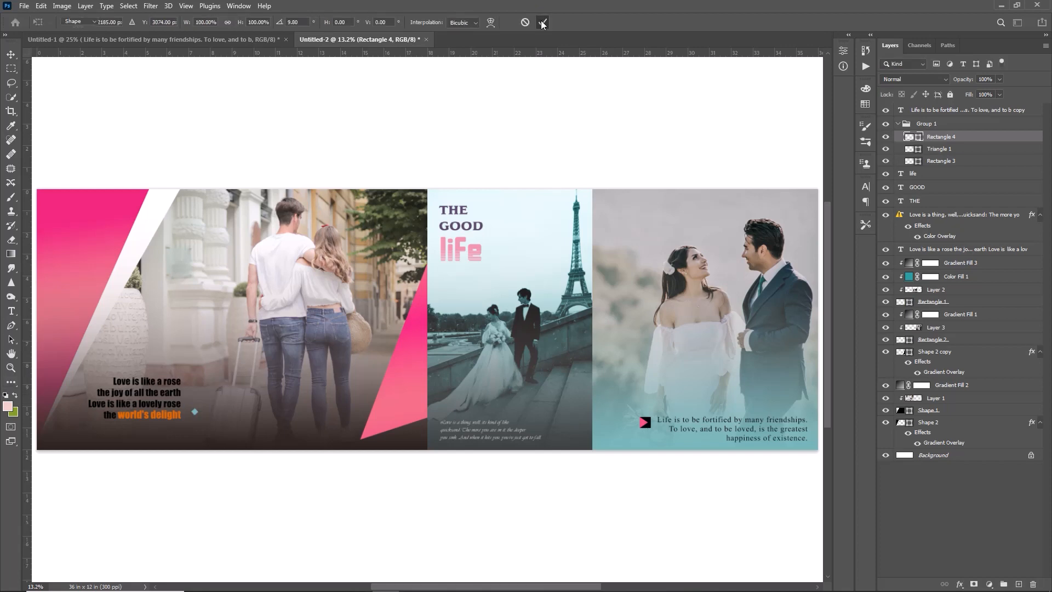
Duplicate the teal diamond twice and space the three diamonds evenly in a row beside "world's delight".
key(ctrl+j)
key(v)
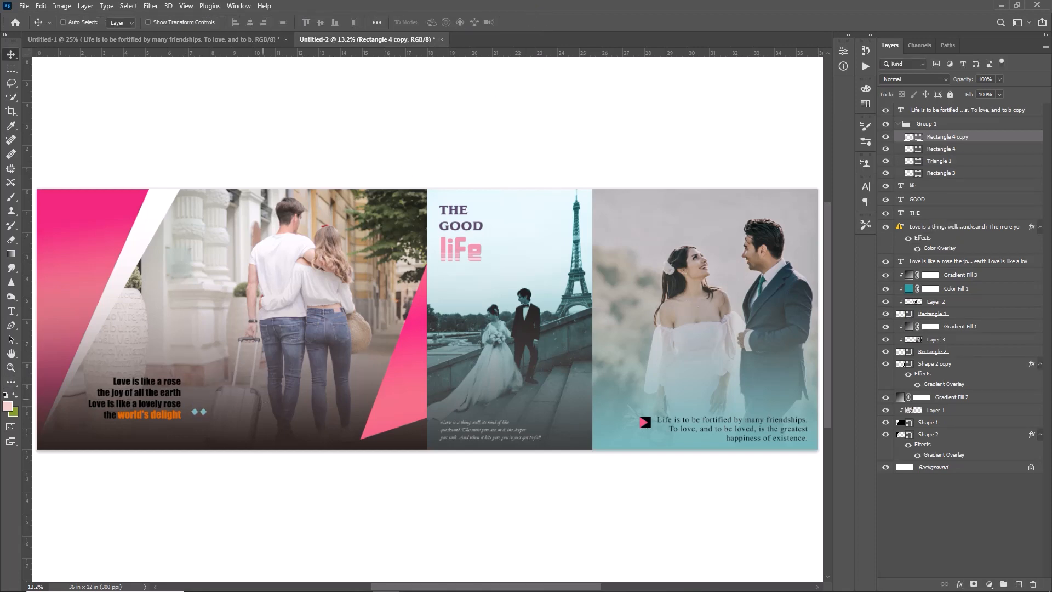
key(ctrl+j)
key(shift+Right)
key(shift+Right)
key(shift+Right)
key(shift+Right)
key(shift+Right)
key(shift+Right)
key(shift+Right)
key(shift+Right)
key(shift+Right)
key(shift+Right)
key(shift+Right)
key(shift+Right)
drag(213, 412, 213, 415)
drag(204, 412, 193, 414)
ctrl+click(213, 421)
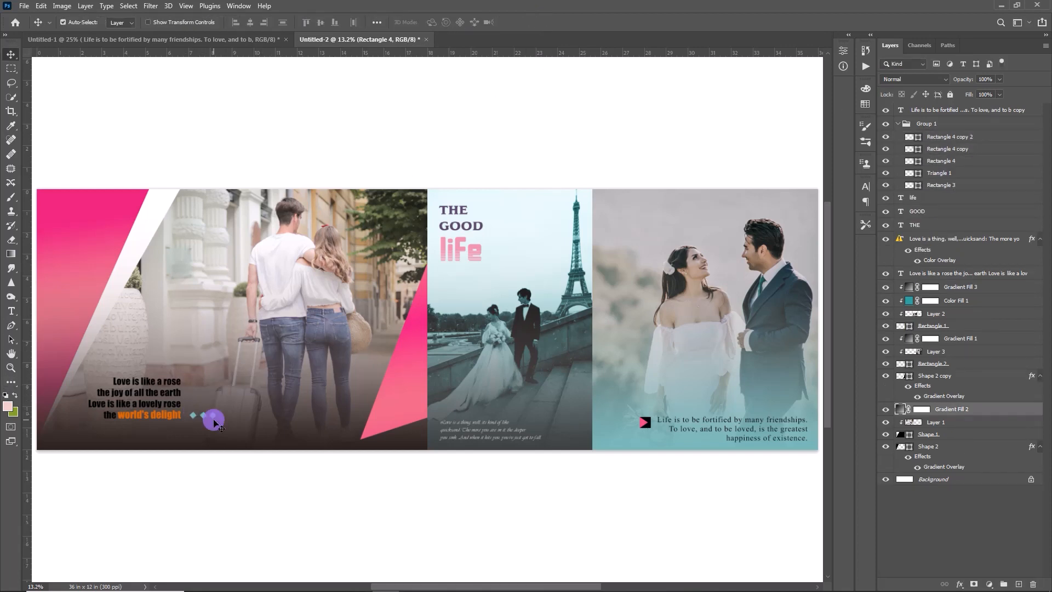
click(214, 416)
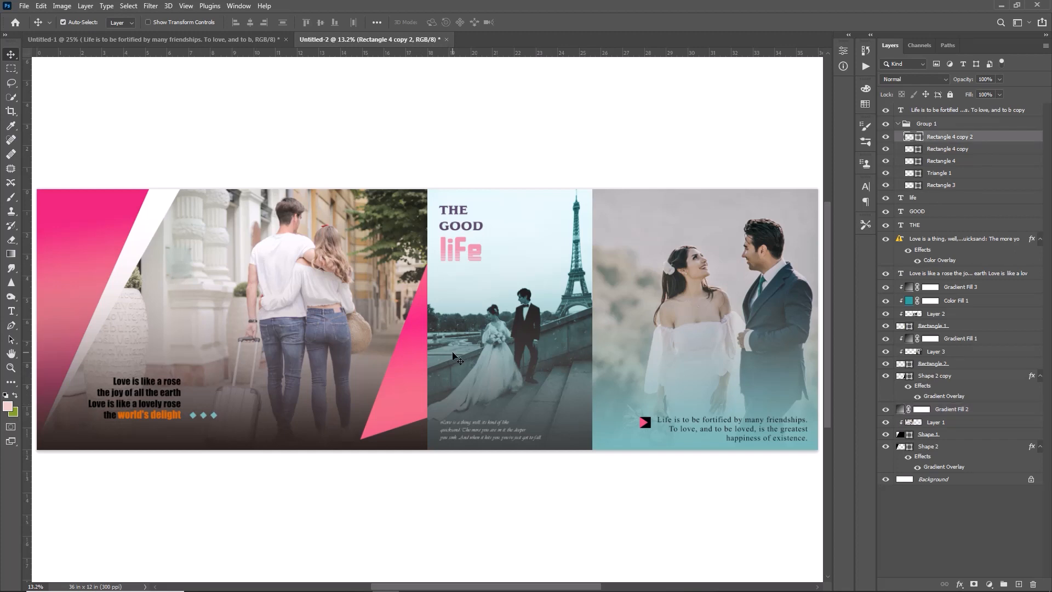
Duplicate the pink triangle beside the Eiffel Tower photo, place the copy's layer between Rectangle 1 and Gradient Fill 1, and move it over the rightmost photo.
ctrl+click(417, 362)
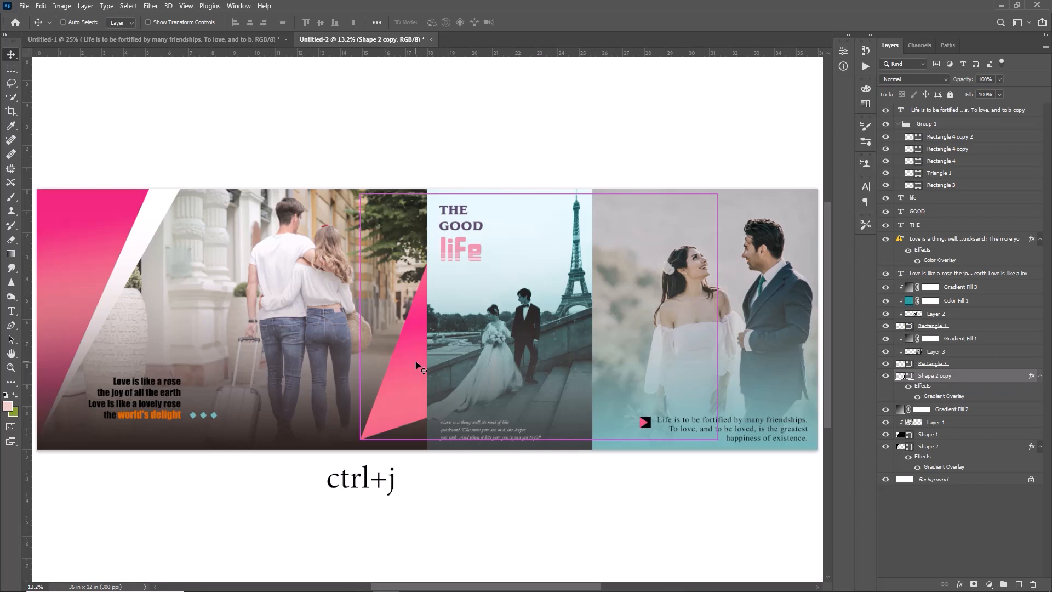
key(ctrl+j)
drag(418, 367, 542, 251)
click(788, 231)
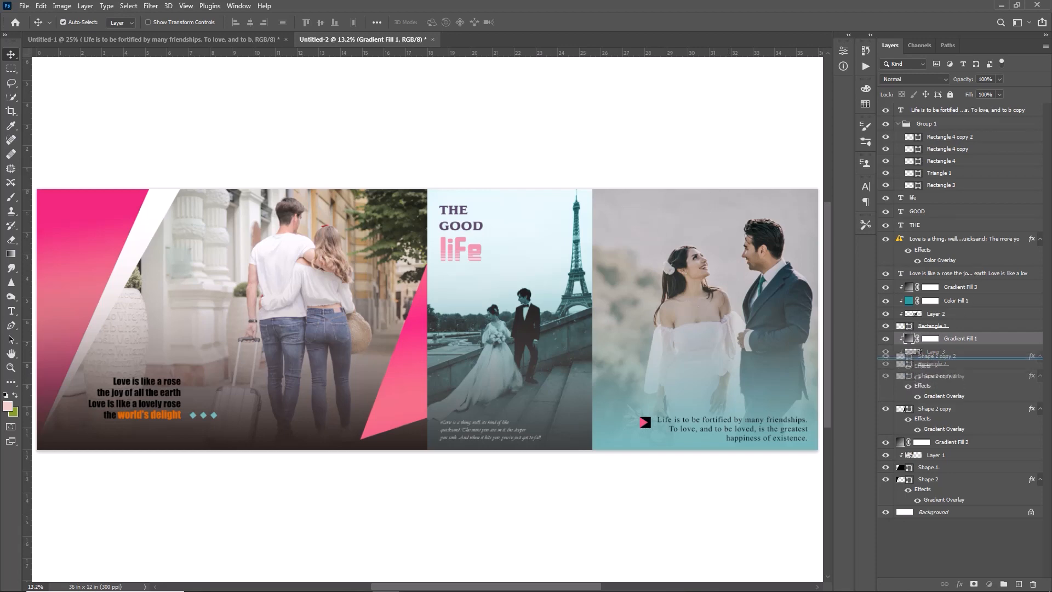
drag(937, 375, 938, 332)
drag(673, 227, 616, 200)
Transform the copied pink triangle into a thin downward-slanting wedge along the top edge of the rightmost photo.
key(ctrl+t)
drag(803, 181, 766, 285)
drag(652, 269, 605, 228)
click(543, 22)
key(ctrl+t)
drag(746, 219, 761, 181)
drag(528, 136, 602, 141)
click(540, 23)
Add a Multiply drop shadow to the pink top wedge with 29% opacity, 58° angle, 25 px distance, 17% spread and 163 px size.
double_click(1020, 340)
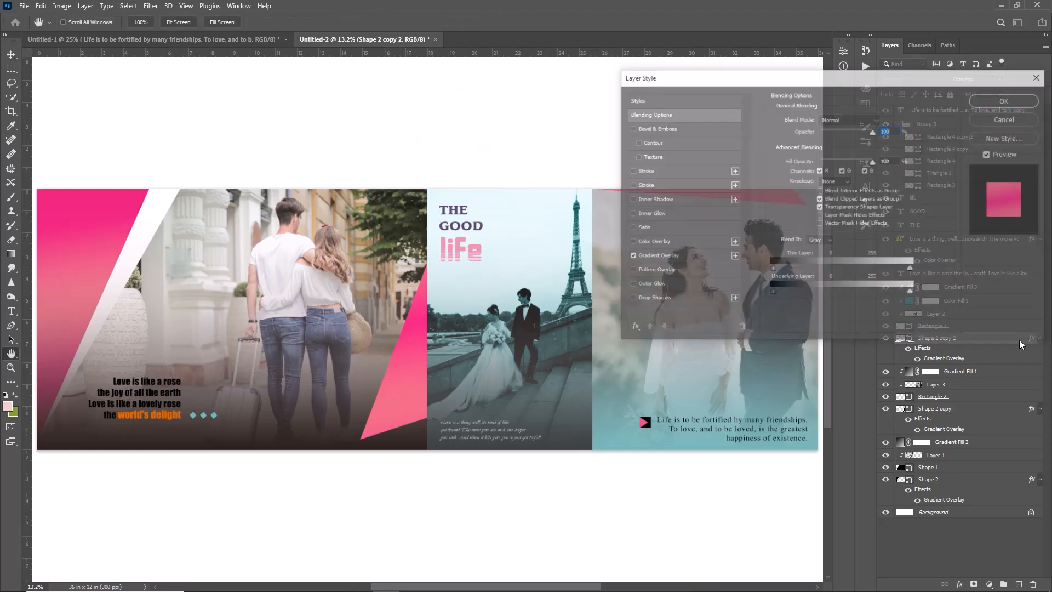
drag(780, 87, 394, 86)
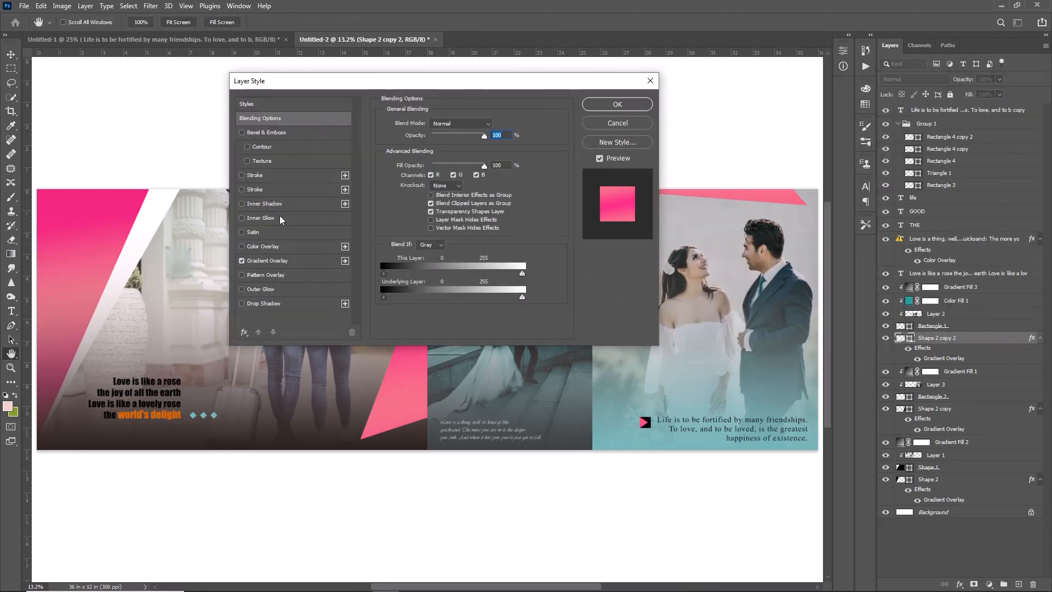
click(288, 303)
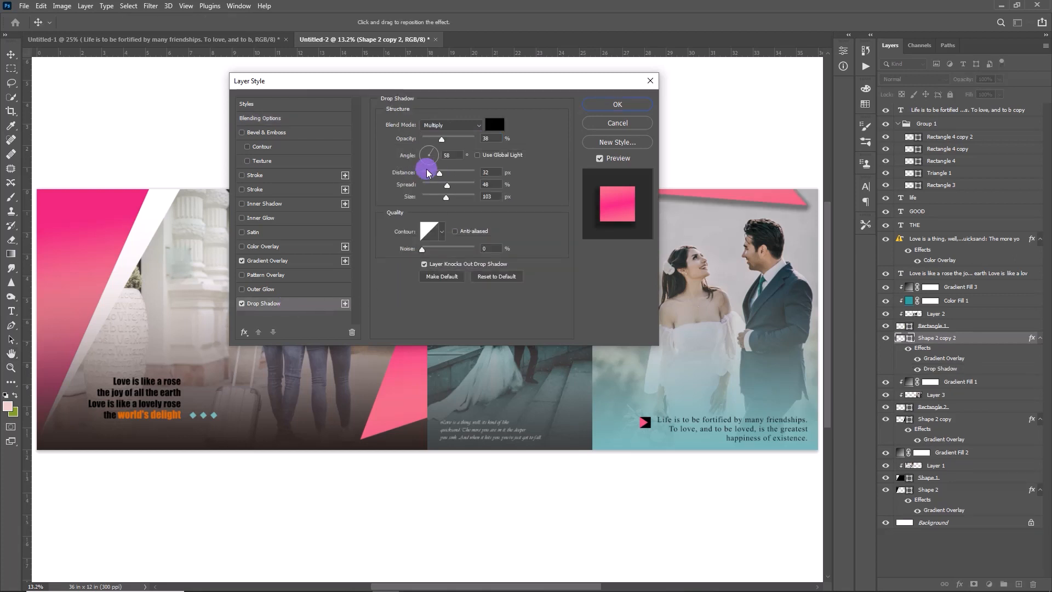
drag(469, 82, 367, 76)
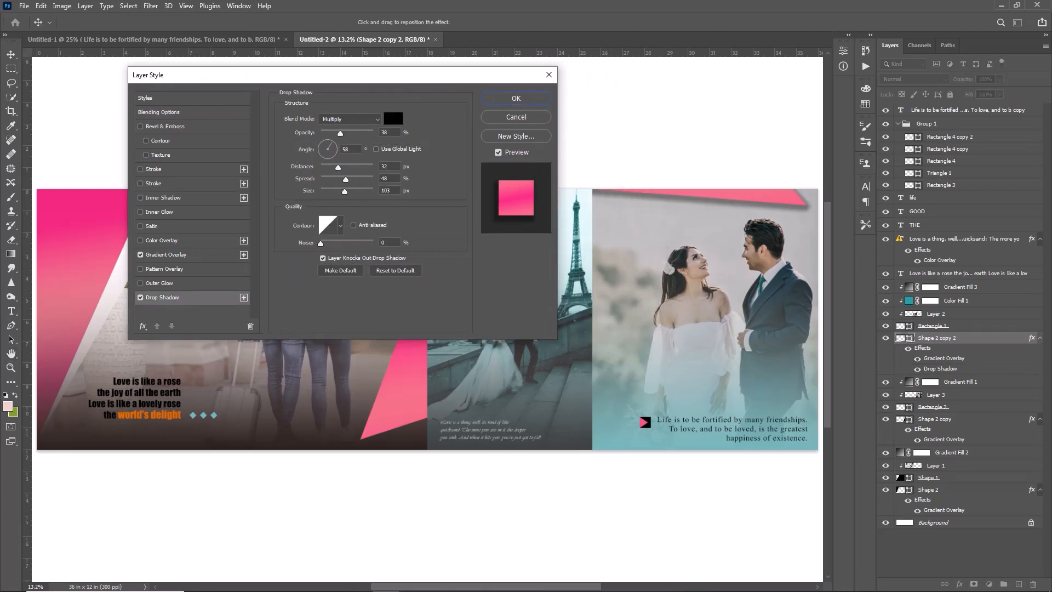
drag(340, 133, 330, 183)
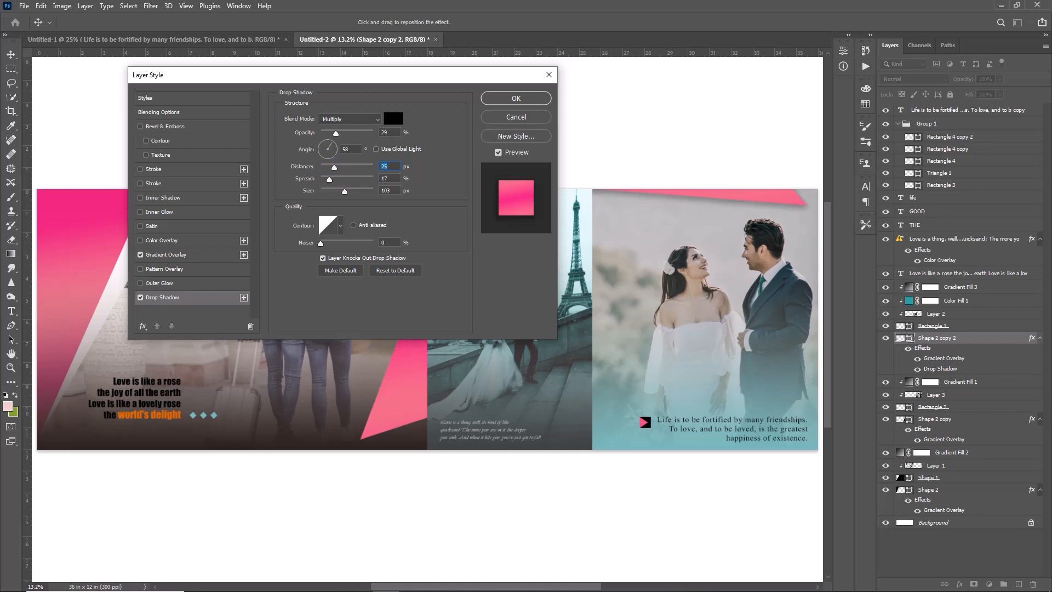
click(330, 181)
drag(344, 191, 329, 191)
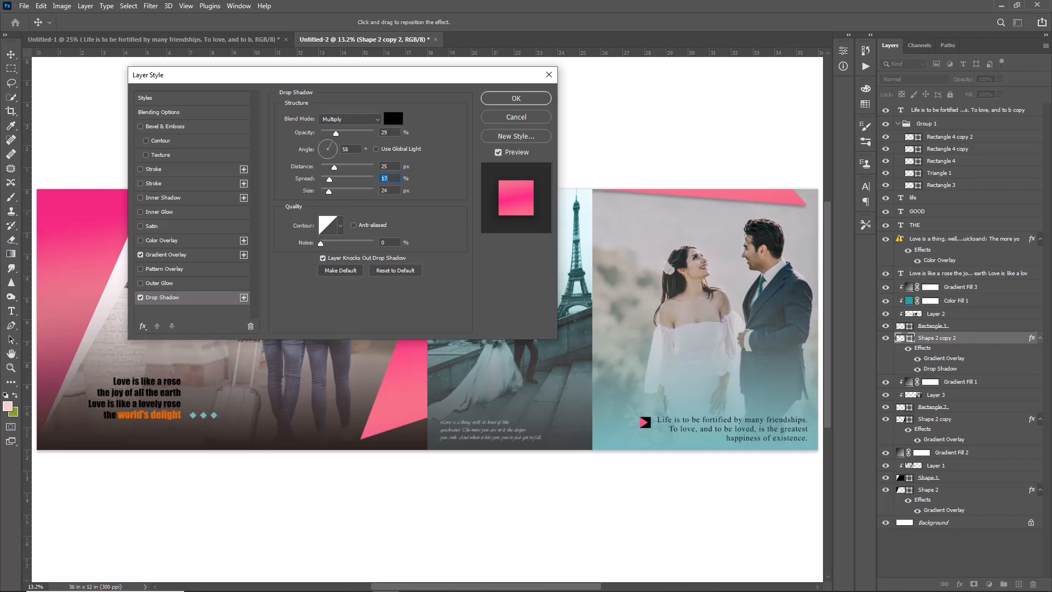
click(329, 190)
drag(330, 193, 359, 209)
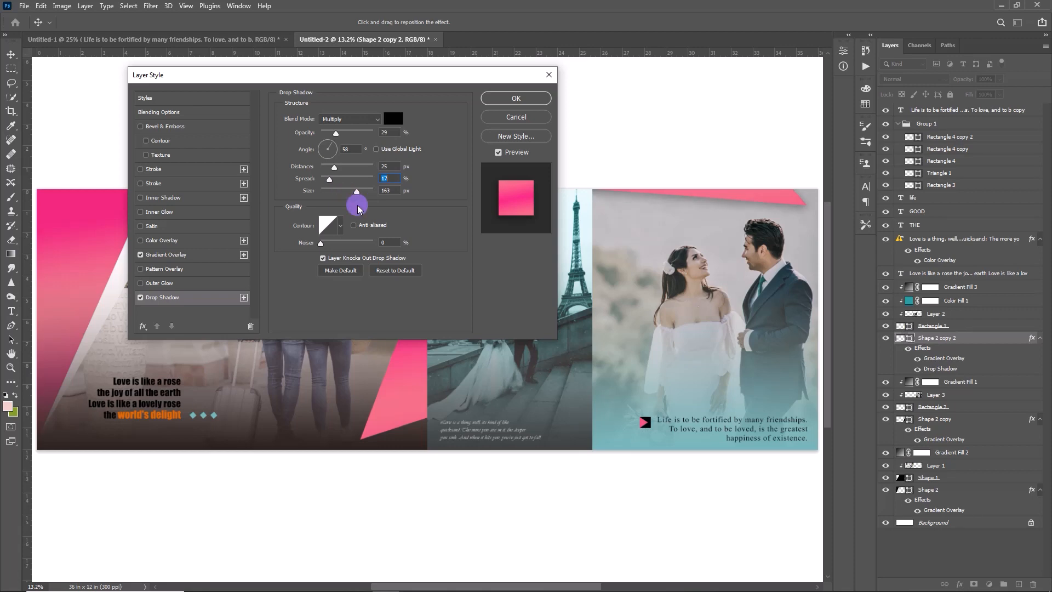
drag(359, 209, 359, 209)
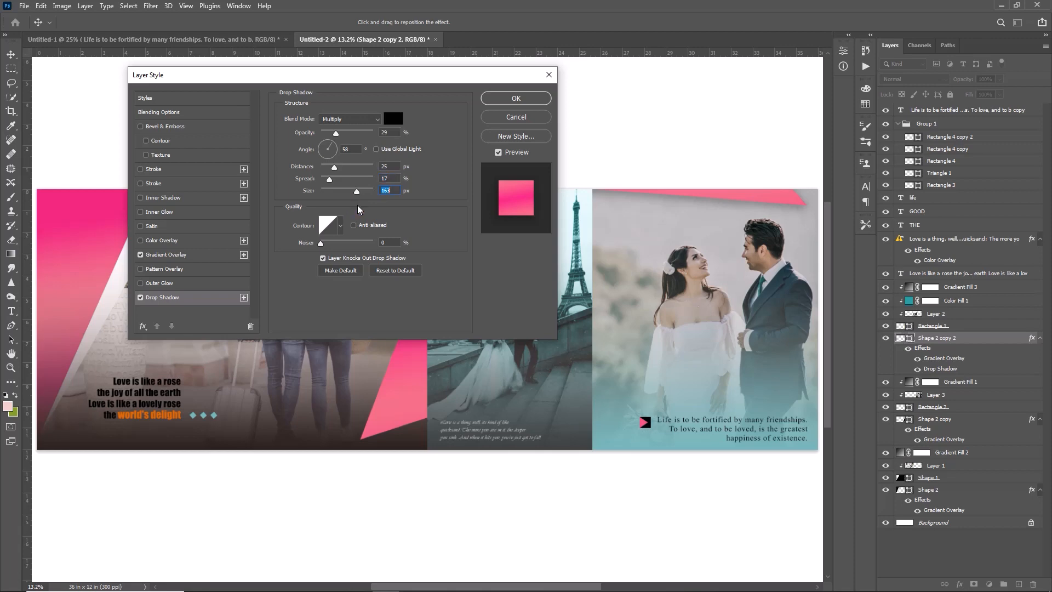
click(545, 98)
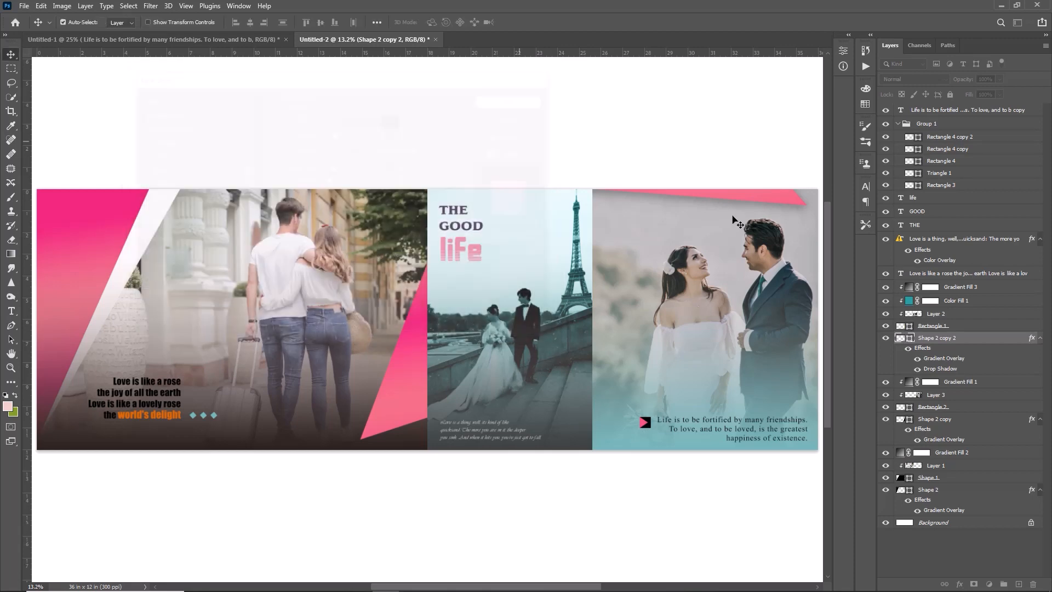
Copy the top wedge's layer style and paste it onto the pink triangle beside the Eiffel Tower photo.
right_click(987, 339)
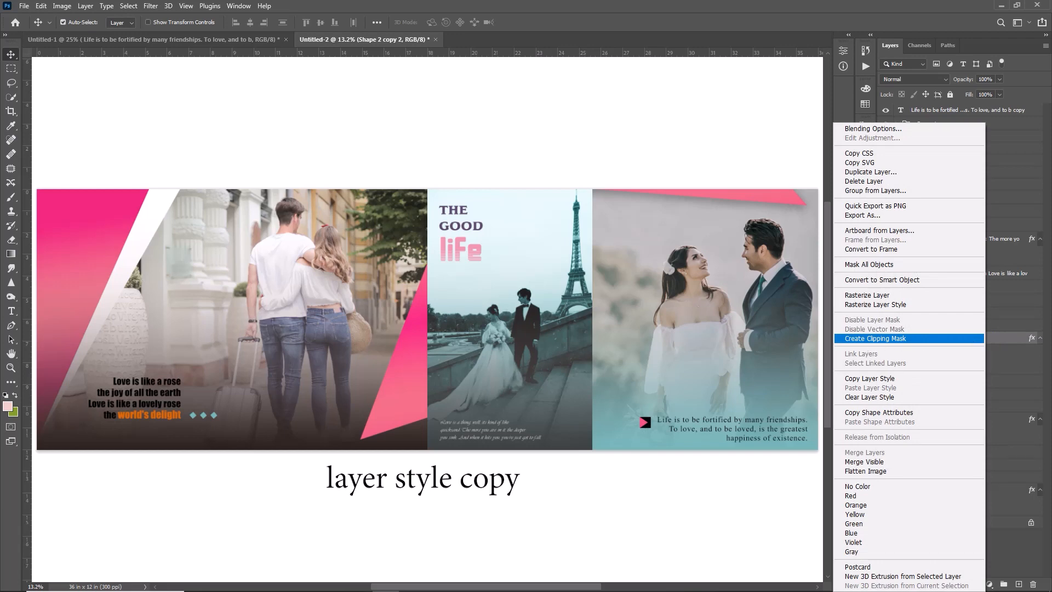
click(857, 377)
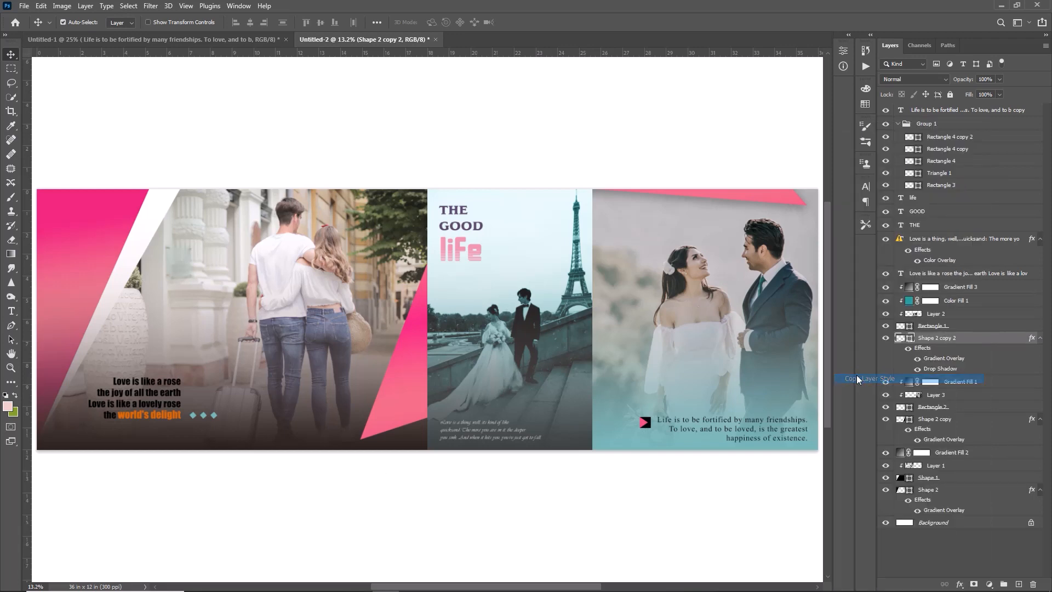
click(454, 375)
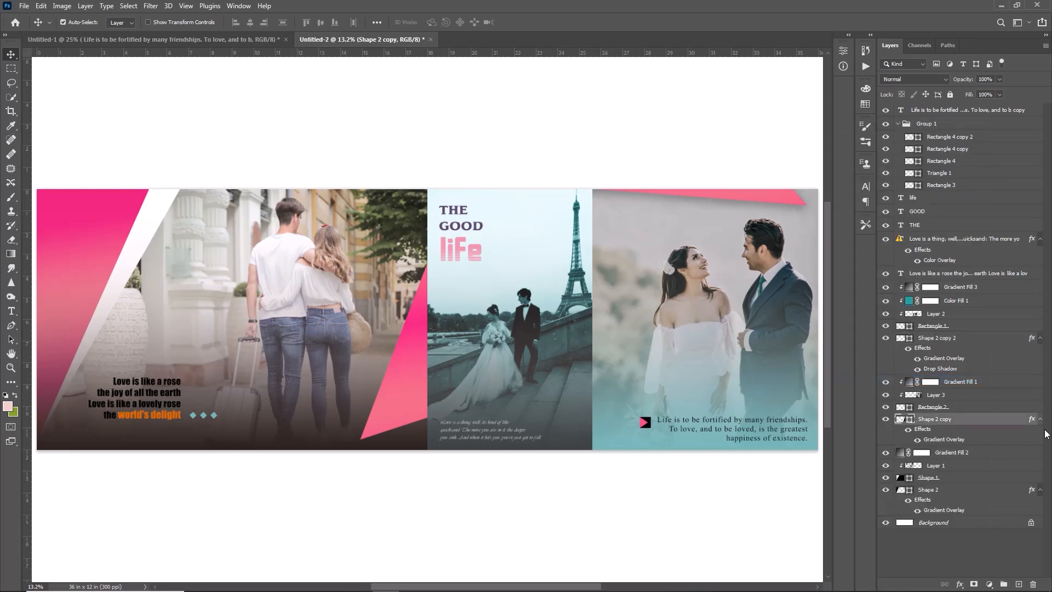
right_click(973, 431)
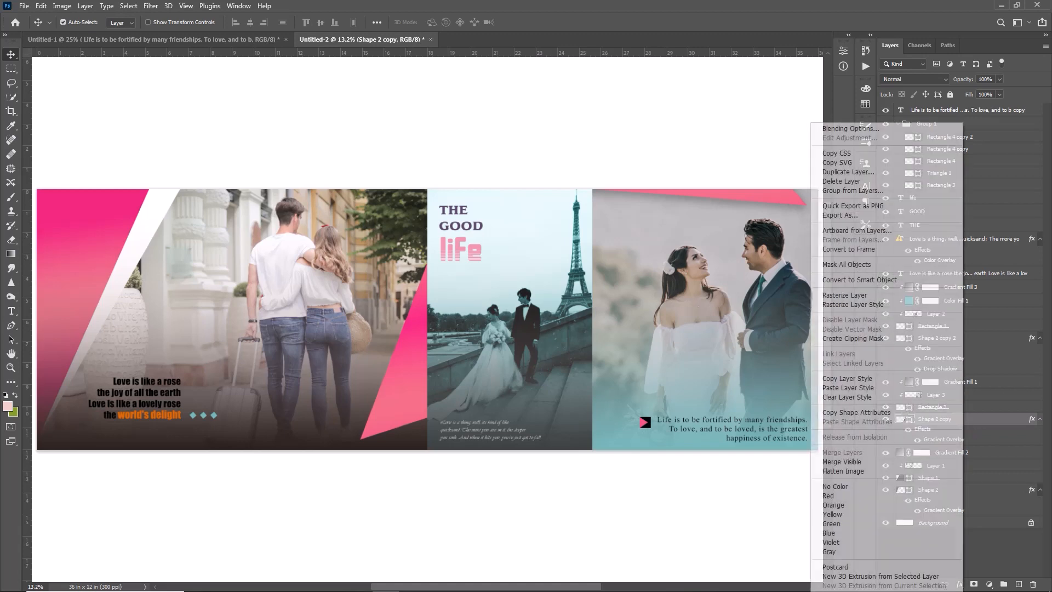
click(871, 386)
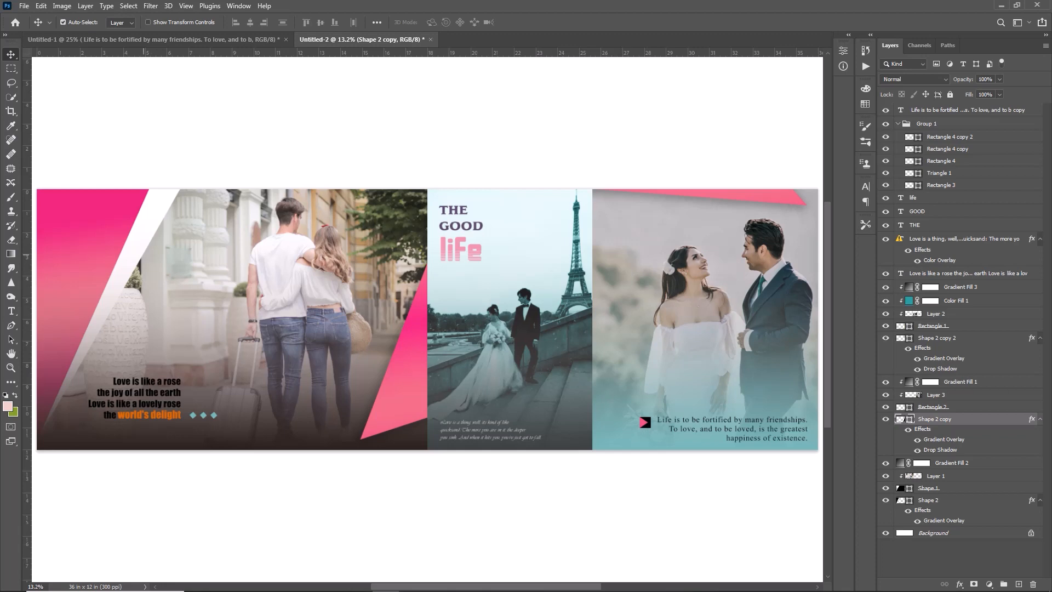
Paste the copied layer style onto Shape 2, the large pink shape at the spread's left end.
click(962, 501)
right_click(1017, 502)
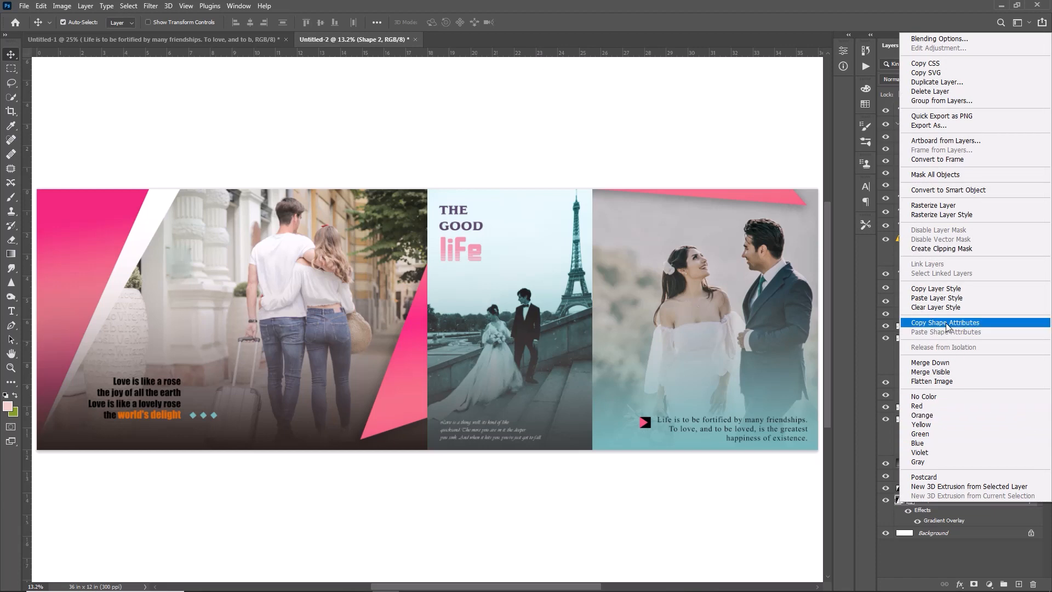
click(931, 298)
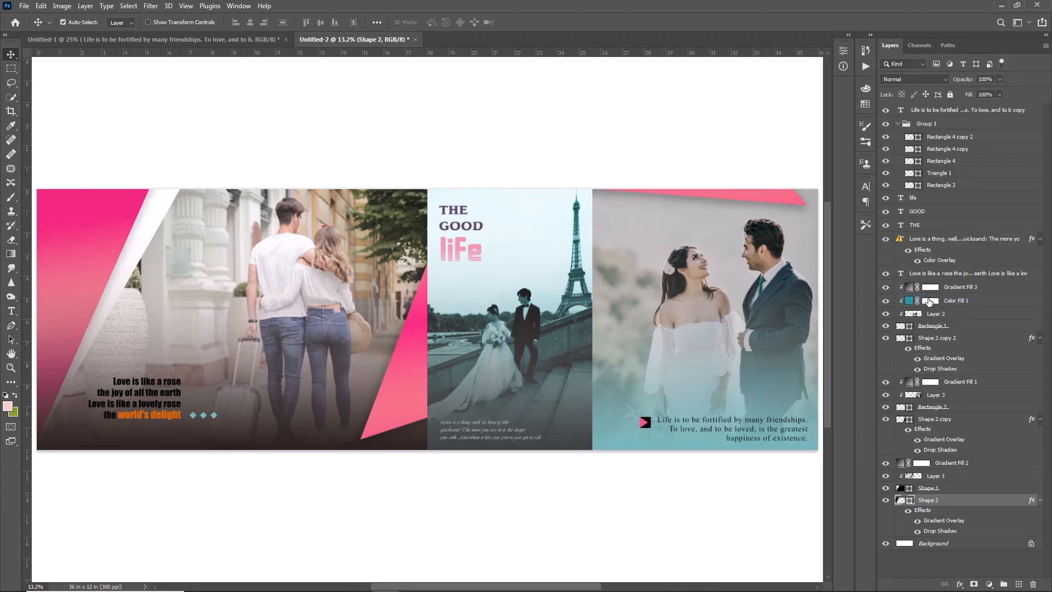
Adjust the drop shadow of Shape 2, the large pink end shape, to a 135° angle, 46 px distance and 29% spread.
double_click(943, 532)
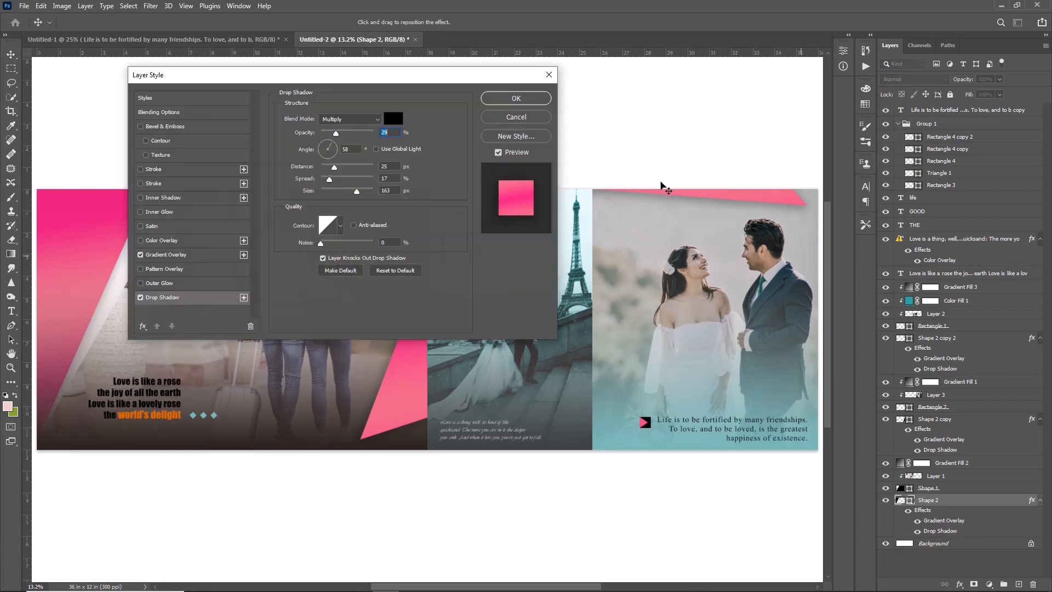
drag(339, 75, 547, 77)
click(527, 153)
drag(526, 153, 534, 159)
click(530, 149)
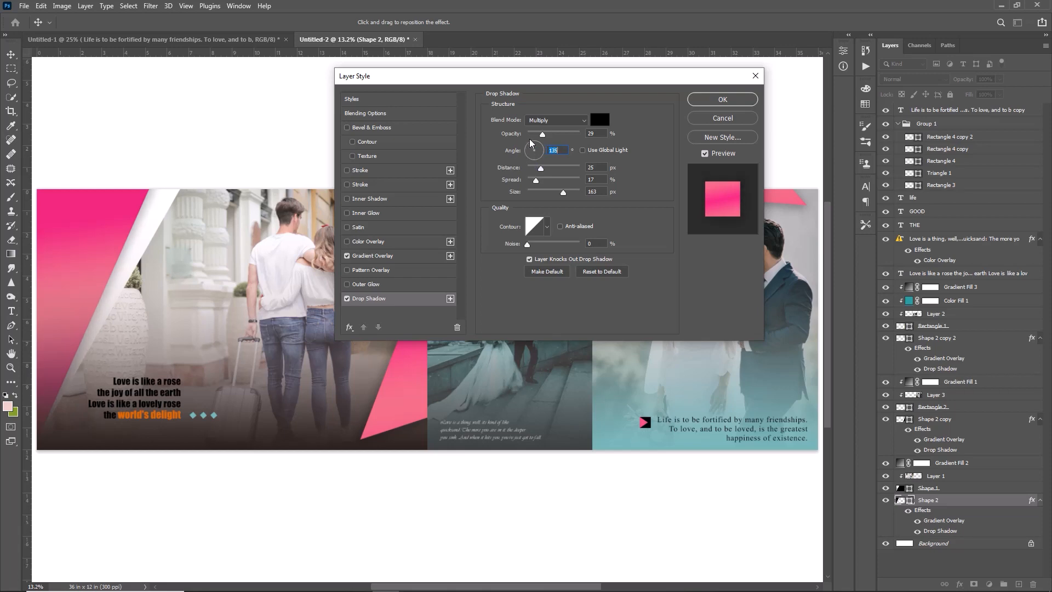
mouse_move(543, 167)
mouse_down()
mouse_move(568, 170)
mouse_move(558, 170)
mouse_up()
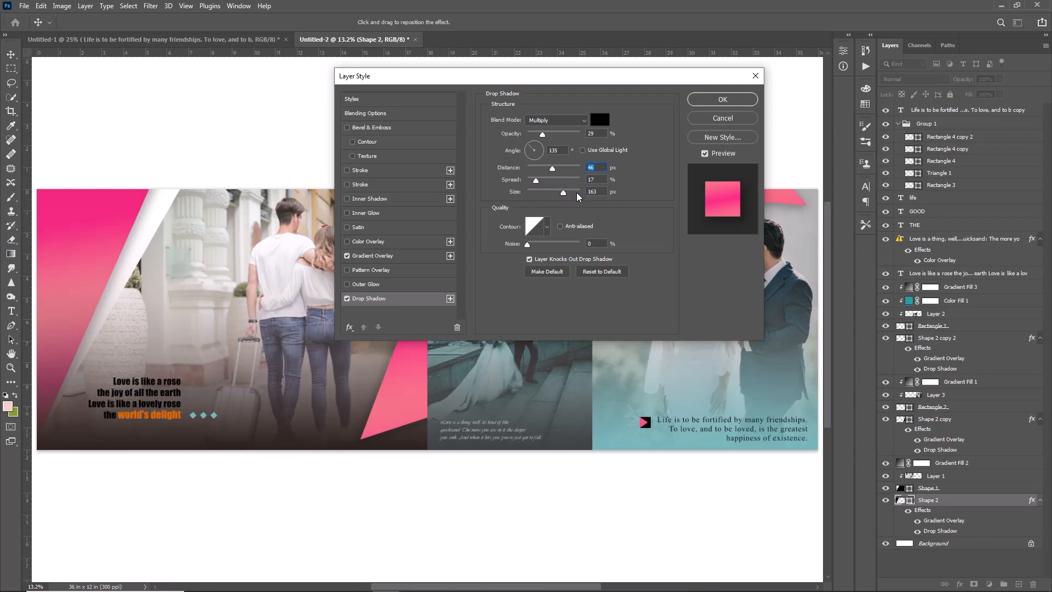
click(553, 180)
click(554, 180)
drag(554, 181, 544, 181)
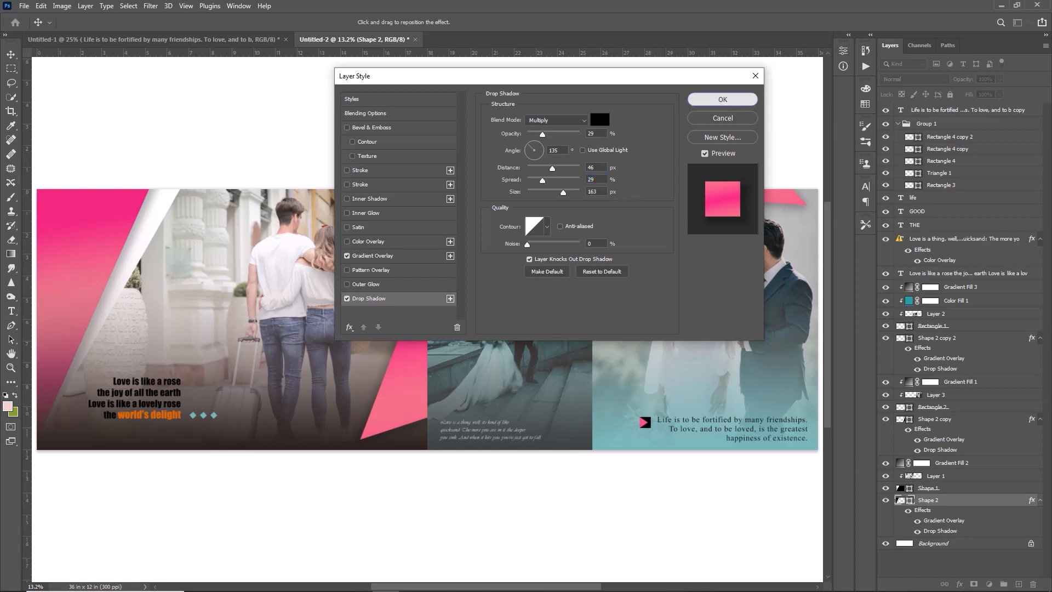
click(722, 100)
Adjust the drop shadow of the pink triangle beside the Eiffel Tower photo to an 11° angle and 85 px distance, with more spread and less size.
click(404, 373)
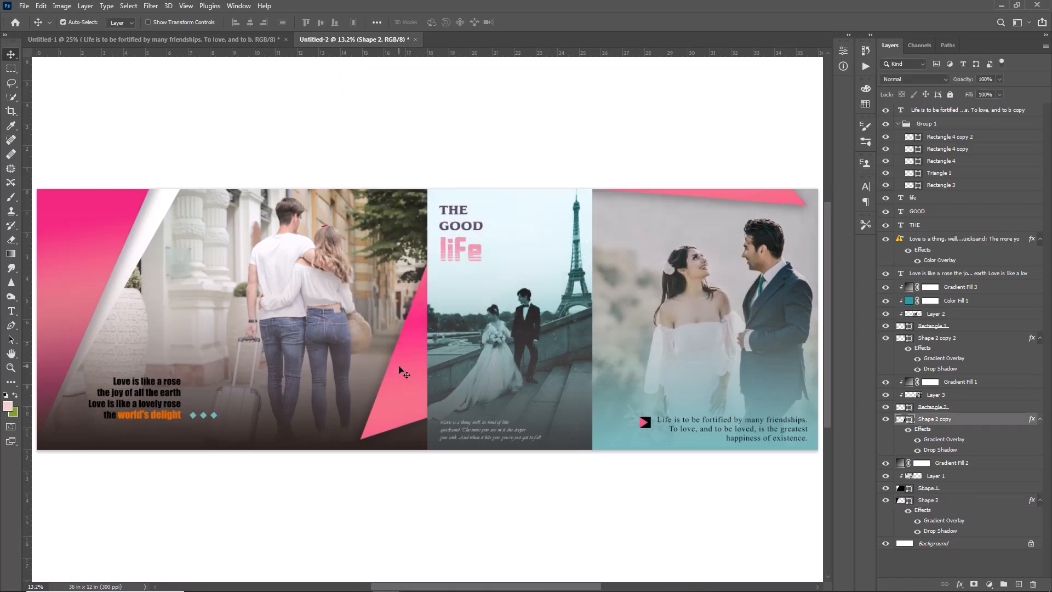
double_click(940, 449)
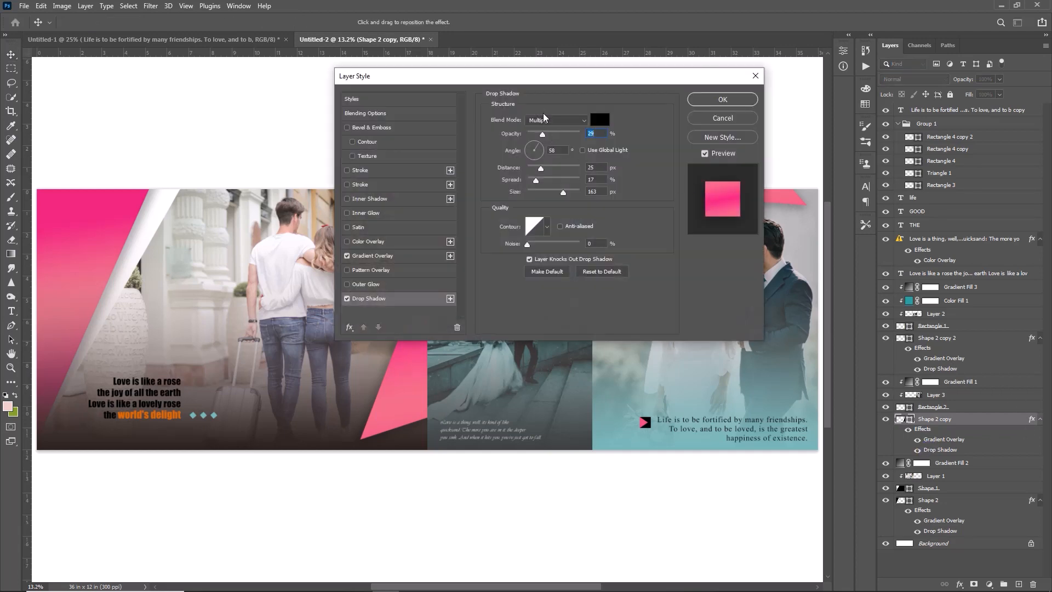
drag(559, 71, 762, 75)
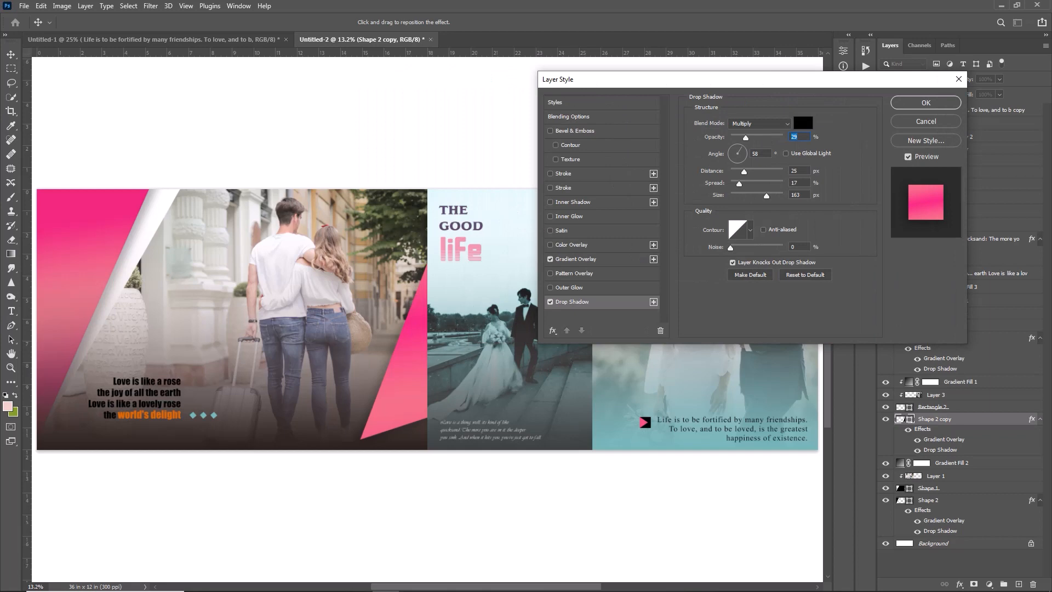
click(746, 152)
drag(744, 172, 769, 175)
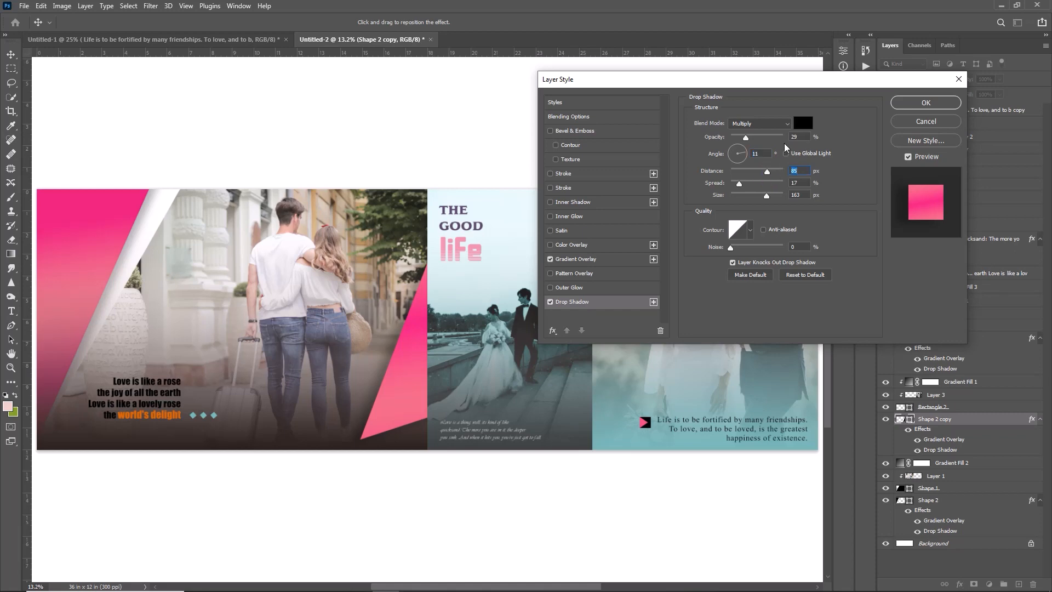
drag(767, 171, 746, 195)
click(751, 183)
drag(745, 196, 745, 195)
click(925, 104)
Move the "Love is like a rose" quote down closer to the spread's lower edge, keeping the Eiffel Tower photo's caption near its original place.
click(482, 434)
drag(482, 431, 481, 422)
drag(122, 404, 122, 415)
drag(453, 420, 467, 430)
drag(141, 415, 141, 422)
Move the three small teal diamonds down together so they line up with the last line of the "world's delight" quote.
click(204, 421)
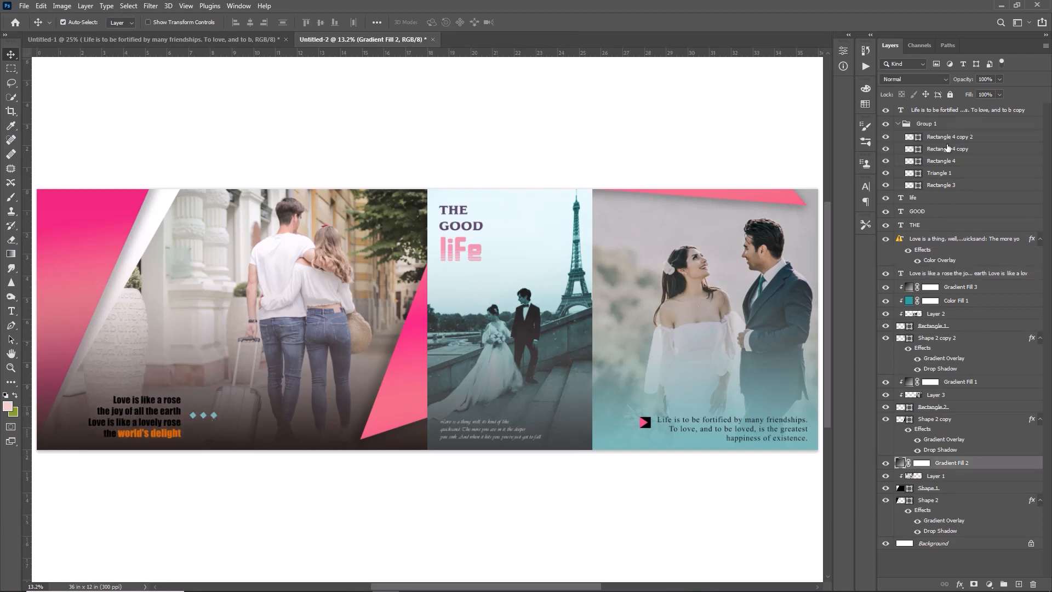
ctrl+click(942, 160)
ctrl+click(941, 149)
ctrl+click(940, 138)
key(shift+Down)
key(shift+Down)
key(shift+Down)
key(Down)
key(Down)
key(Down)
key(Down)
click(521, 530)
Inspect the whole spread at 25% zoom, checking the photos, triangle shadows, quotes and small shapes across its full width.
click(521, 584)
drag(522, 585, 307, 584)
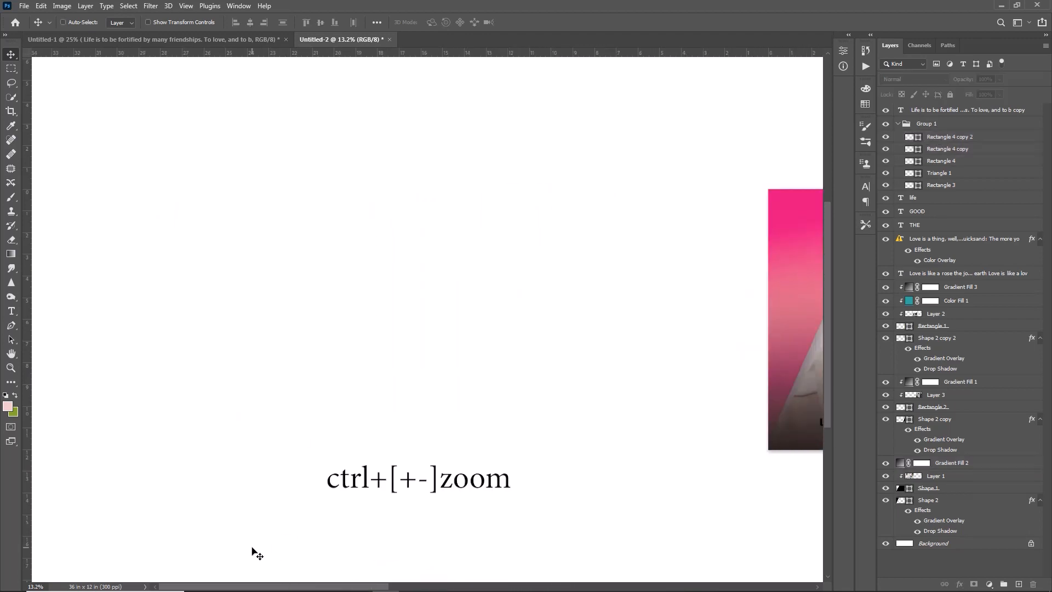
key(ctrl+plus)
key(ctrl+plus)
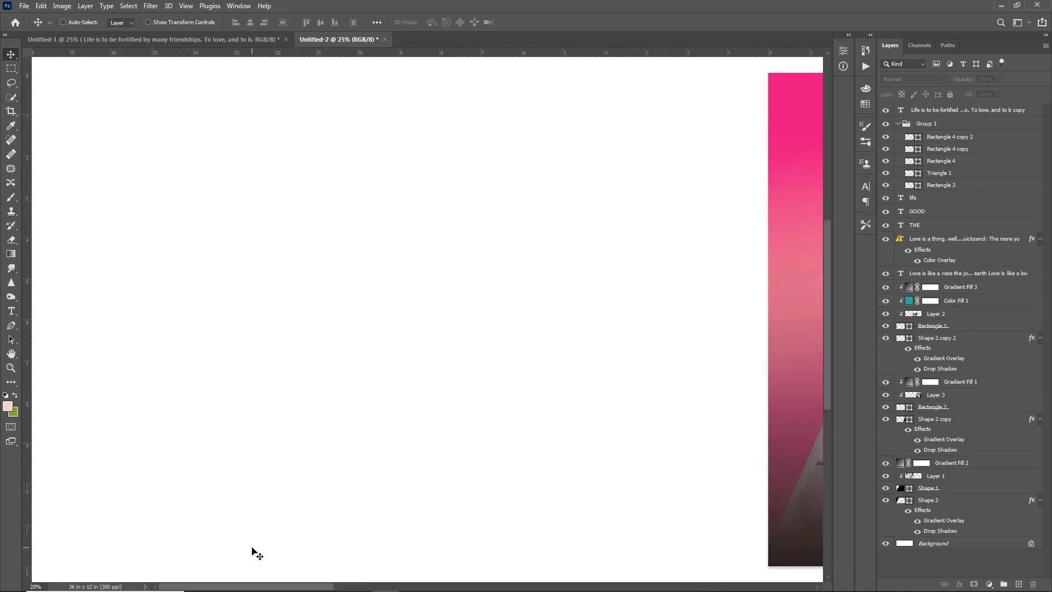
drag(254, 585, 407, 587)
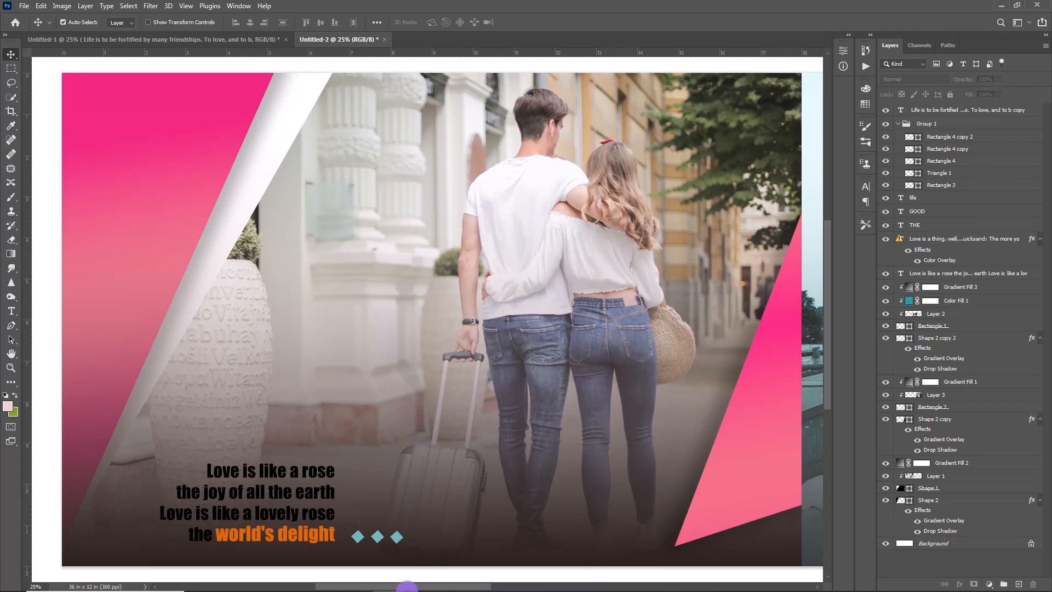
drag(407, 587, 575, 586)
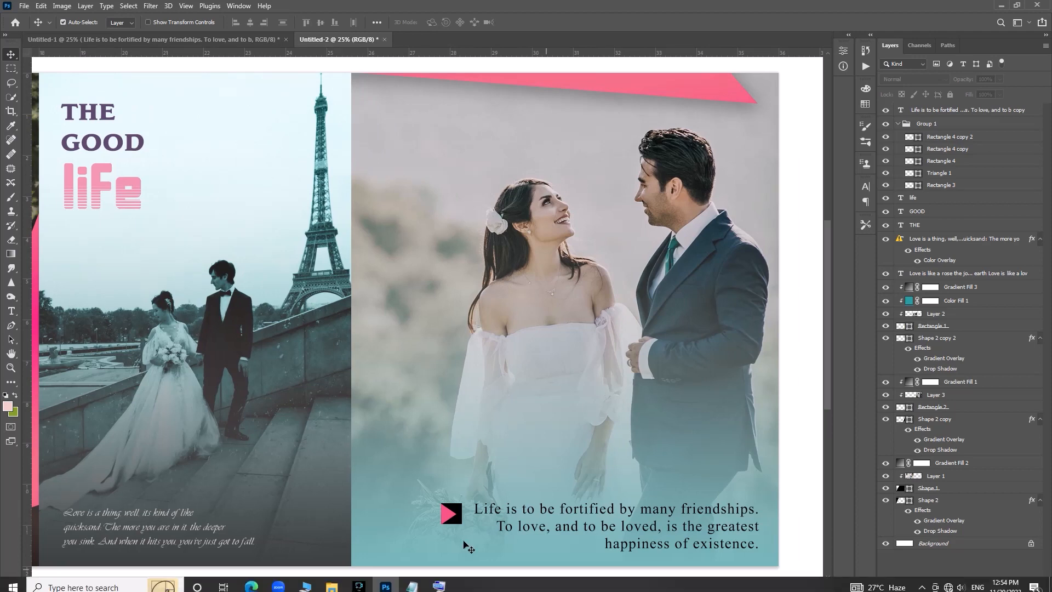
click(447, 514)
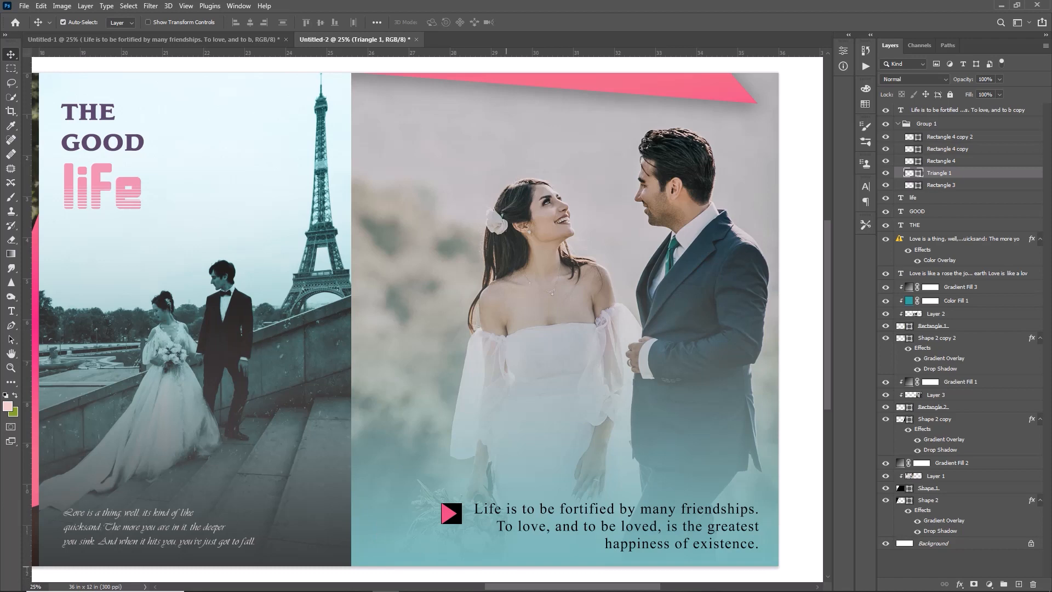
drag(536, 589, 371, 578)
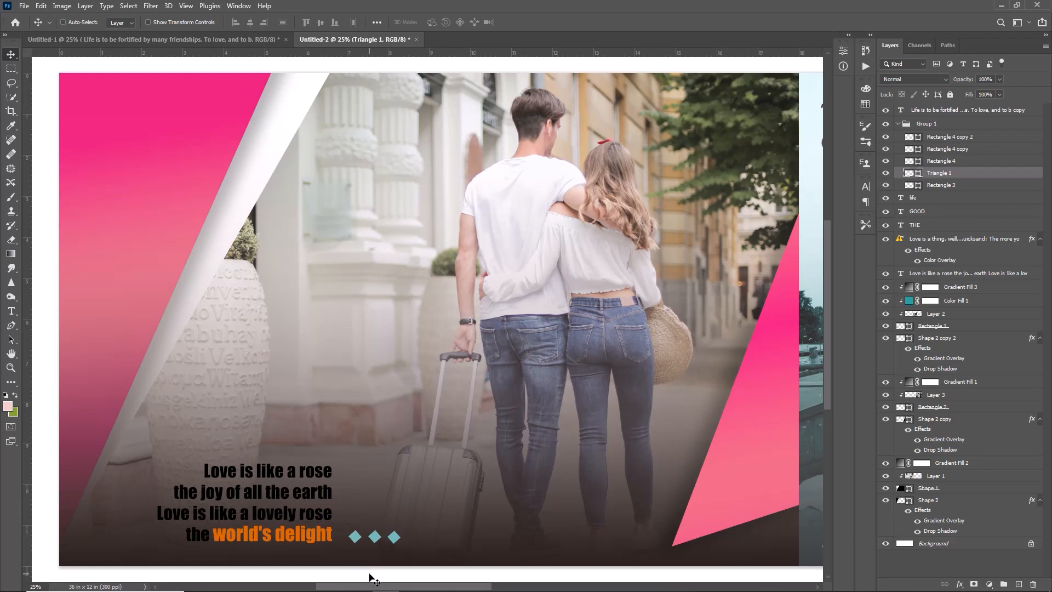
key(ctrl+0)
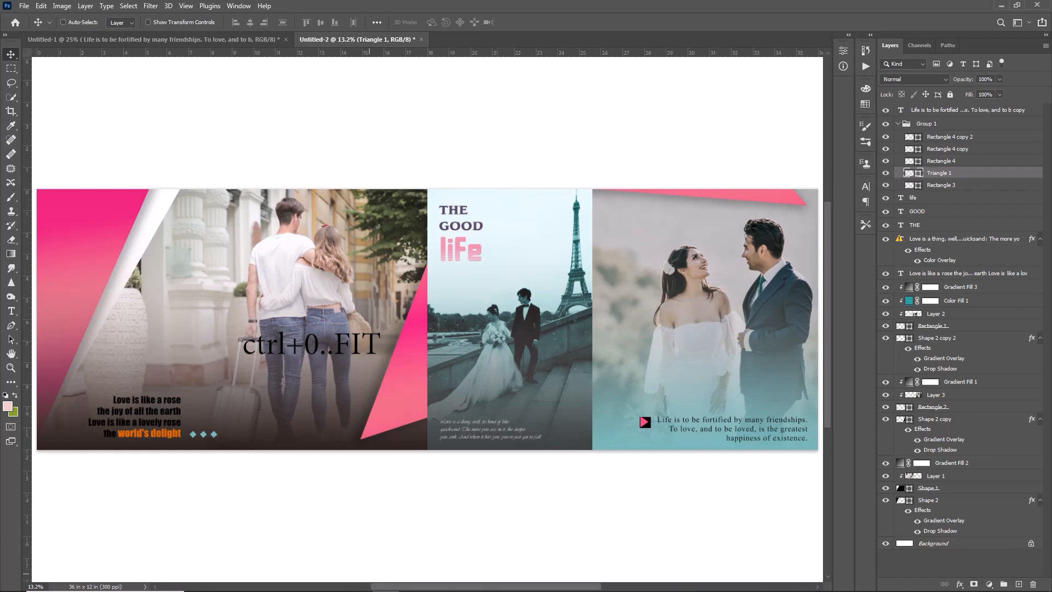